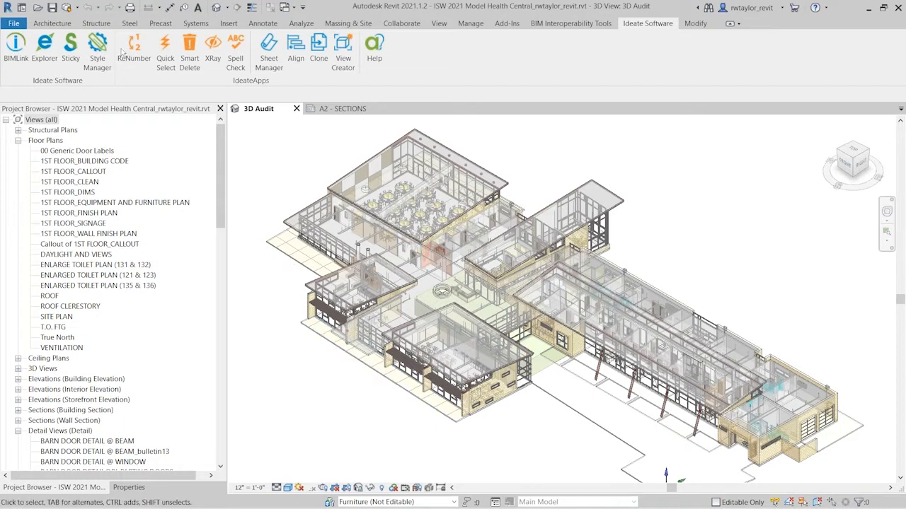
# Step: Add all the Health Check sample links, from HC-Dimensions through HC-Views, to the project in Ideate BIMLink
pyautogui.click(51, 25)
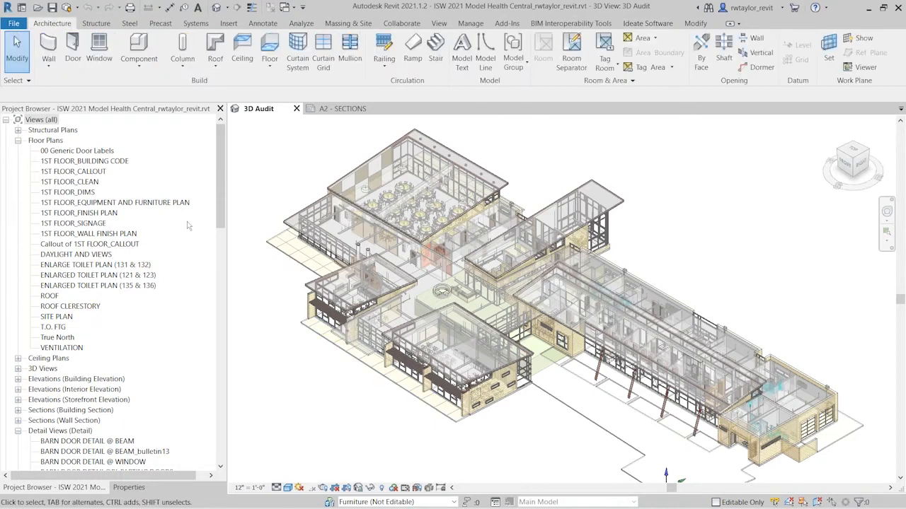
pyautogui.click(642, 25)
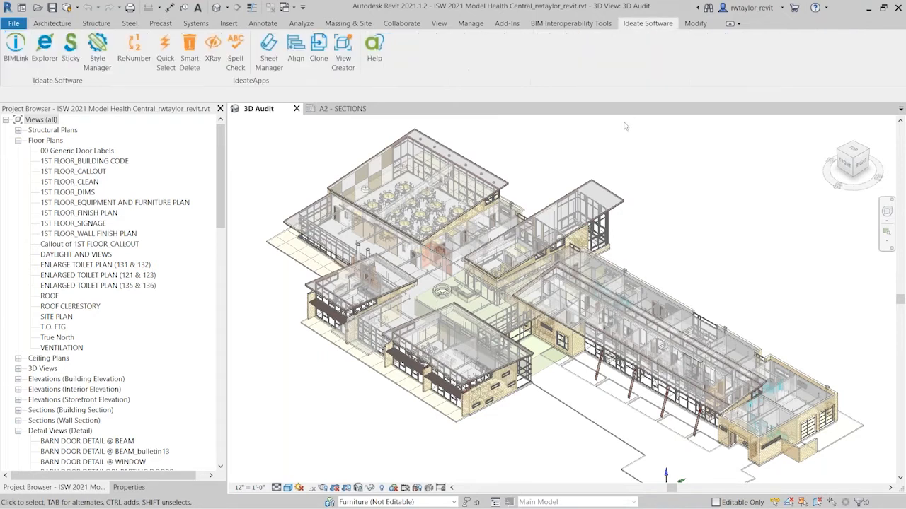
pyautogui.click(15, 48)
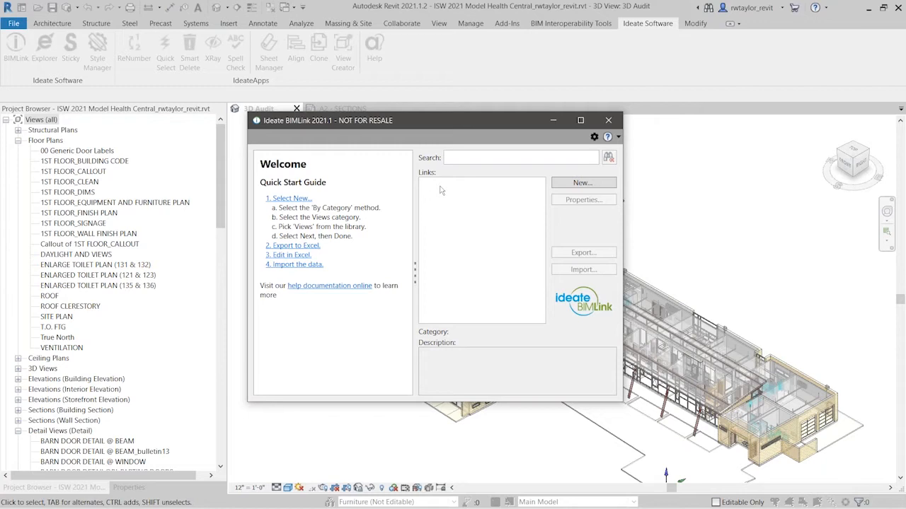
pyautogui.click(580, 183)
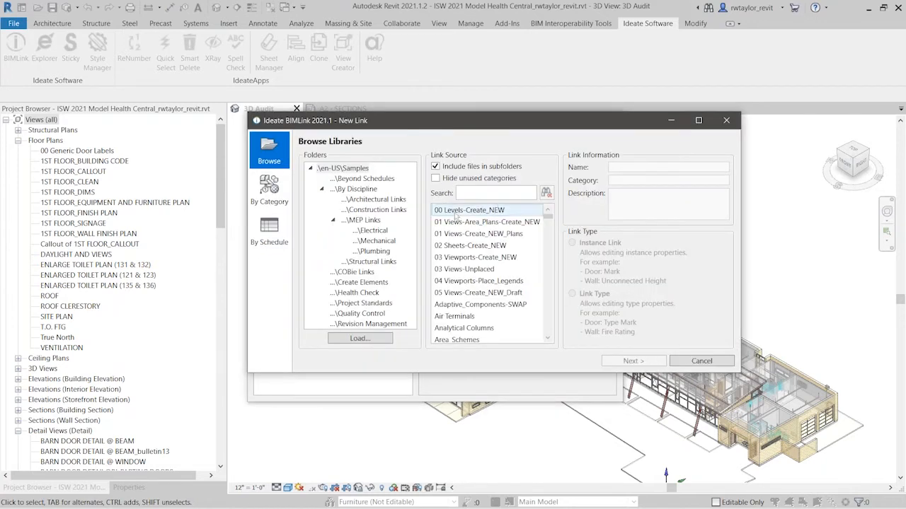
pyautogui.moveTo(430, 375); pyautogui.dragTo(430, 440)
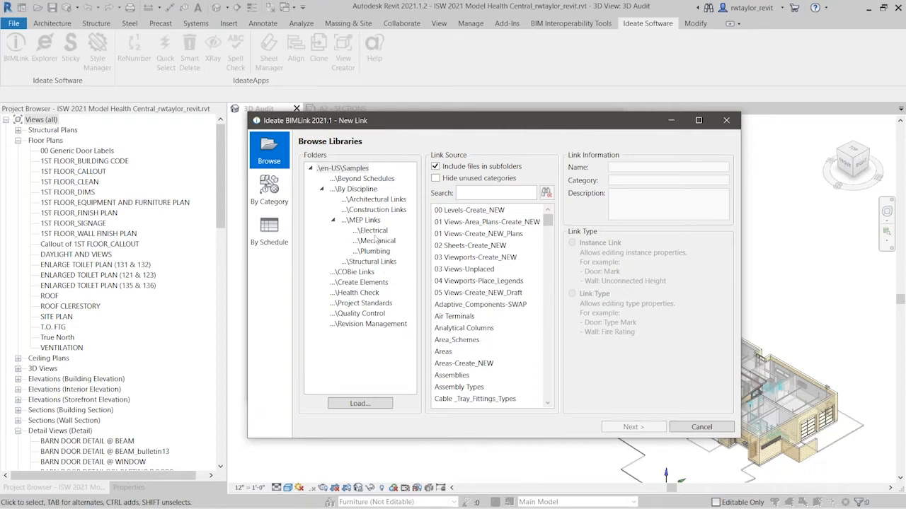
pyautogui.click(362, 295)
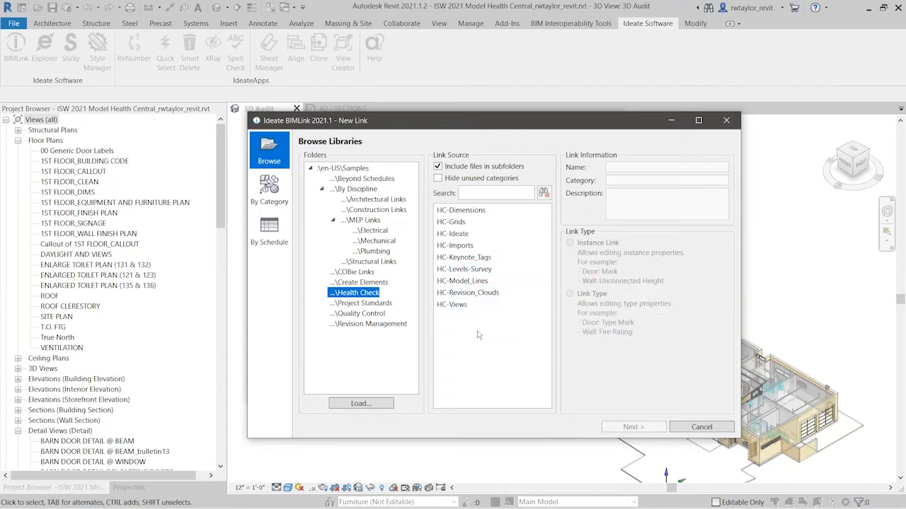
pyautogui.click(472, 213)
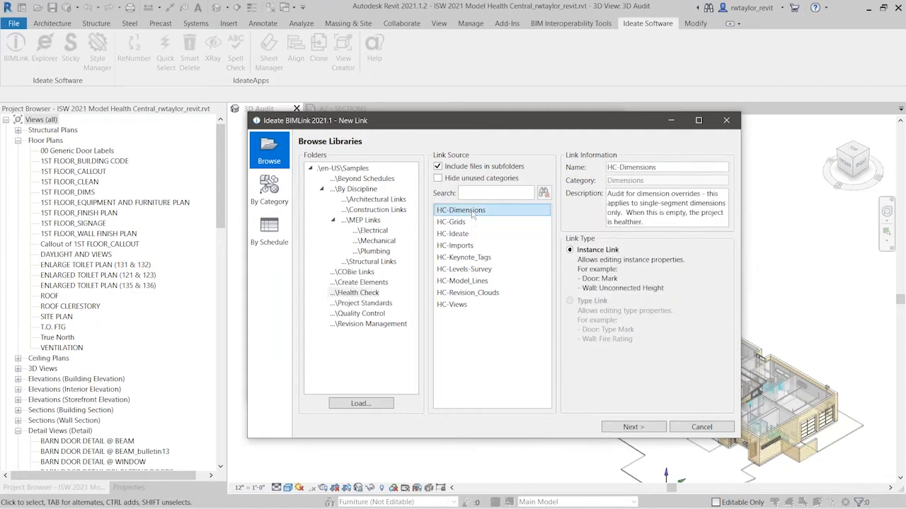
pyautogui.keyDown('shift'); pyautogui.click(459, 307); pyautogui.keyUp('shift')
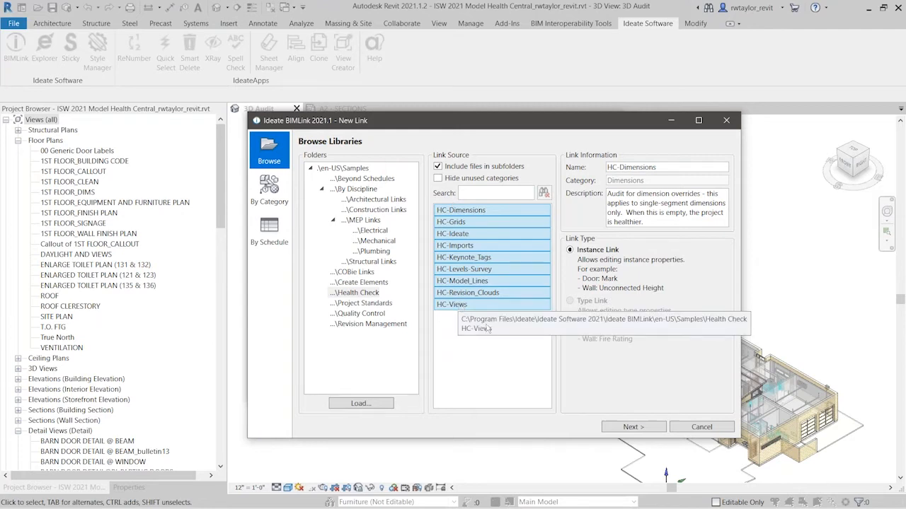
pyautogui.click(633, 427)
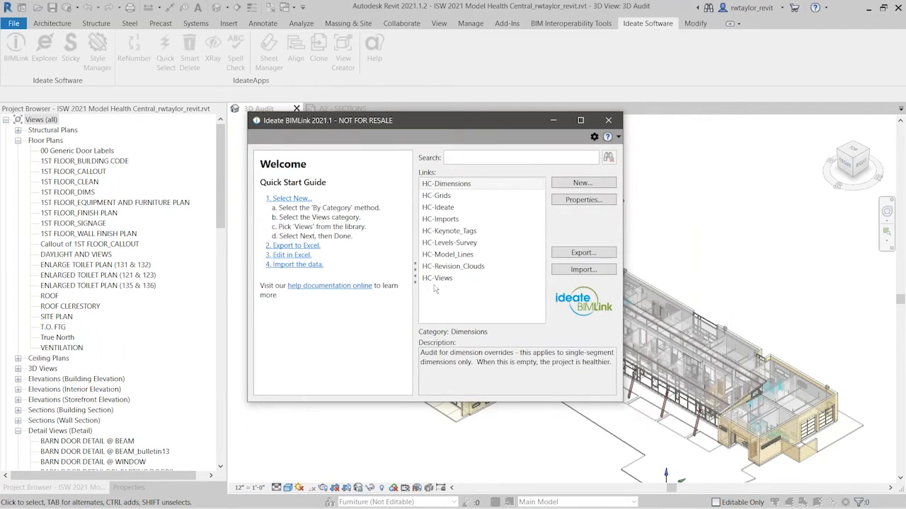
# Step: Open the HC-Ideate link for editing, exclude all Revit categories from it, and show the unchecked categories
pyautogui.click(456, 209)
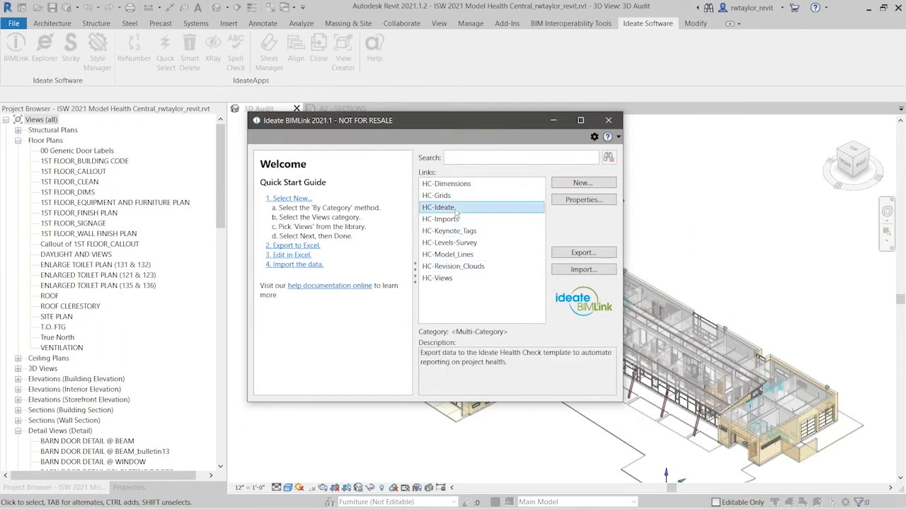
pyautogui.click(569, 204)
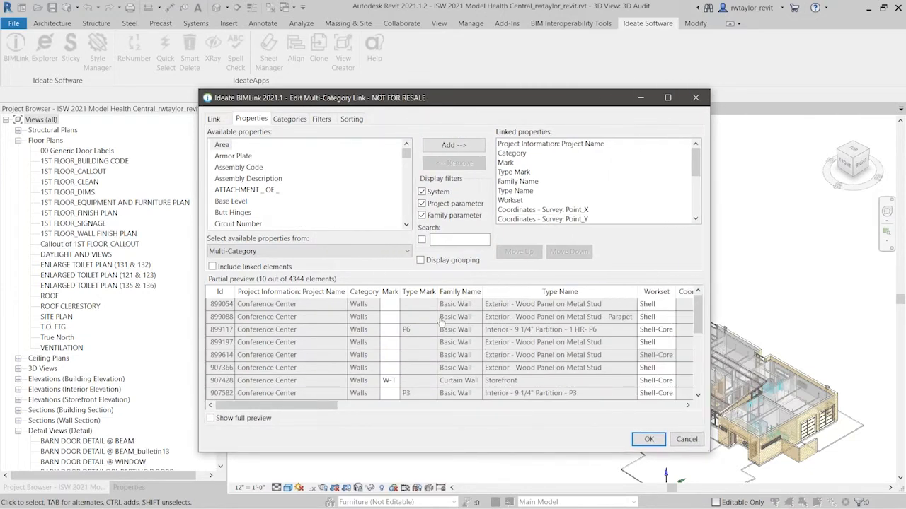
pyautogui.click(406, 252)
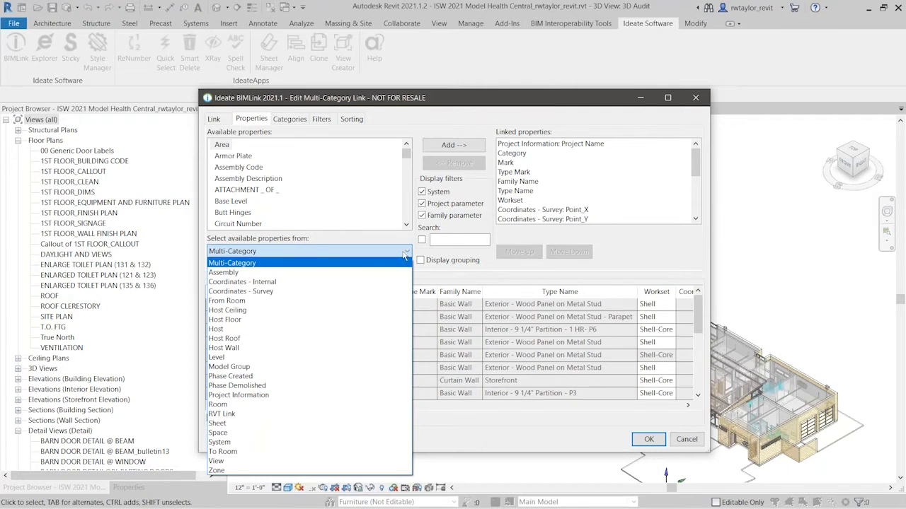
pyautogui.click(404, 253)
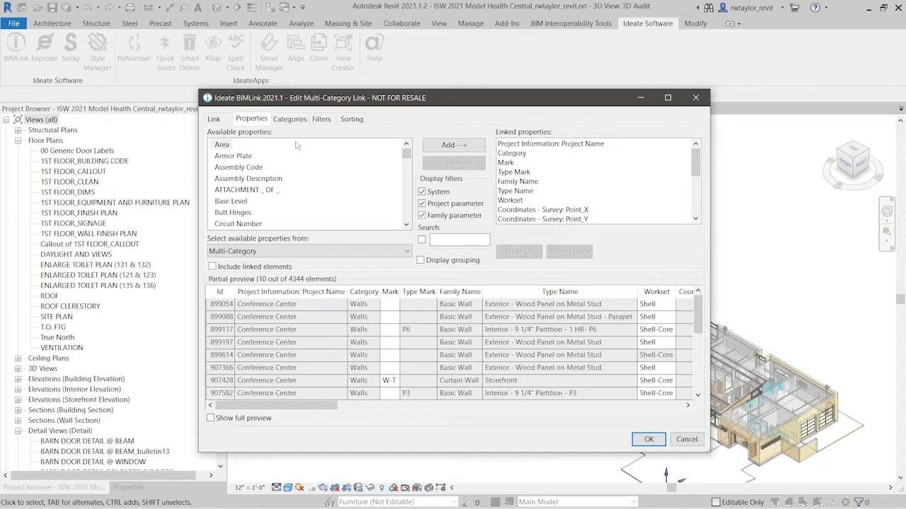
pyautogui.click(290, 120)
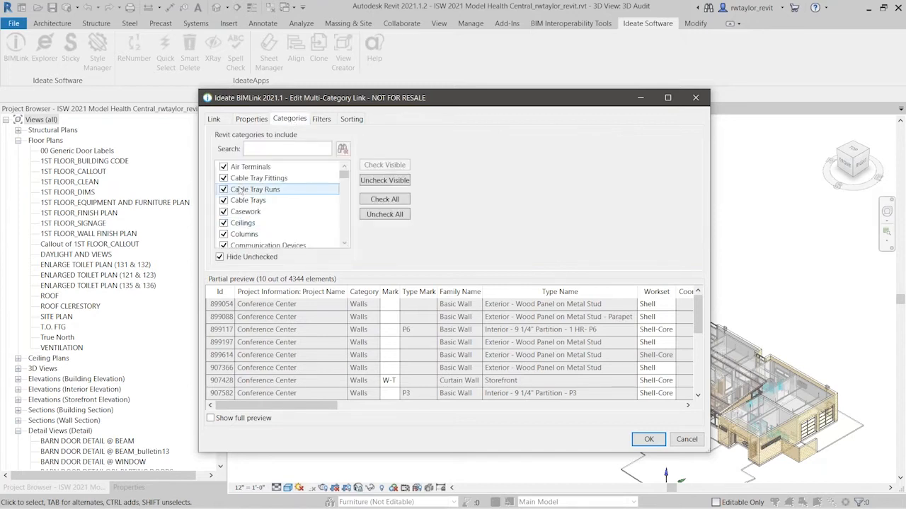
pyautogui.click(381, 215)
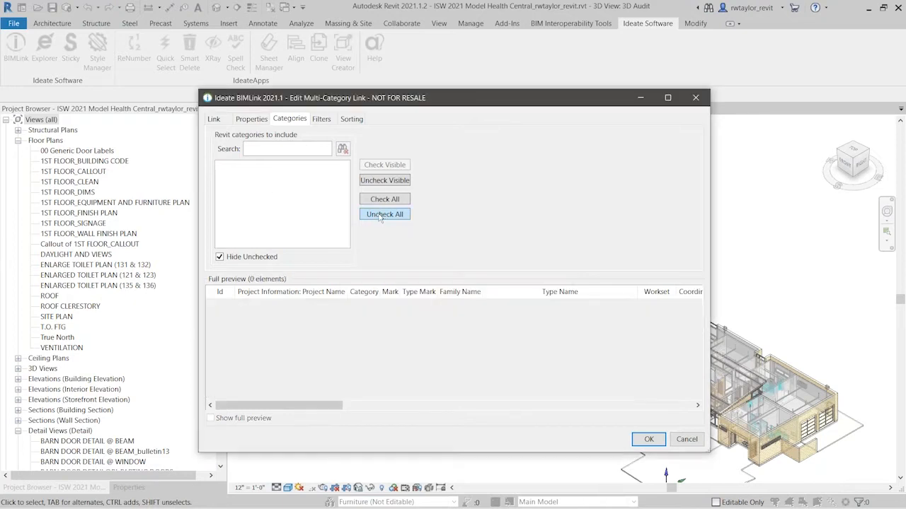
pyautogui.click(219, 258)
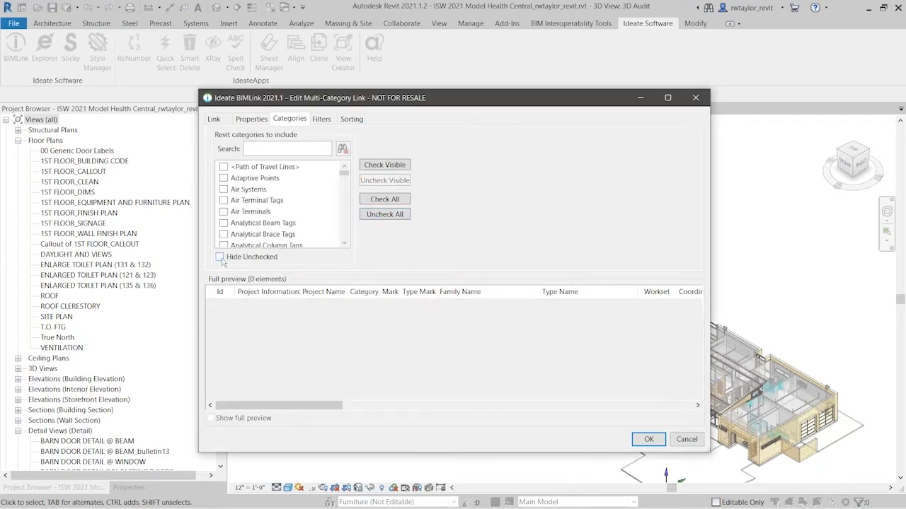
# Step: Find and include the Walls, Doors and Windows categories in the link
pyautogui.click(260, 149)
pyautogui.write('wall')
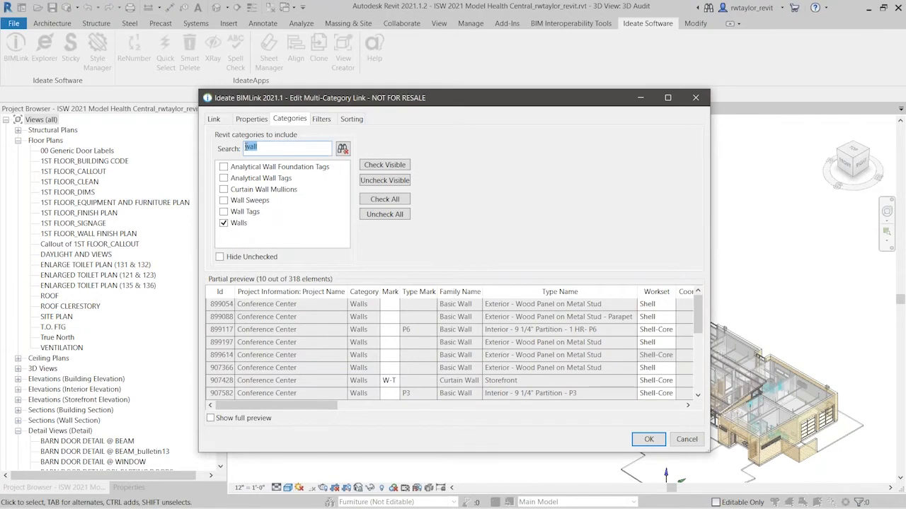
pyautogui.write('door')
pyautogui.click(225, 178)
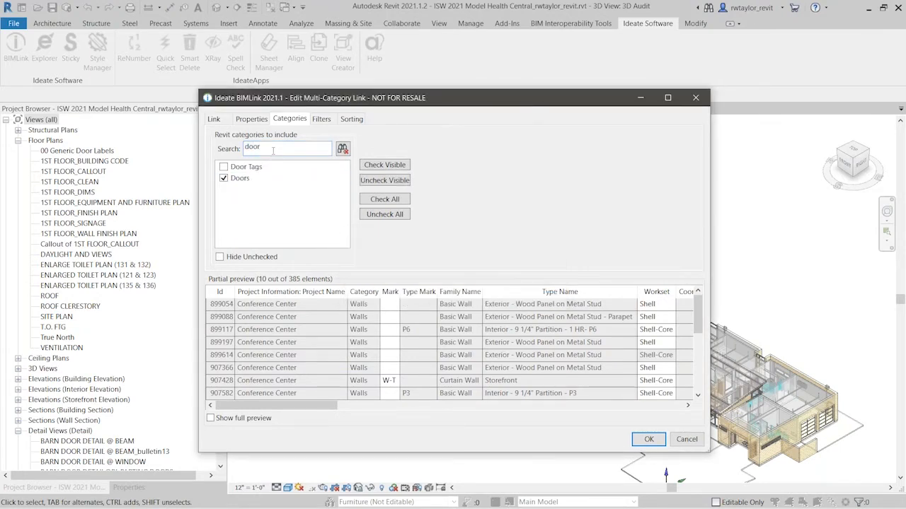
pyautogui.write('windows')
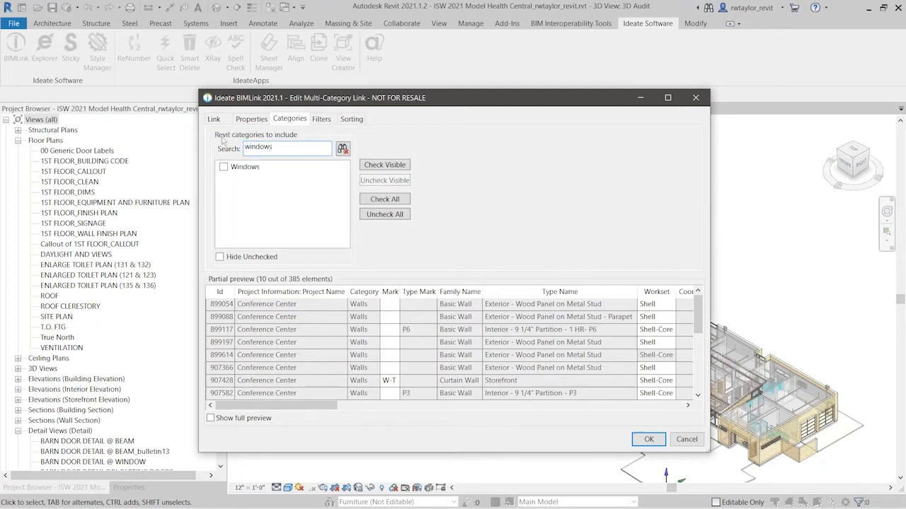
pyautogui.click(224, 167)
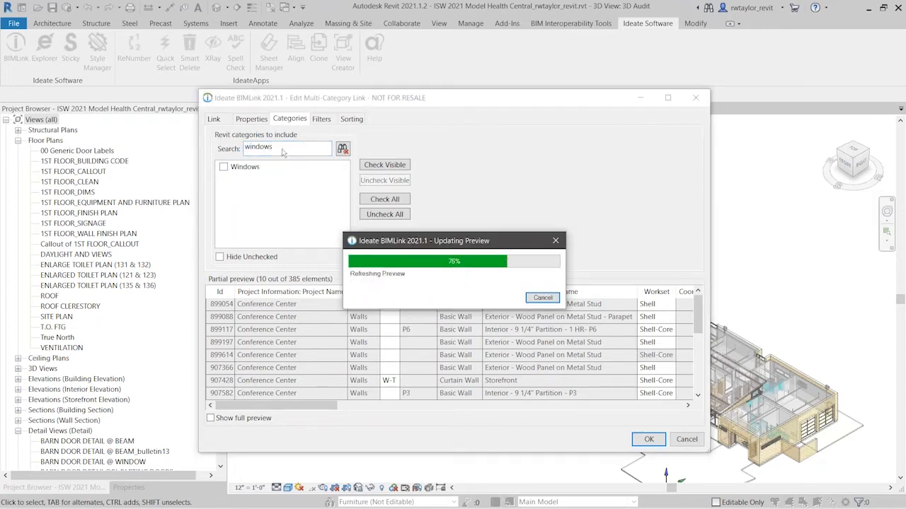
# Step: Include the Floors category in the link, then clear the category search and hide the unchecked categories
pyautogui.moveTo(282, 150); pyautogui.dragTo(218, 145)
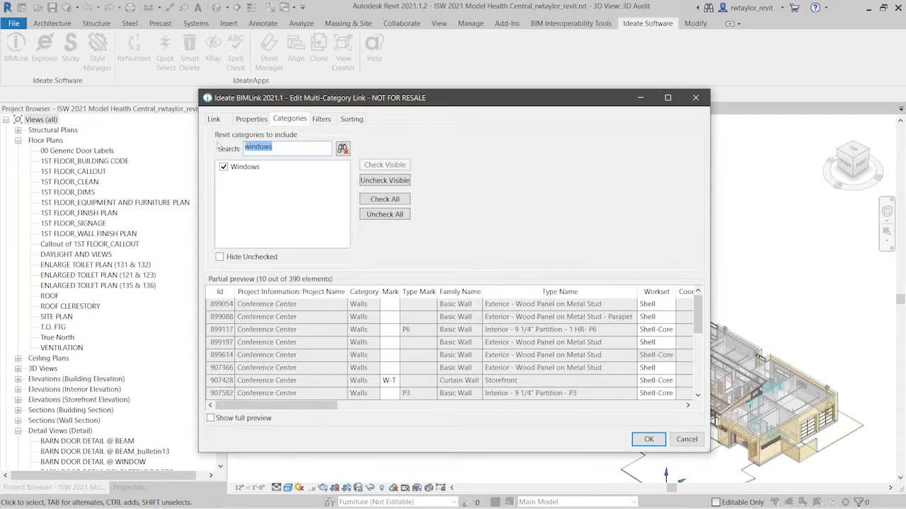
pyautogui.write('floor')
pyautogui.click(224, 189)
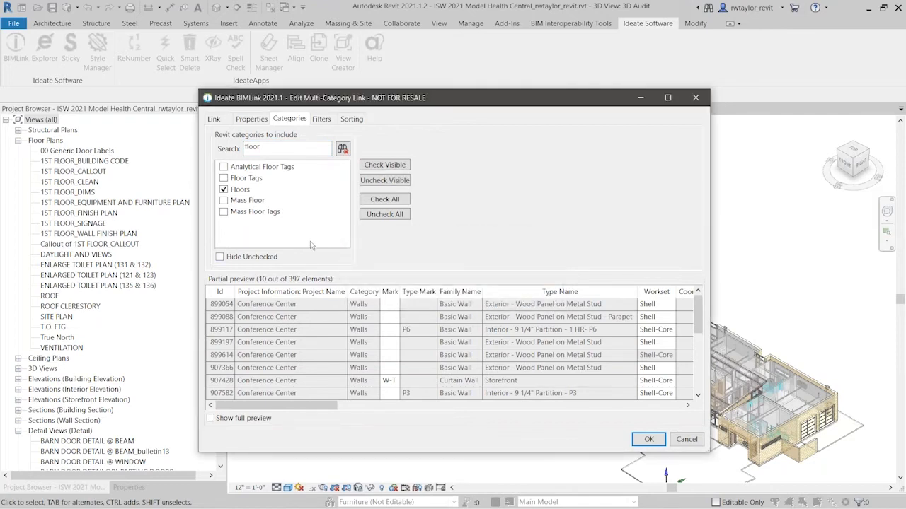
pyautogui.click(342, 149)
pyautogui.click(219, 257)
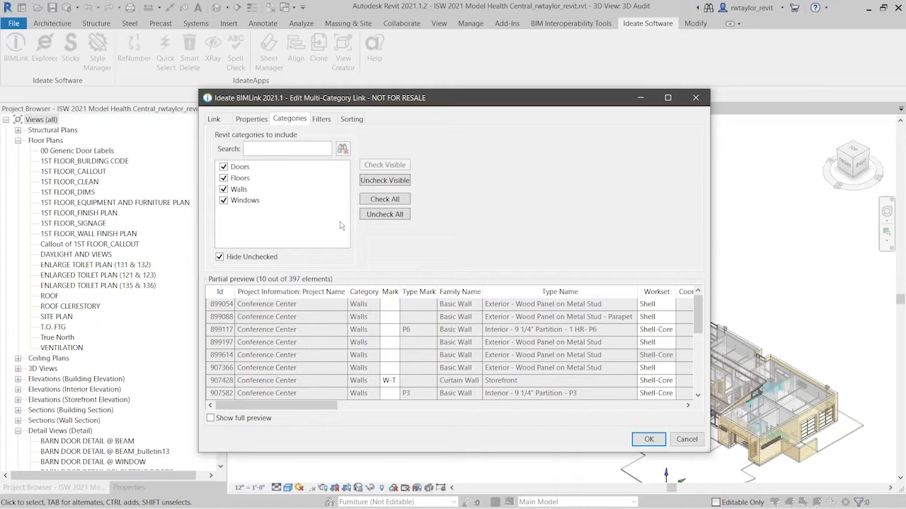
# Step: Review the HC-Ideate link's linked properties and accept the link edits
pyautogui.click(256, 122)
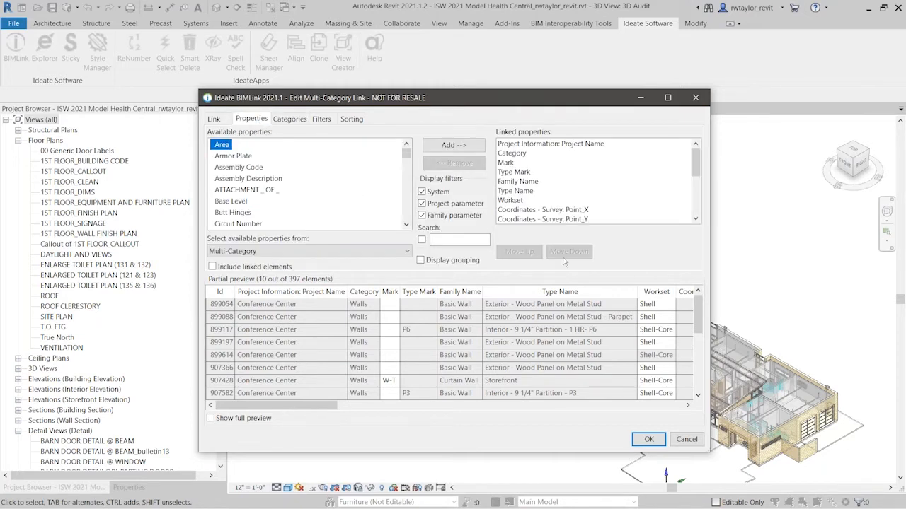
pyautogui.moveTo(695, 164)
pyautogui.mouseDown()
pyautogui.moveTo(695, 206)
pyautogui.moveTo(695, 163)
pyautogui.mouseUp()
pyautogui.click(654, 441)
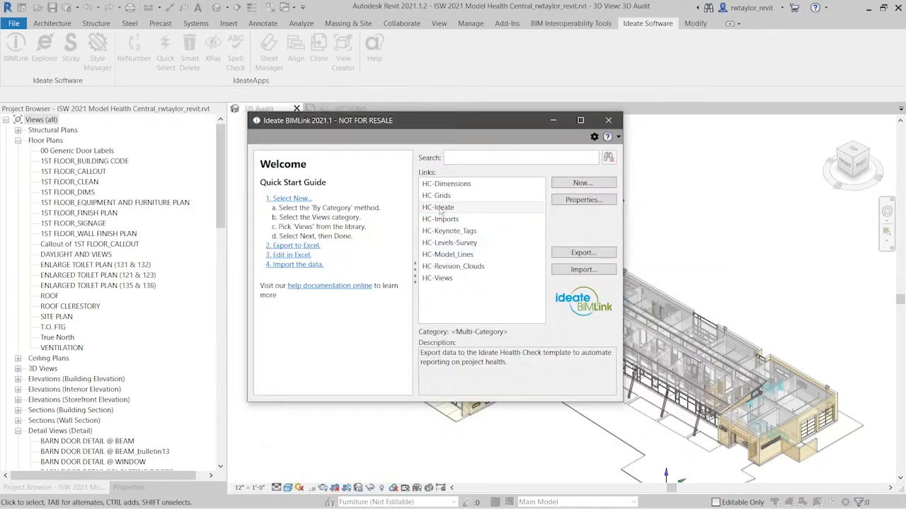
# Step: Export the HC-Ideate link to Ideate_HealthCheck.xlsx, overwriting the existing HC-Ideate worksheet
pyautogui.click(440, 209)
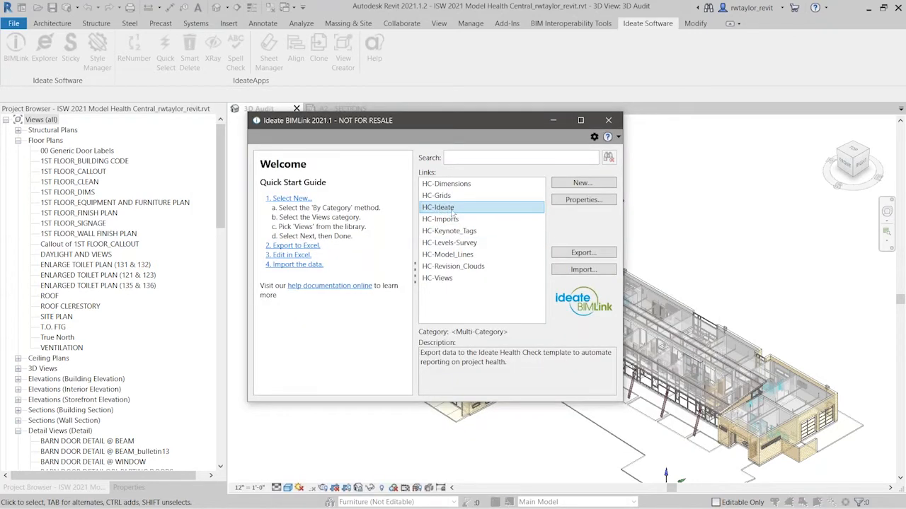
pyautogui.click(580, 253)
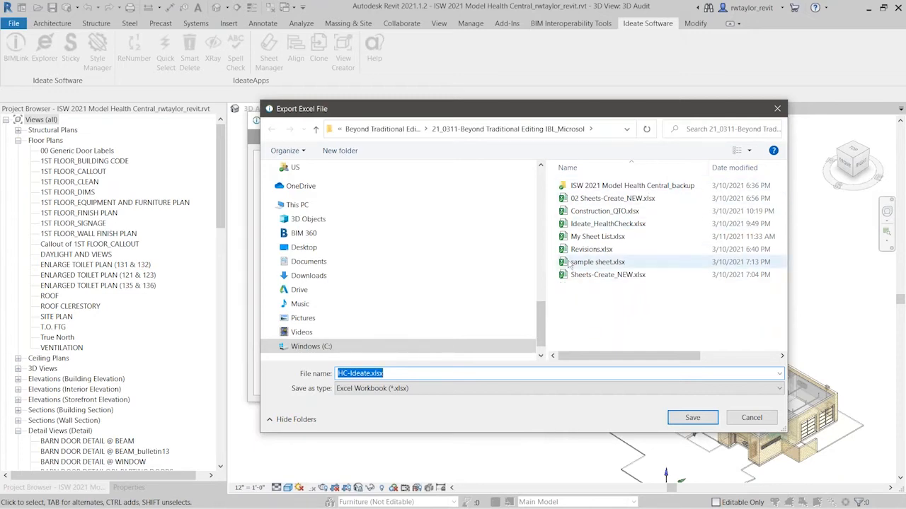
pyautogui.click(591, 224)
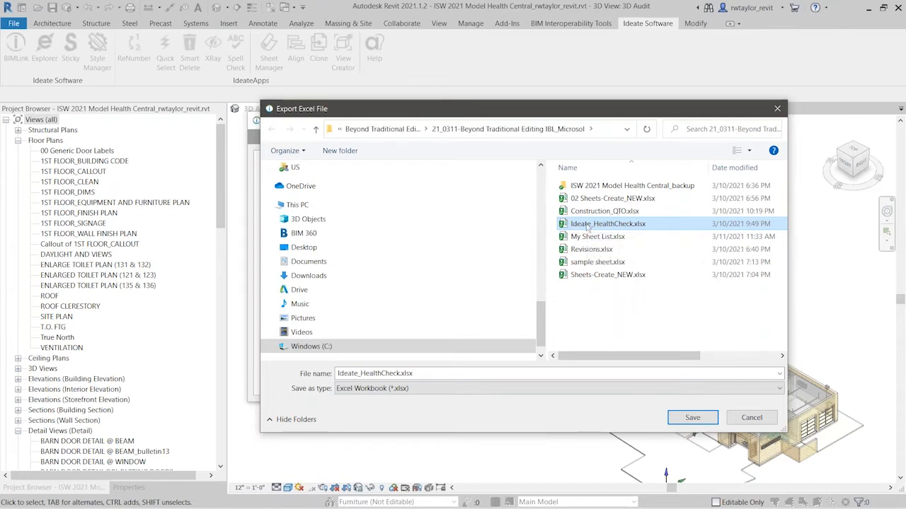
pyautogui.click(690, 418)
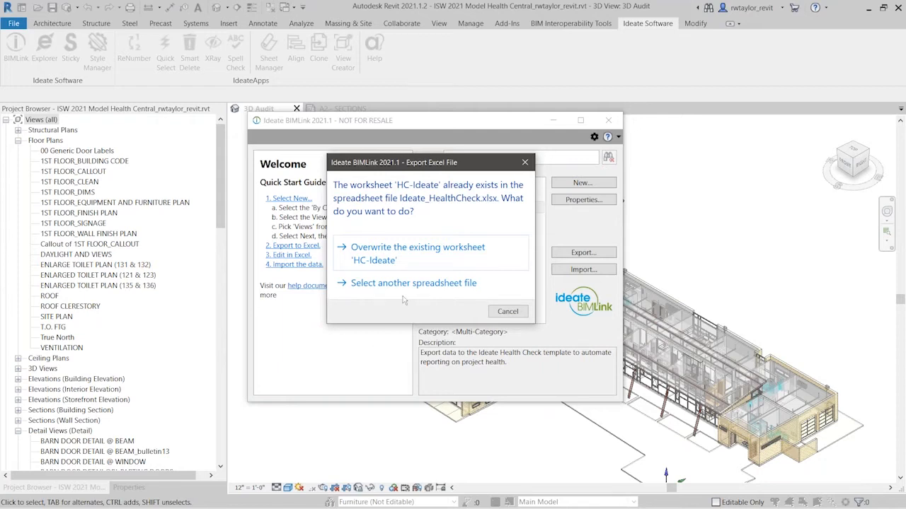
pyautogui.click(401, 256)
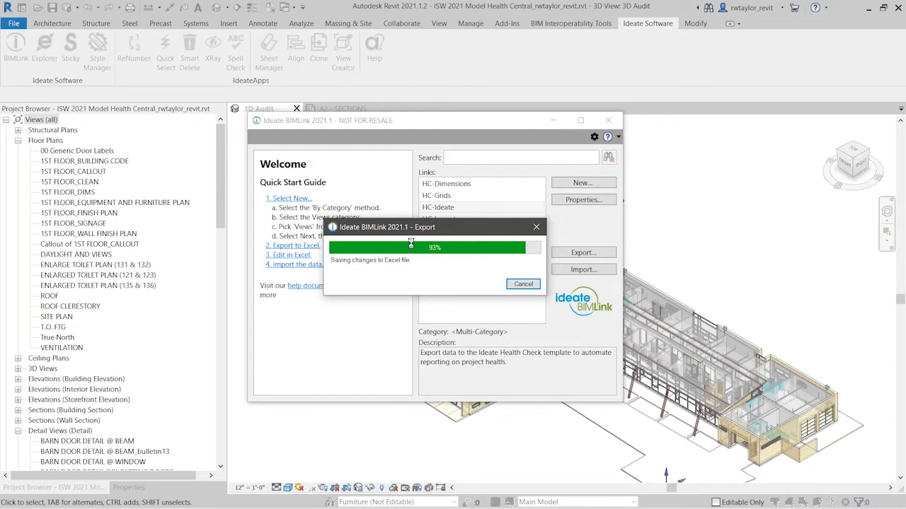
pyautogui.moveTo(421, 231); pyautogui.dragTo(414, 332)
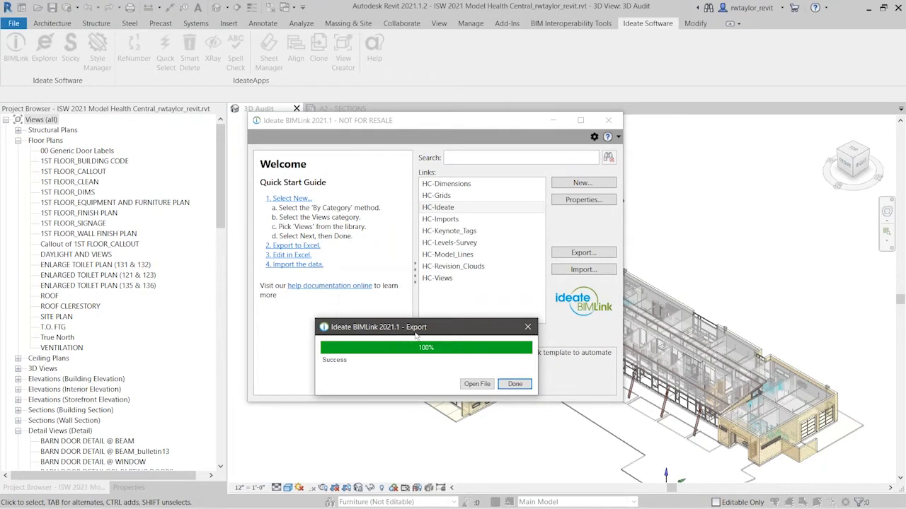
pyautogui.moveTo(414, 332); pyautogui.dragTo(438, 236)
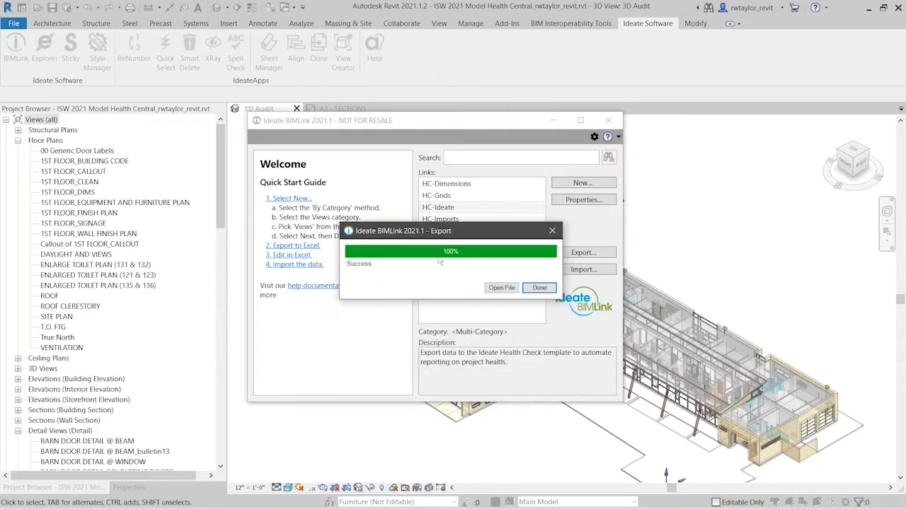
# Step: Open the exported Ideate_HealthCheck.xlsx in Excel and view the element data on its HC-Ideate worksheet
pyautogui.click(499, 290)
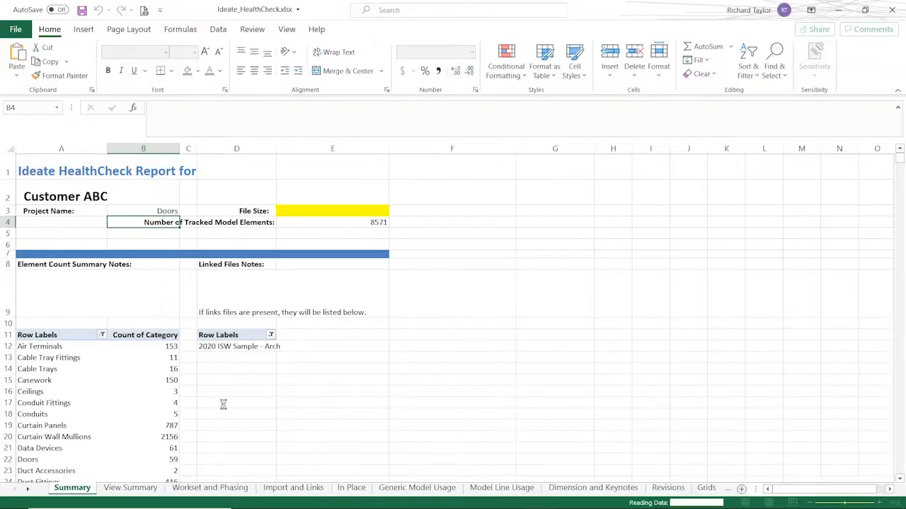
pyautogui.moveTo(29, 493); pyautogui.dragTo(29, 494)
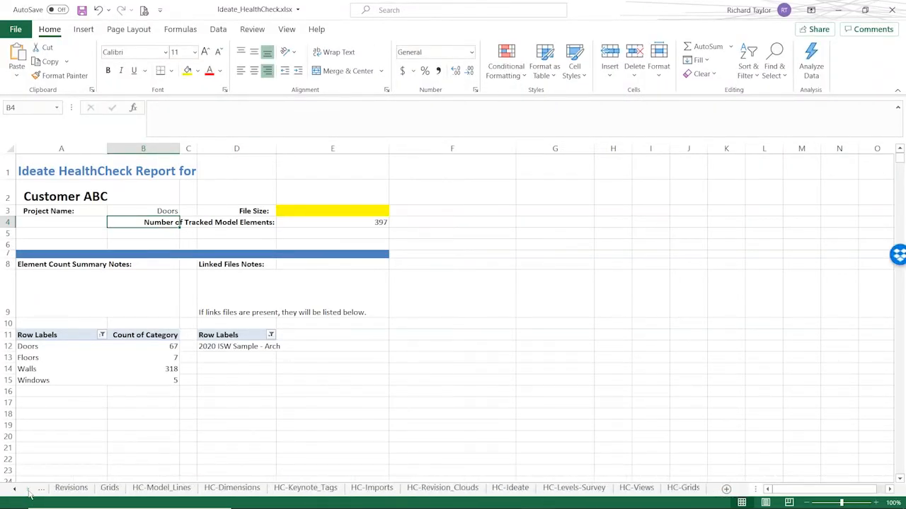
pyautogui.click(509, 488)
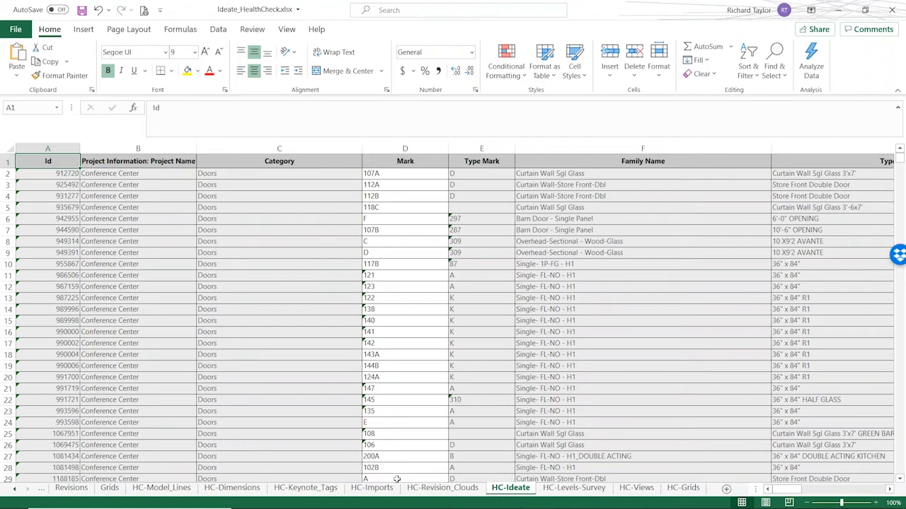
# Step: Review the health check report's Summary, View Summary, and Workset and Phasing worksheets
pyautogui.moveTo(14, 492)
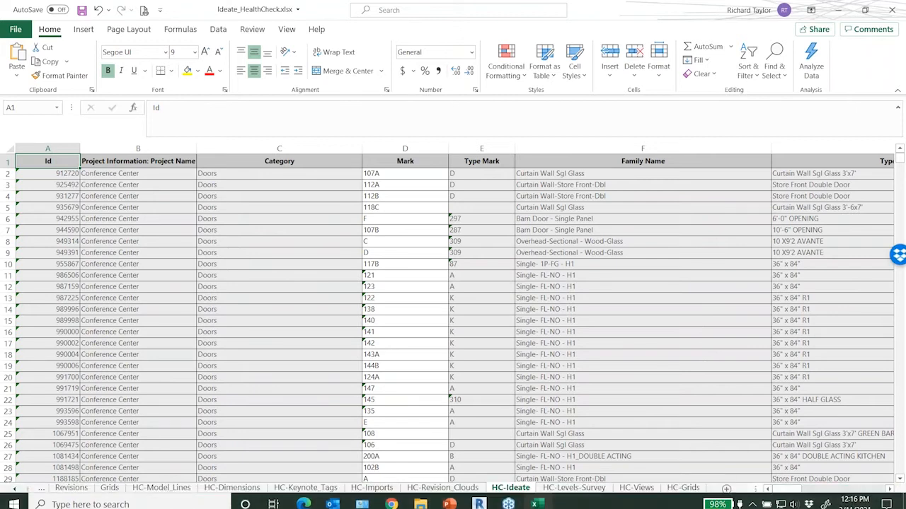
pyautogui.click(12, 490)
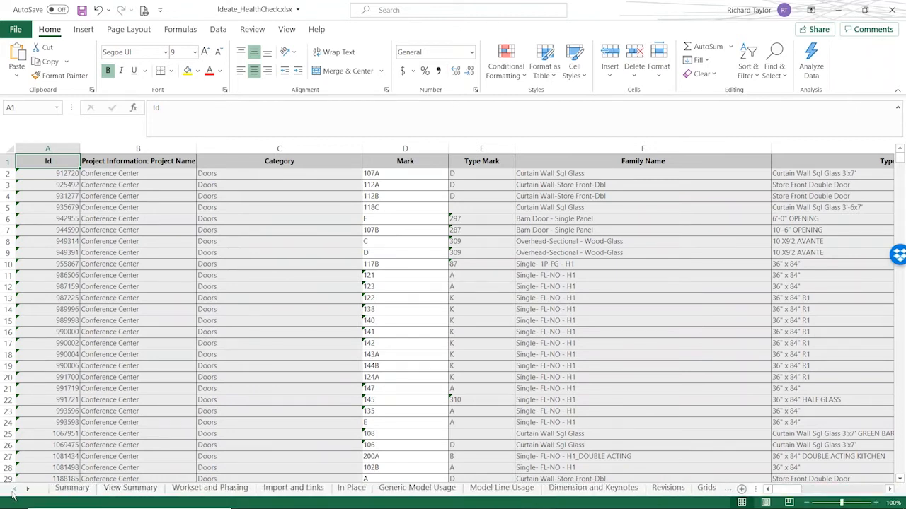
pyautogui.click(72, 488)
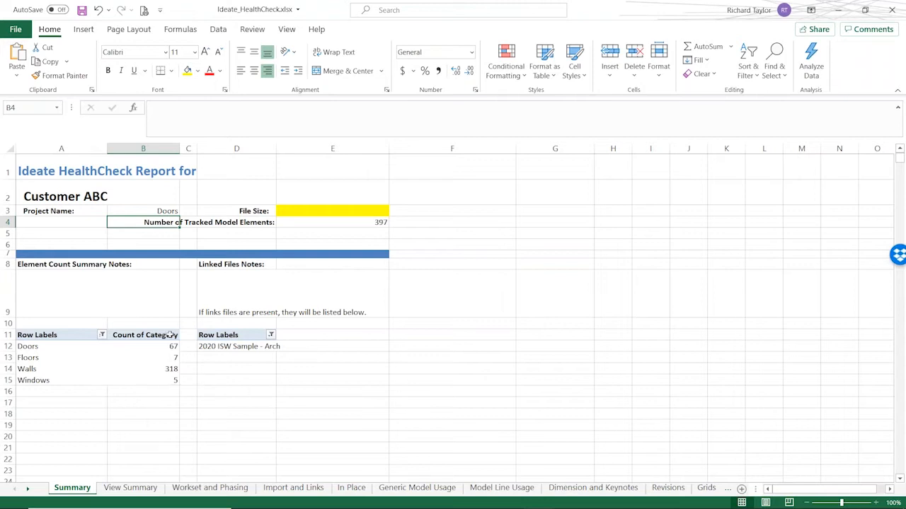
pyautogui.moveTo(128, 381)
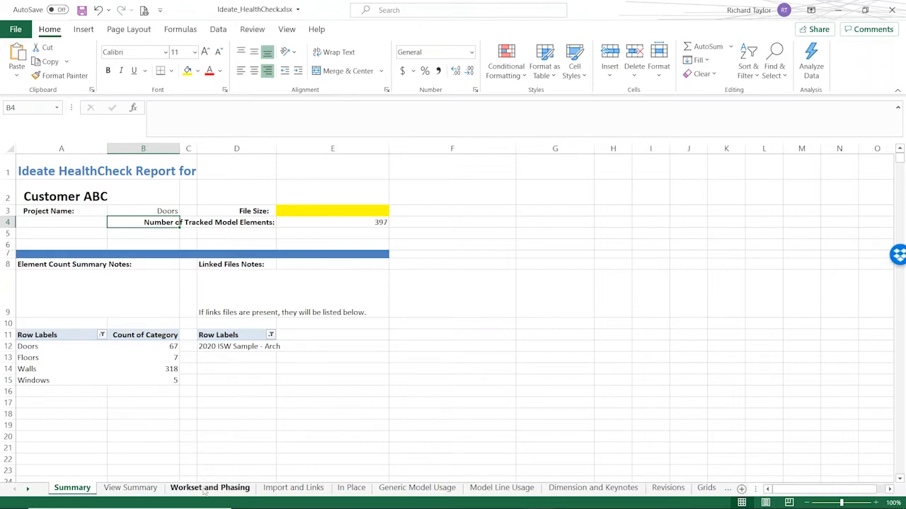
pyautogui.click(138, 491)
pyautogui.click(192, 490)
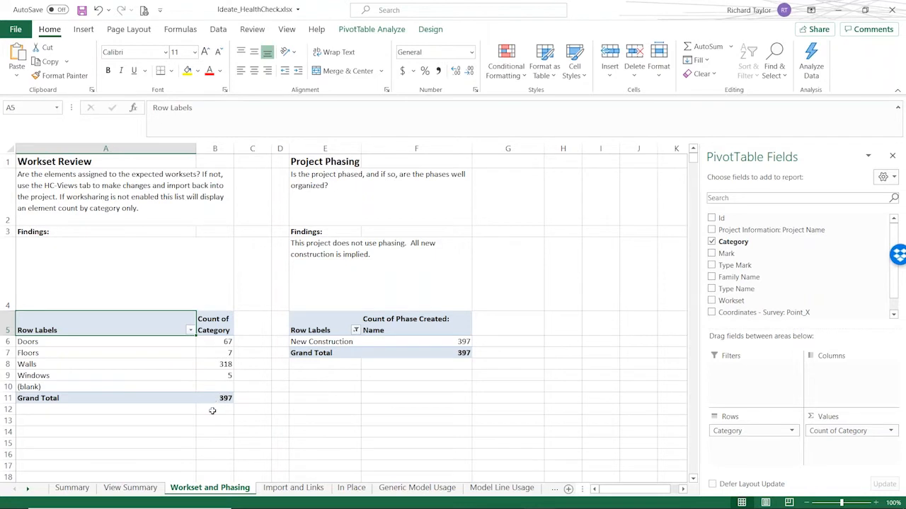
# Step: Review the Import and Links, In Place, Generic Model Usage, Model Line Usage, and Dimension and Keynotes worksheets, ending with the remaining worksheet names
pyautogui.click(304, 494)
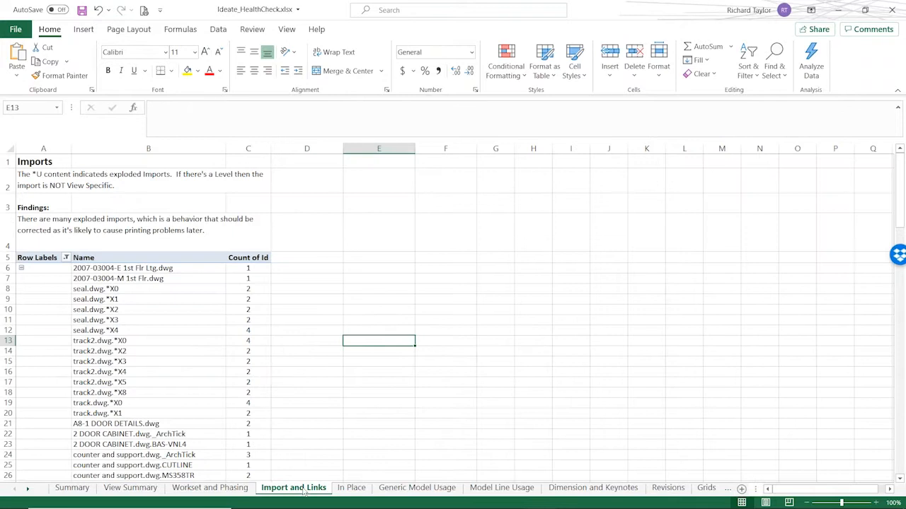
pyautogui.click(350, 488)
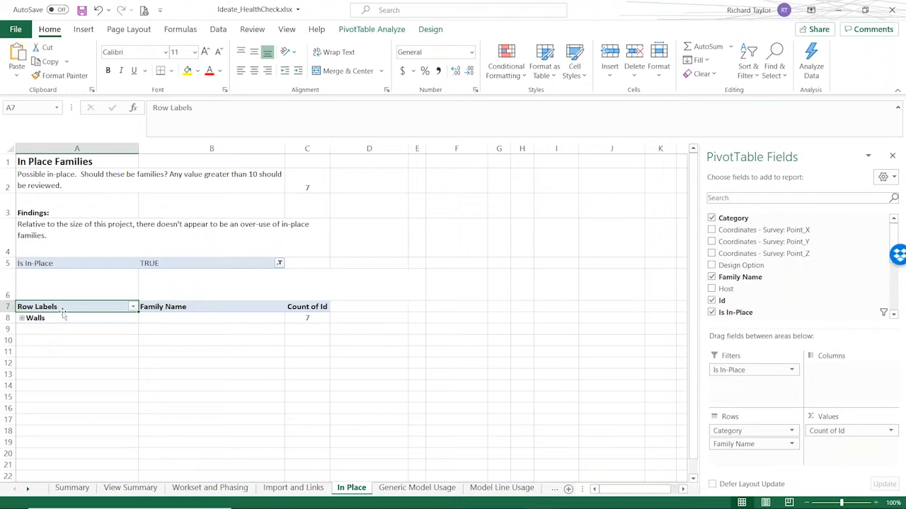
pyautogui.click(406, 488)
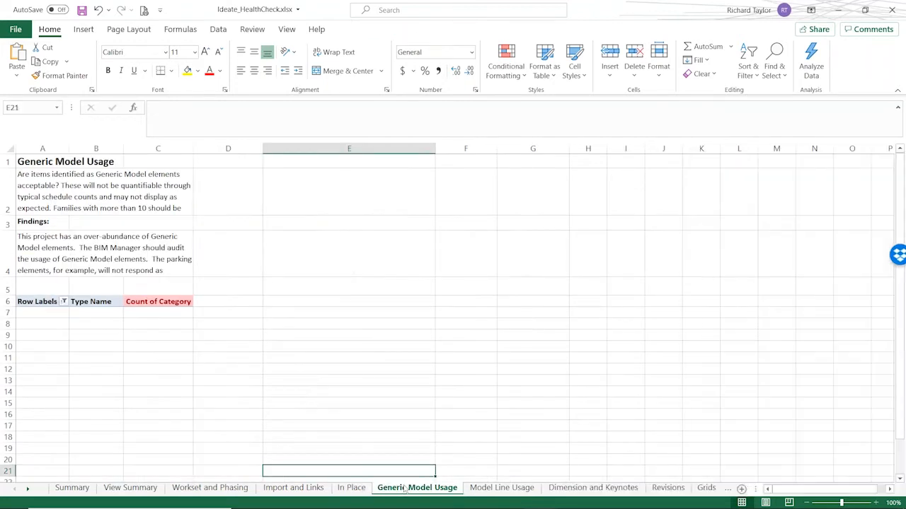
pyautogui.click(487, 489)
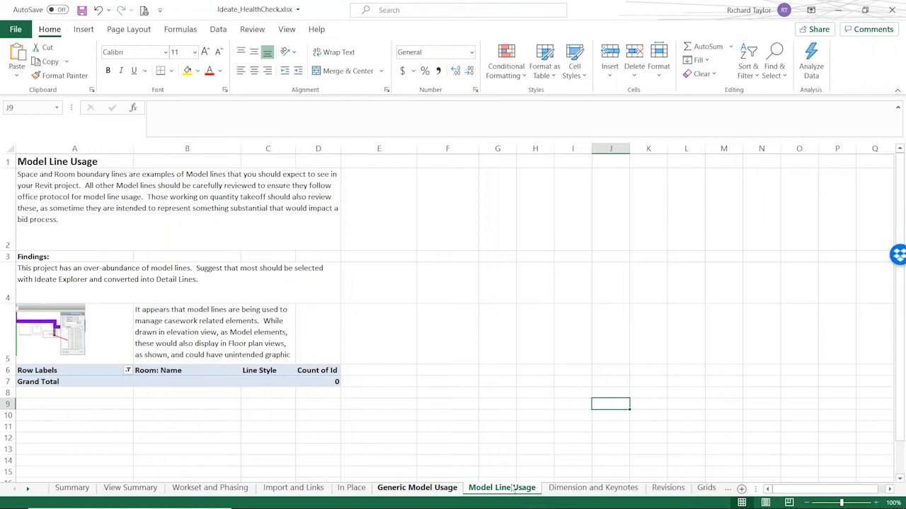
pyautogui.click(602, 490)
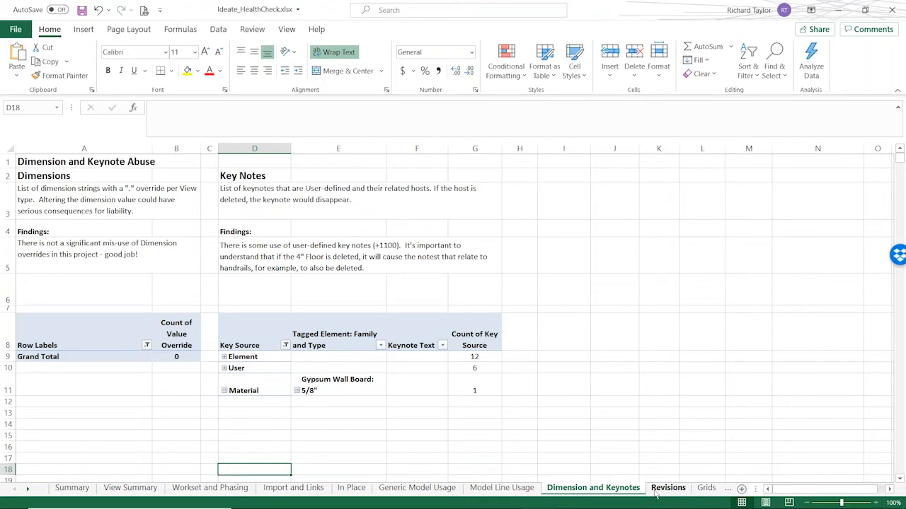
pyautogui.click(28, 490)
pyautogui.click(155, 493)
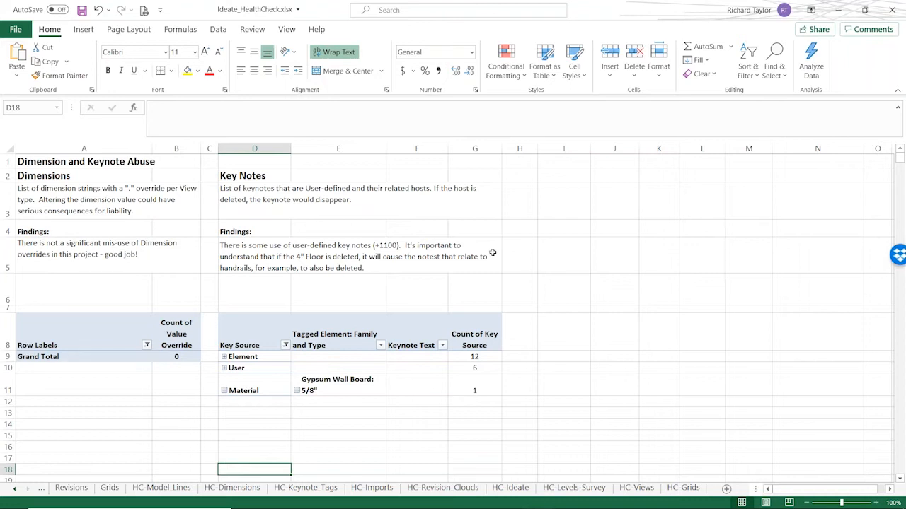
# Step: Close Ideate_HealthCheck.xlsx without saving its changes and close the Ideate BIMLink window in Revit
pyautogui.click(890, 9)
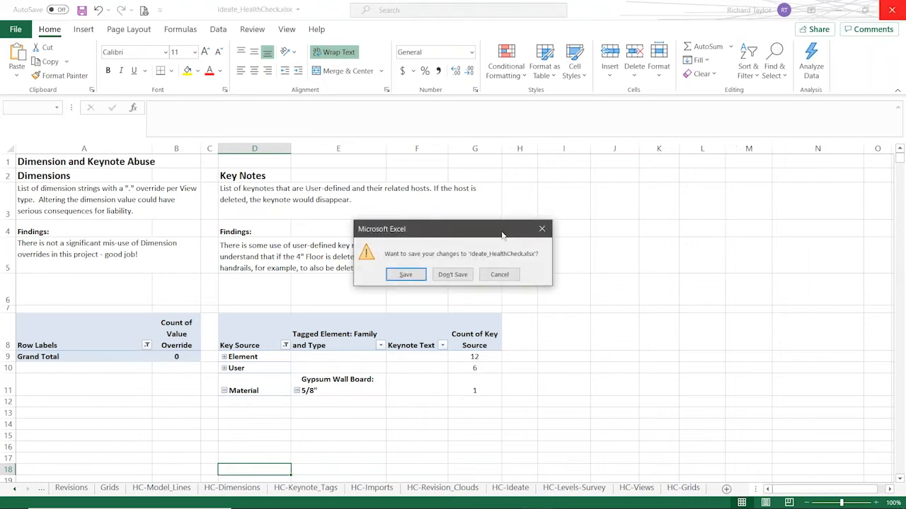
pyautogui.click(455, 276)
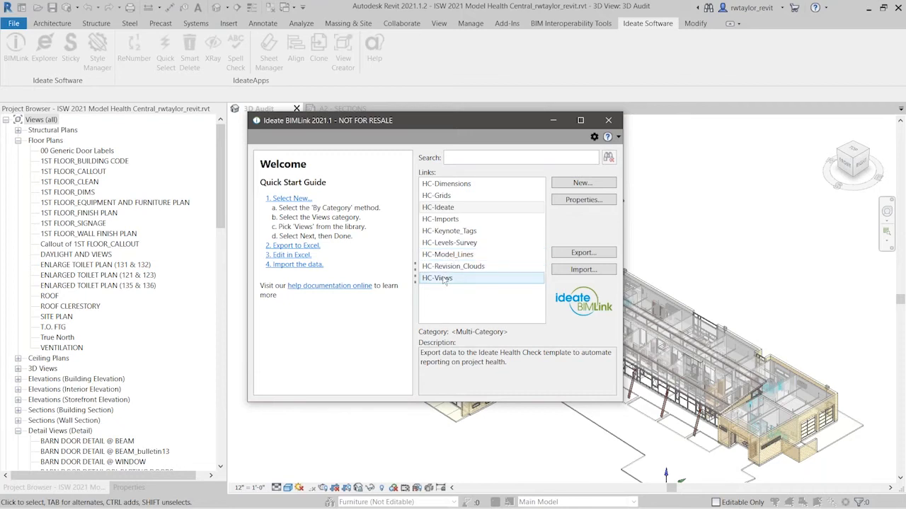
pyautogui.click(609, 121)
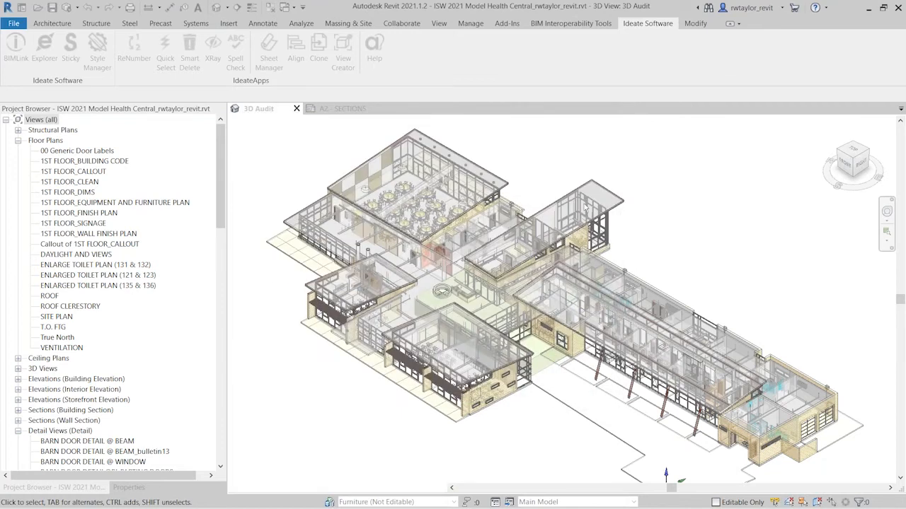
# Step: Switch to the PowerPoint slide show and show the Example #2 Revision Management slide
pyautogui.hotkey('alt', 'Tab')
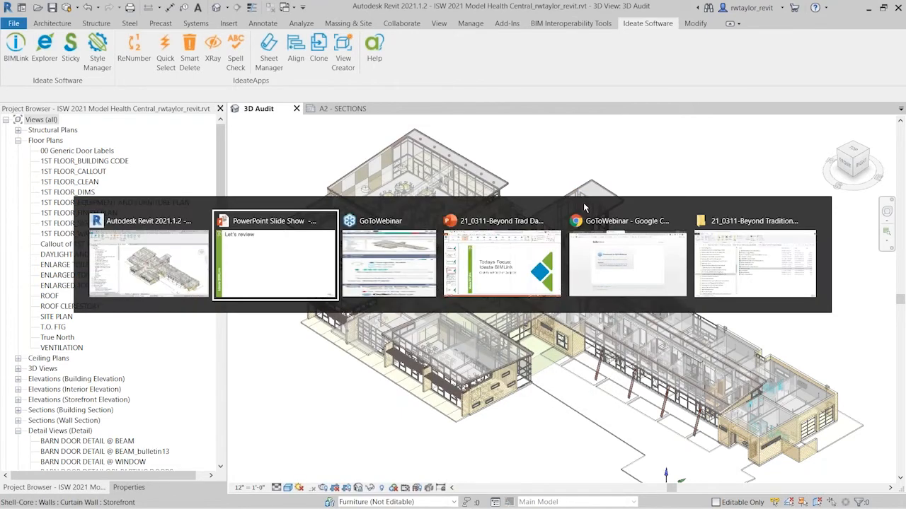
pyautogui.press('Right')
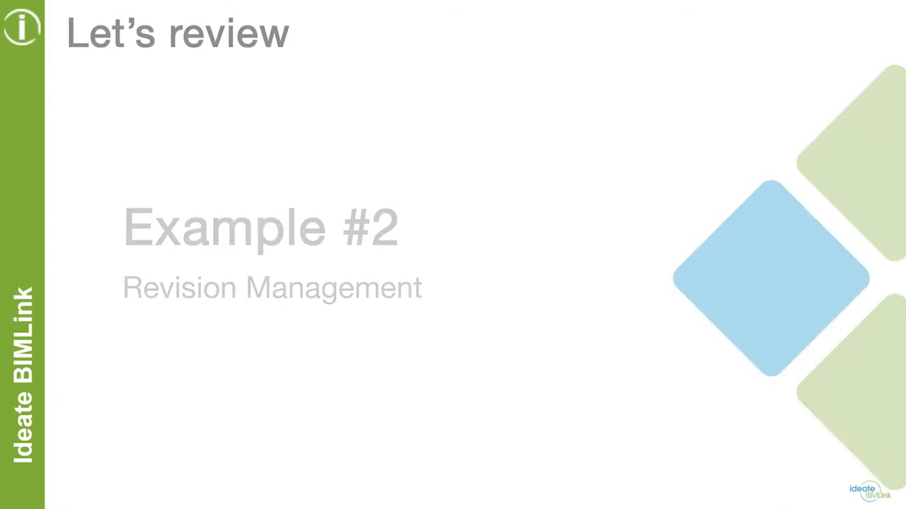
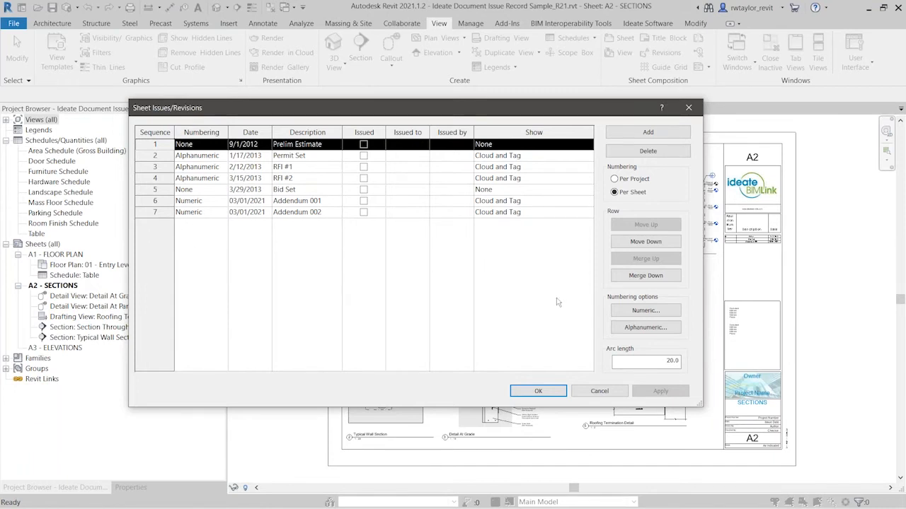
# Step: Add an eighth sheet revision dated 03/11/2021 with the description "For Review on Micro" and accept the revision list
pyautogui.click(644, 132)
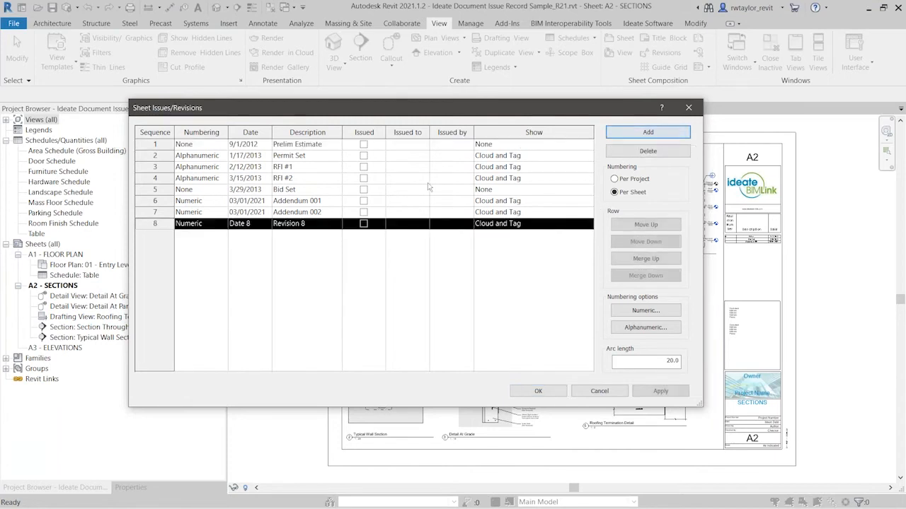
pyautogui.click(248, 224)
pyautogui.moveTo(260, 224); pyautogui.dragTo(211, 225)
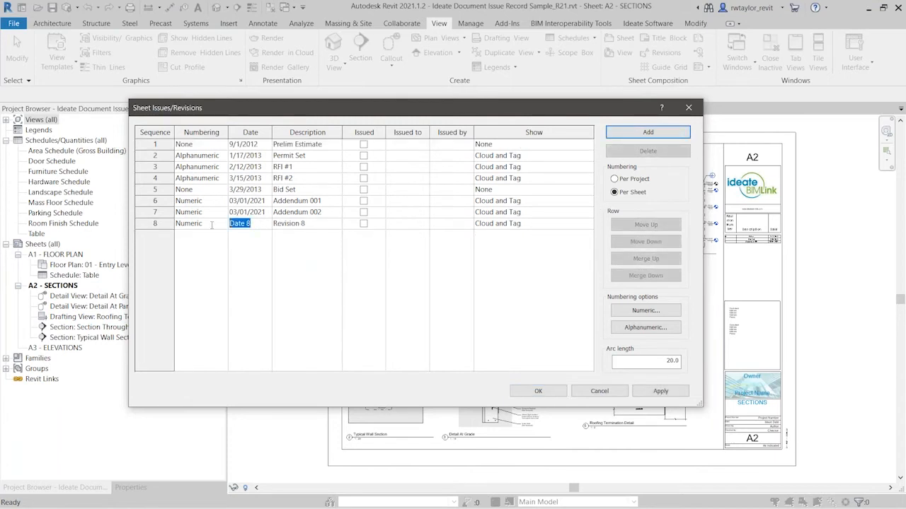
pyautogui.write('03/11/2021')
pyautogui.click(315, 225)
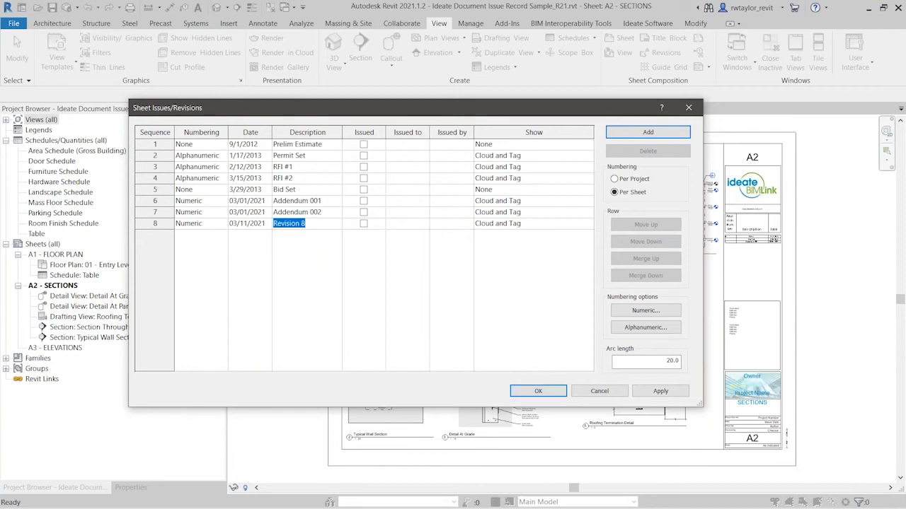
pyautogui.write('Review')
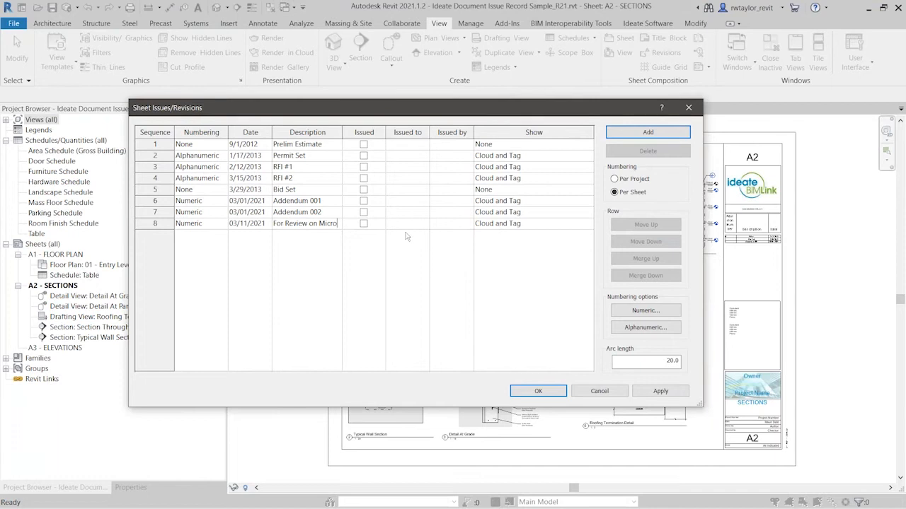
pyautogui.click(537, 391)
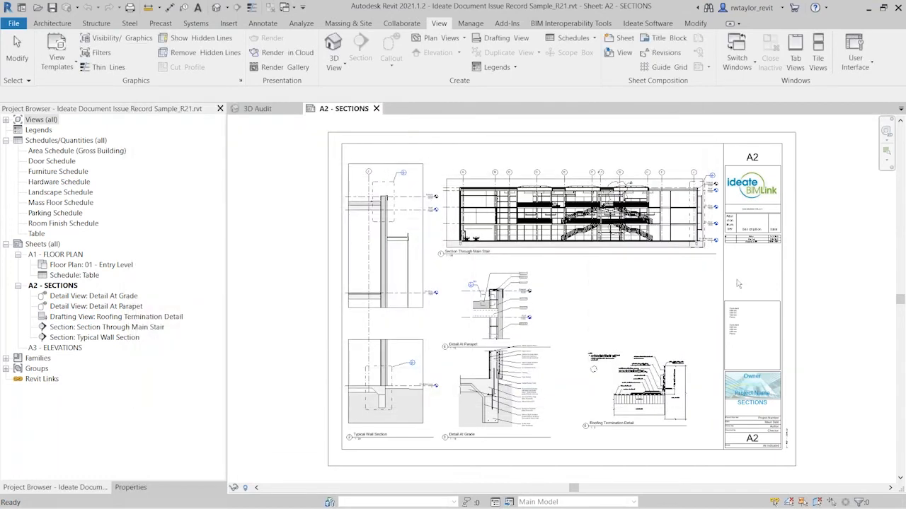
# Step: Open Ideate BIMLink and place its window clear of the revision schedule in sheet A2's title block
pyautogui.scroll(3, 751, 261)
pyautogui.scroll(4, 752, 261)
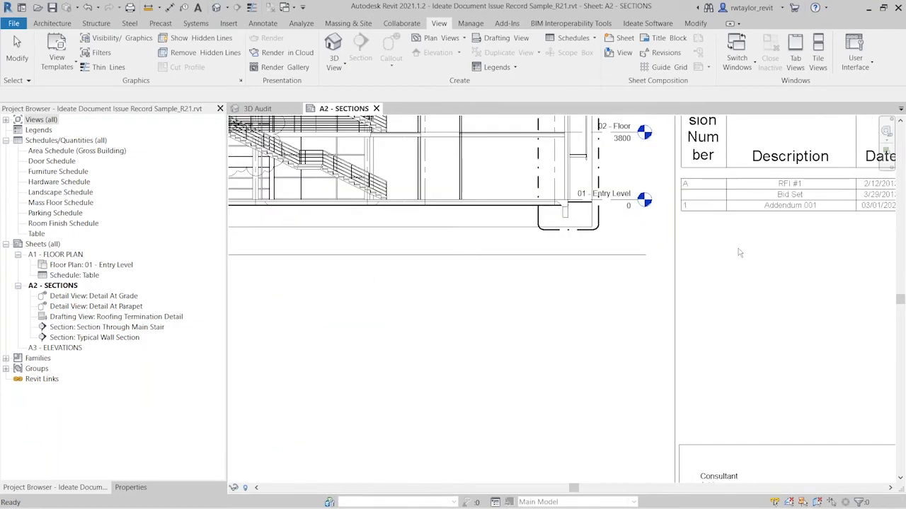
pyautogui.scroll(-3, 711, 276)
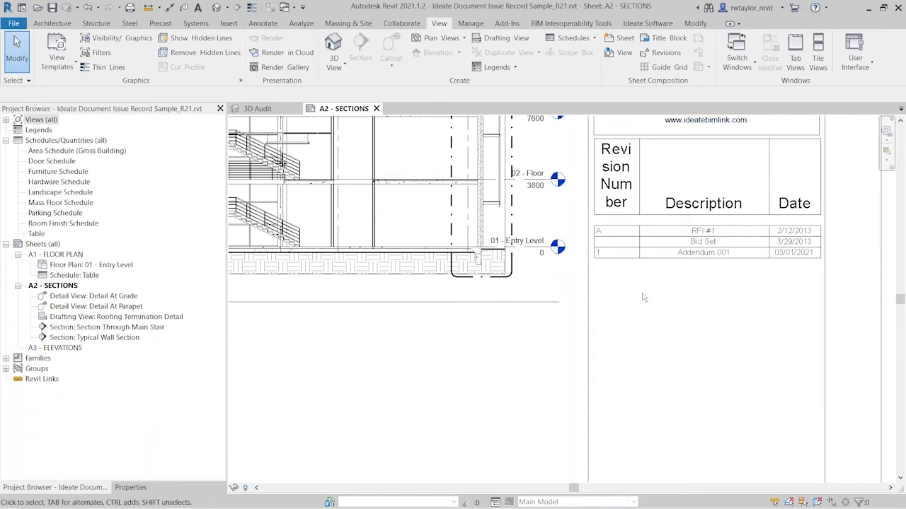
pyautogui.click(641, 23)
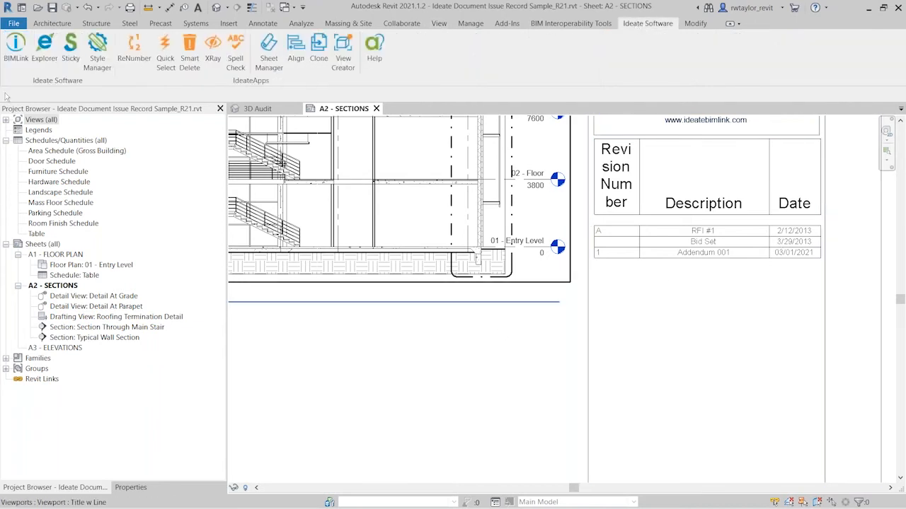
pyautogui.click(14, 50)
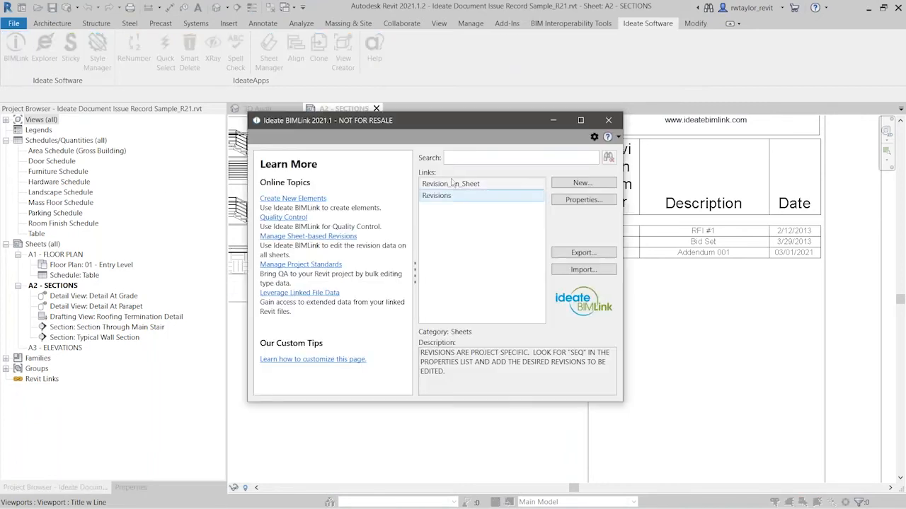
pyautogui.moveTo(423, 121); pyautogui.dragTo(263, 122)
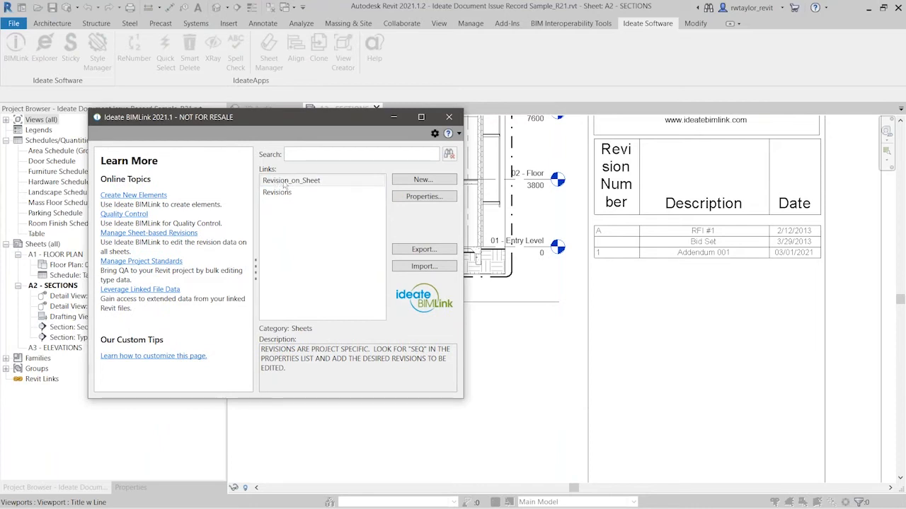
# Step: Open the Revision_on_Sheet link's properties and enlarge the window to show more of the revision columns in the preview
pyautogui.click(278, 193)
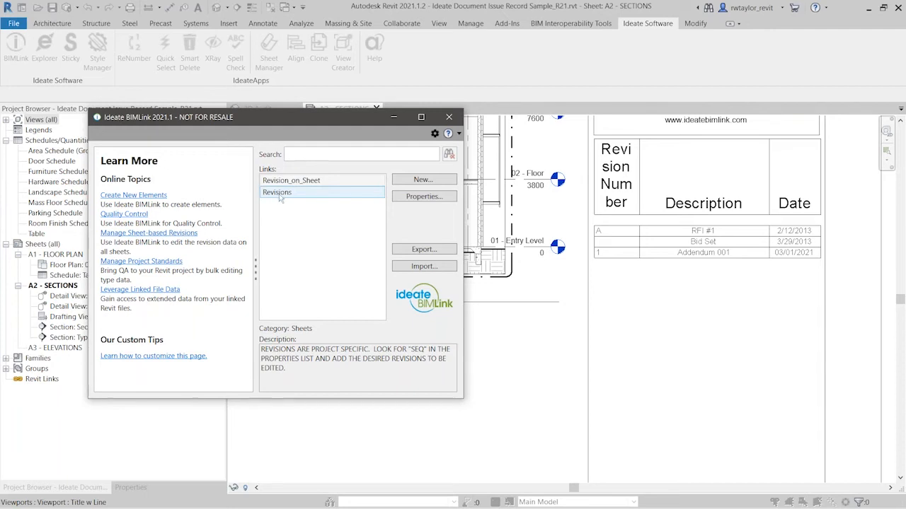
pyautogui.click(287, 181)
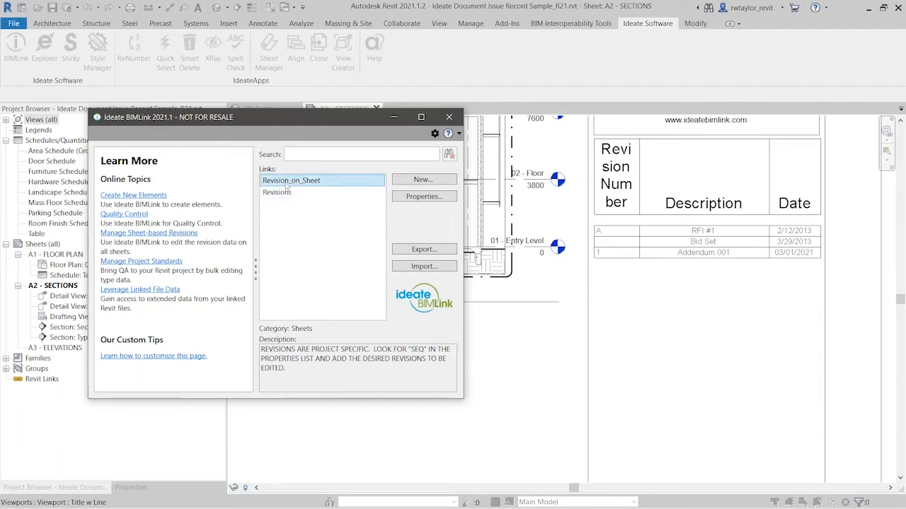
pyautogui.click(425, 198)
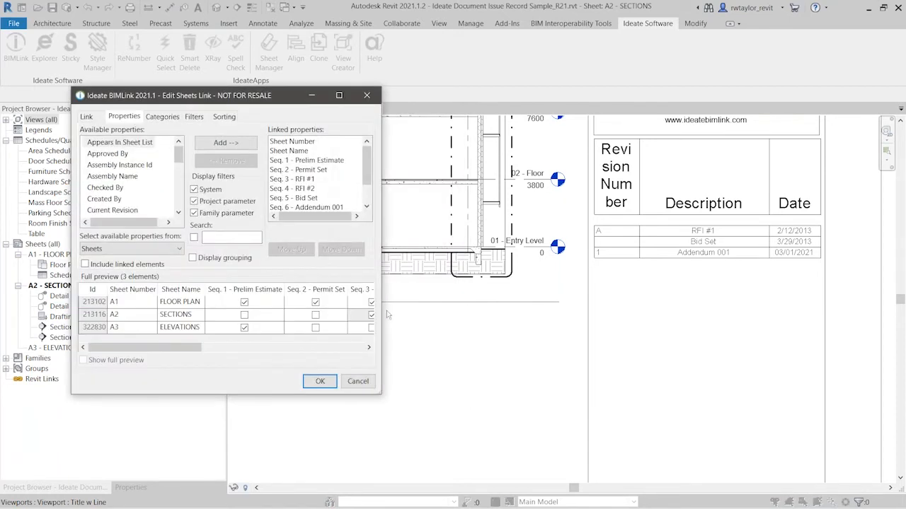
pyautogui.moveTo(395, 399); pyautogui.dragTo(719, 433)
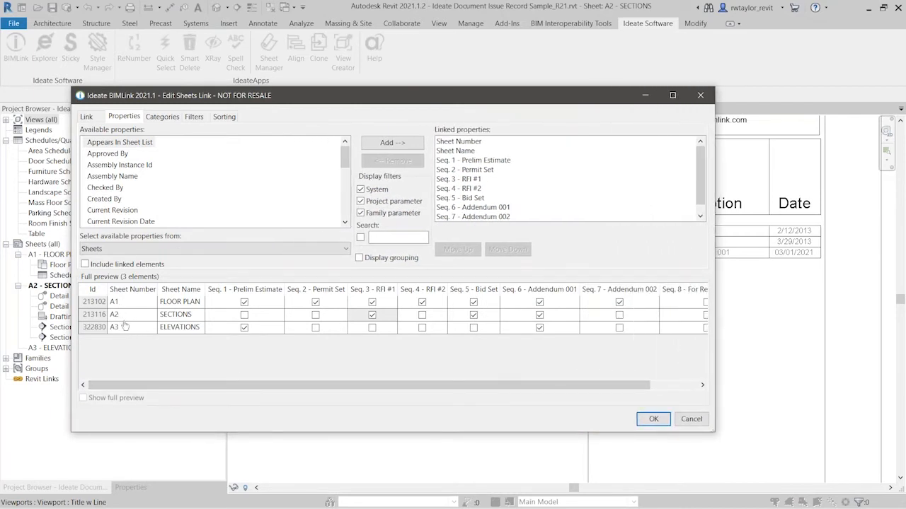
# Step: Assign the Seq. 8 - For Review on Micro revision to the SECTIONS sheet in the link preview and accept the link
pyautogui.moveTo(145, 387); pyautogui.dragTo(226, 393)
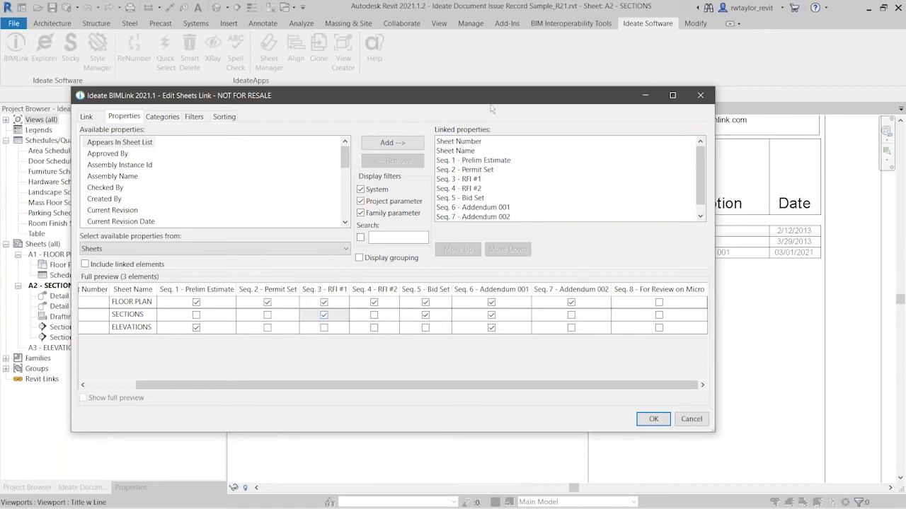
pyautogui.moveTo(478, 103); pyautogui.dragTo(413, 100)
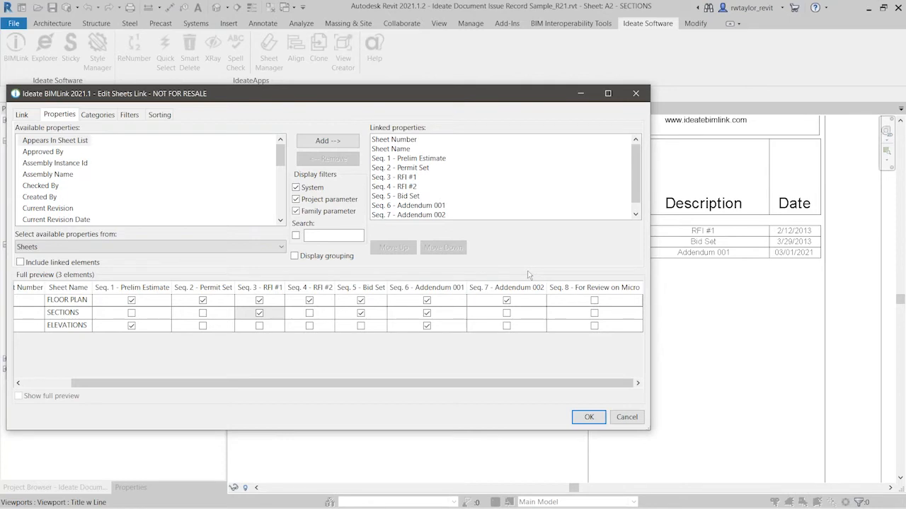
pyautogui.click(594, 314)
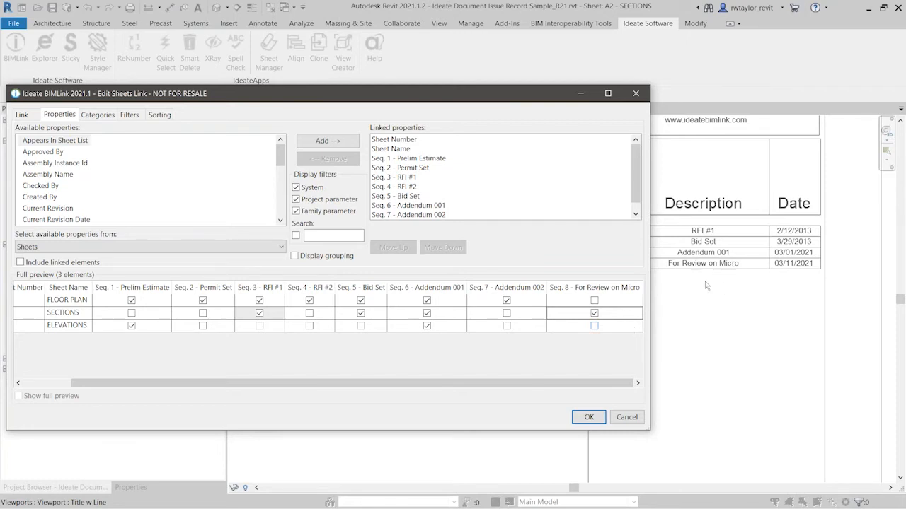
pyautogui.click(588, 418)
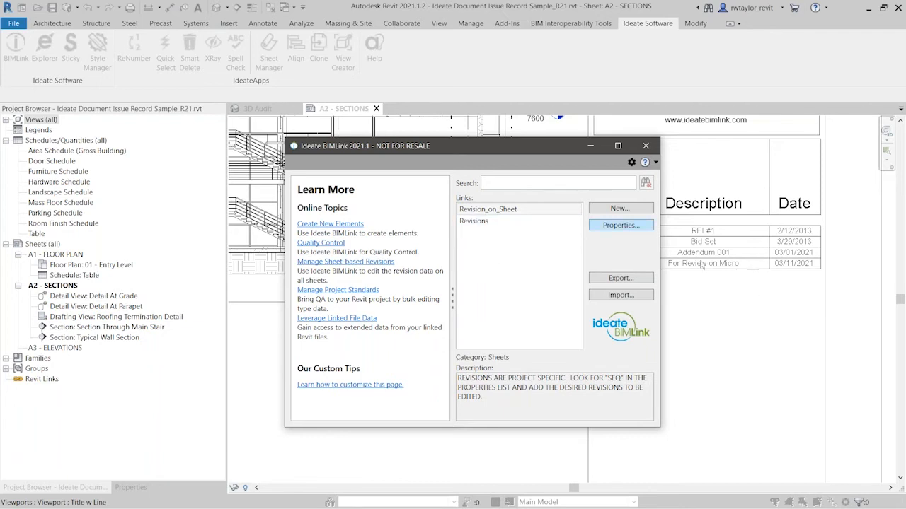
# Step: Create a new link from the 02 Sheets-Create_NEW library sample, keeping its default linked properties
pyautogui.click(607, 211)
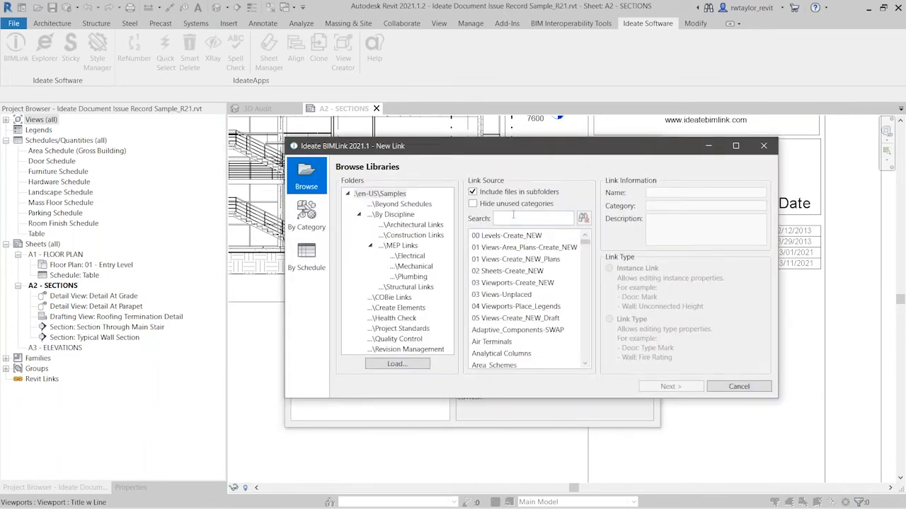
pyautogui.write('sheets')
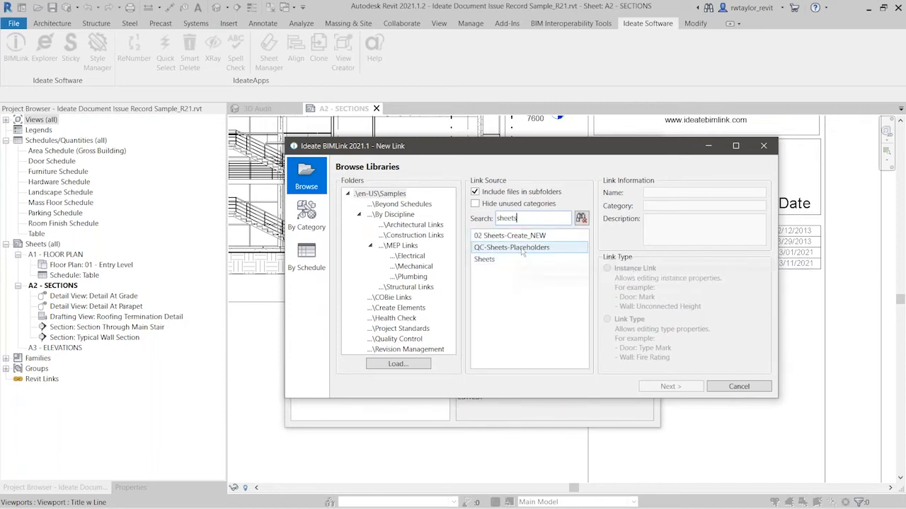
pyautogui.click(507, 238)
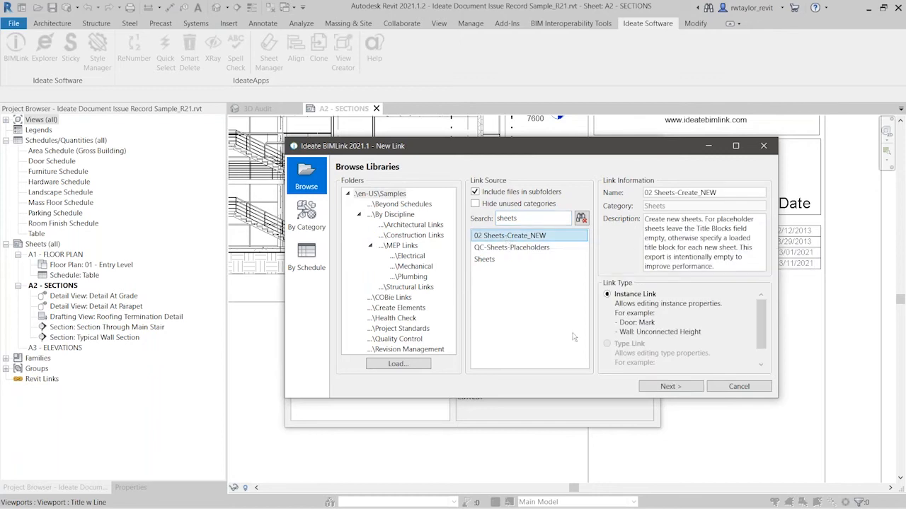
pyautogui.click(670, 387)
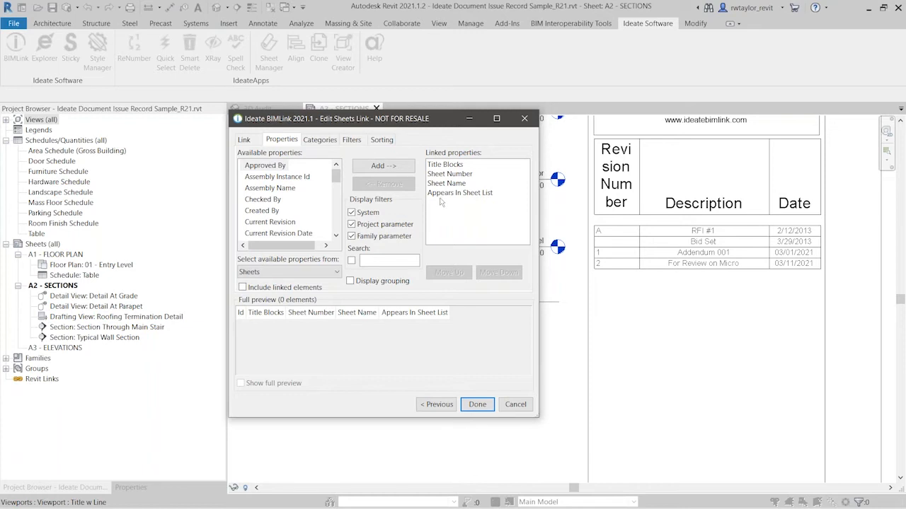
pyautogui.click(477, 404)
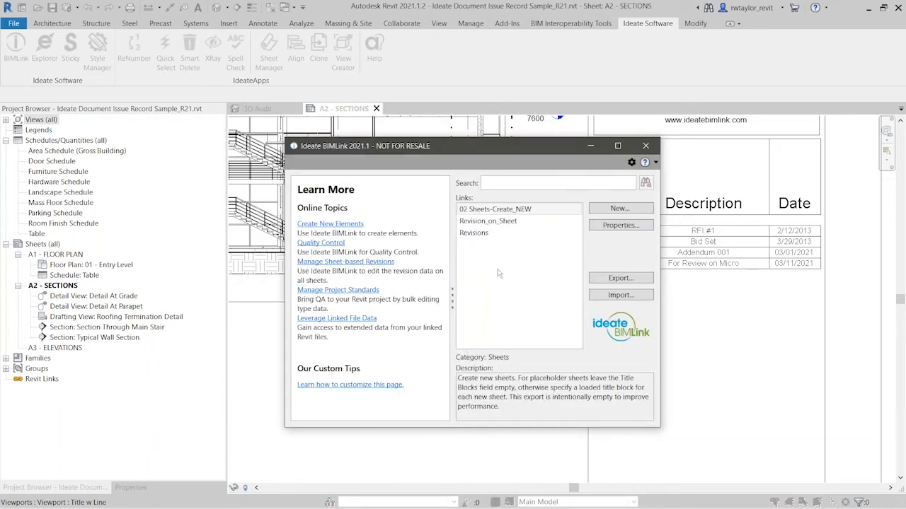
# Step: Import My Sheet List.xlsx through the 02 Sheets-Create_NEW link to create the new sheets, enlarging the import preview to review them
pyautogui.click(599, 297)
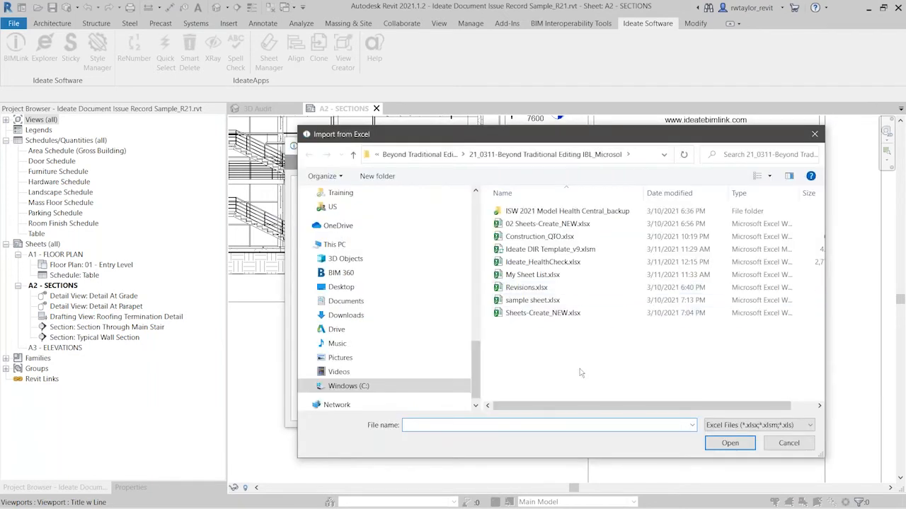
pyautogui.click(538, 276)
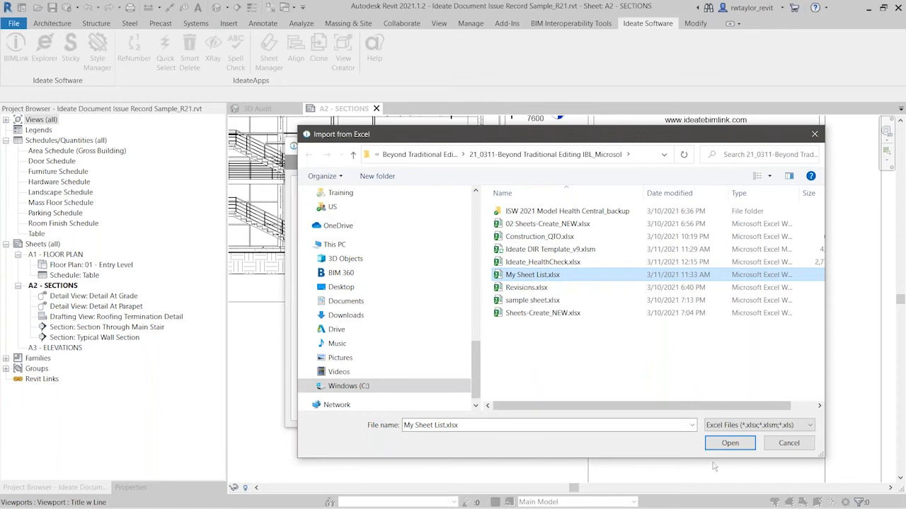
pyautogui.click(728, 443)
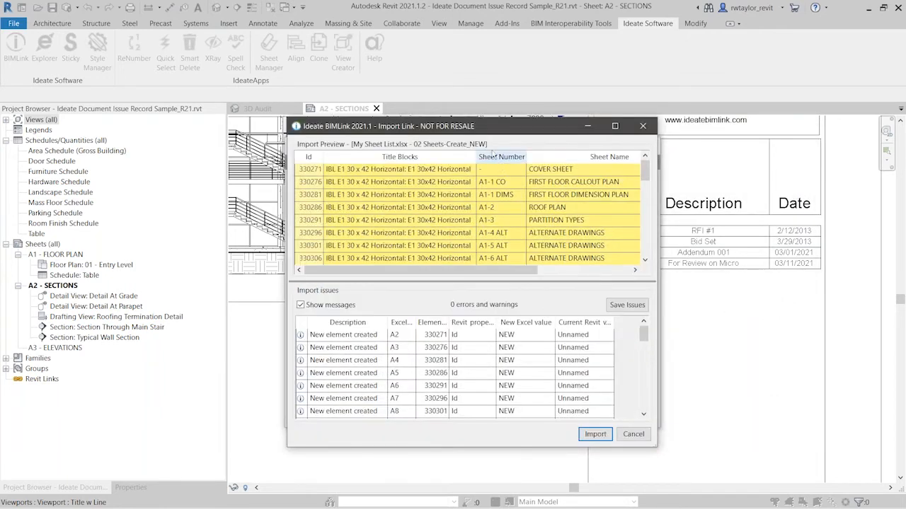
pyautogui.moveTo(483, 125); pyautogui.dragTo(493, 77)
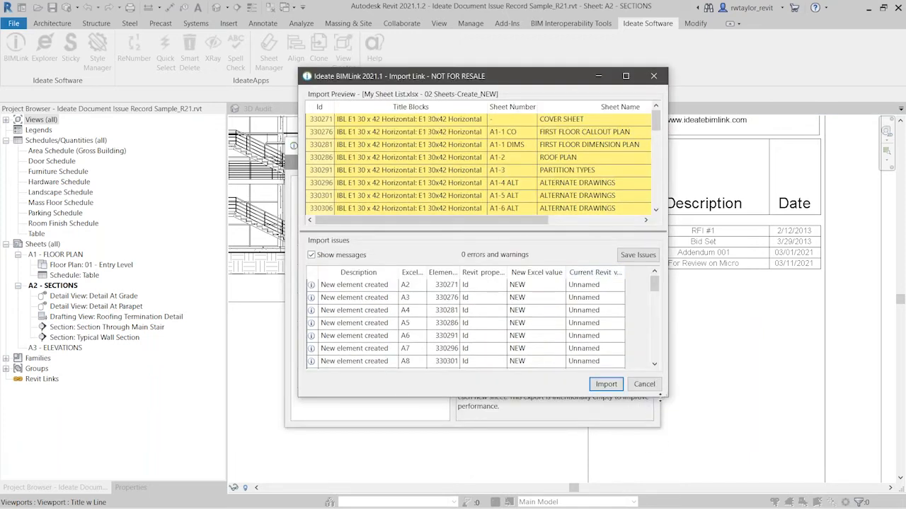
pyautogui.moveTo(665, 398); pyautogui.dragTo(729, 468)
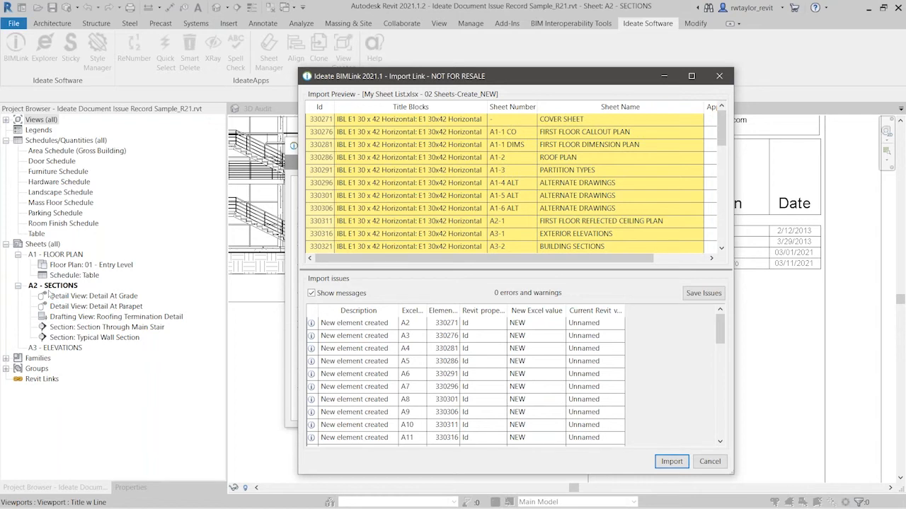
pyautogui.click(671, 466)
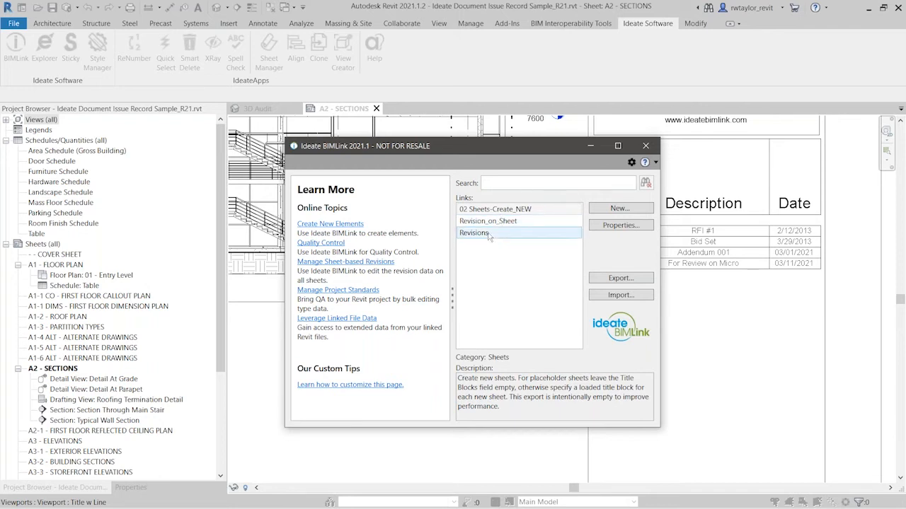
# Step: Assign the Seq. 8 - For Review on Micro revision to sheet A1-4 ALT in the Revision_on_Sheet link's preview and accept the link
pyautogui.click(494, 222)
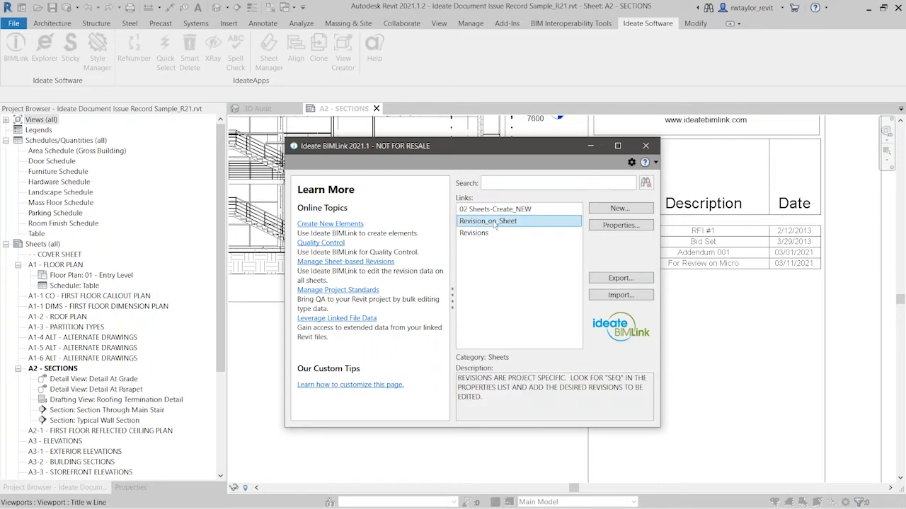
pyautogui.click(610, 225)
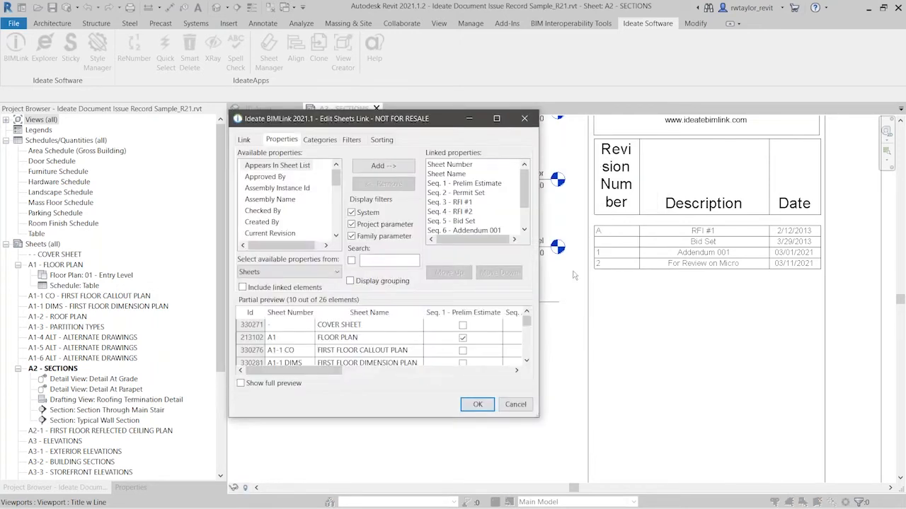
pyautogui.moveTo(535, 419); pyautogui.dragTo(786, 481)
pyautogui.moveTo(776, 338); pyautogui.dragTo(778, 379)
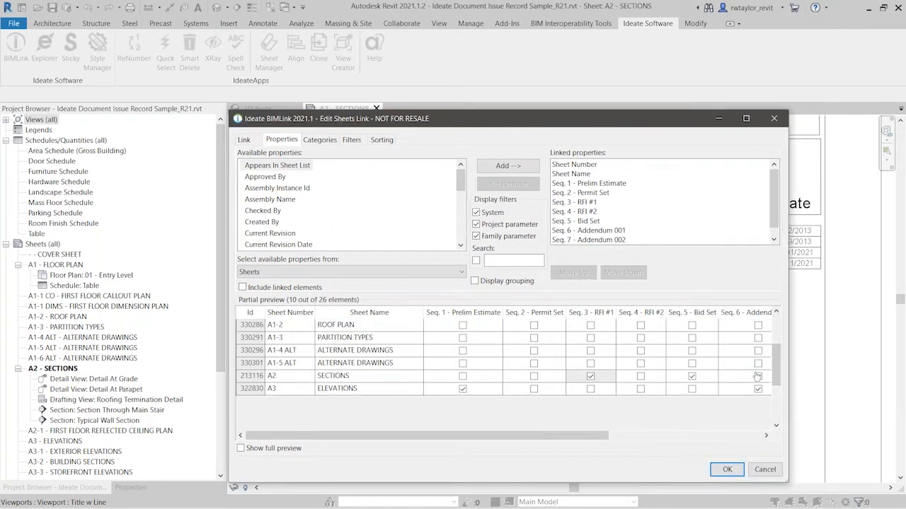
pyautogui.moveTo(598, 434)
pyautogui.mouseDown()
pyautogui.moveTo(759, 451)
pyautogui.moveTo(757, 422)
pyautogui.mouseUp()
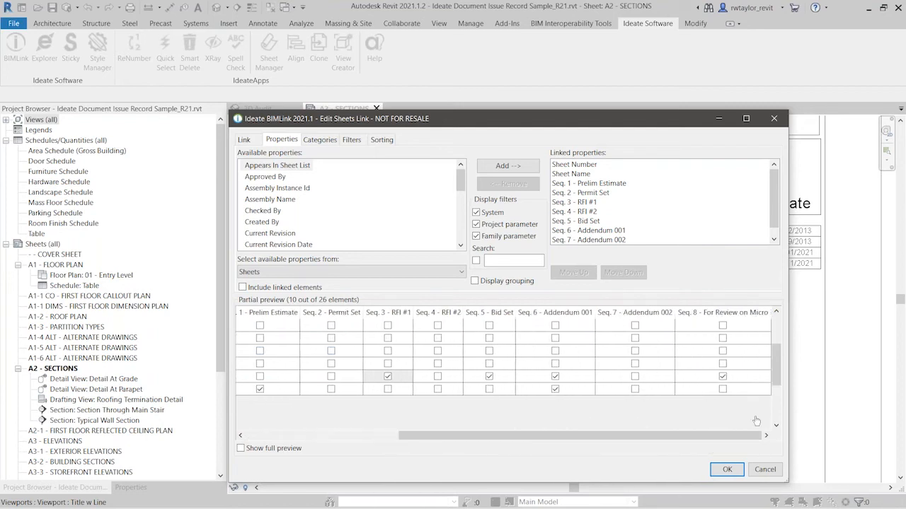
pyautogui.click(723, 352)
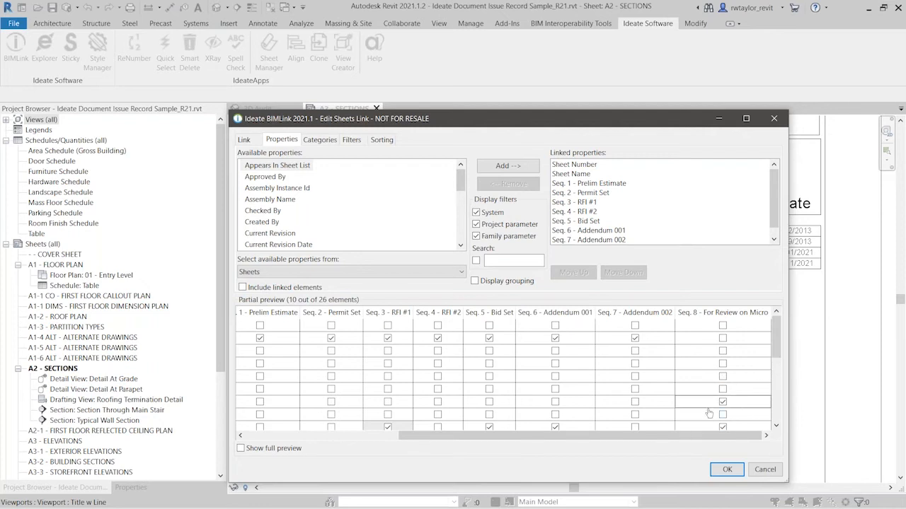
pyautogui.click(714, 471)
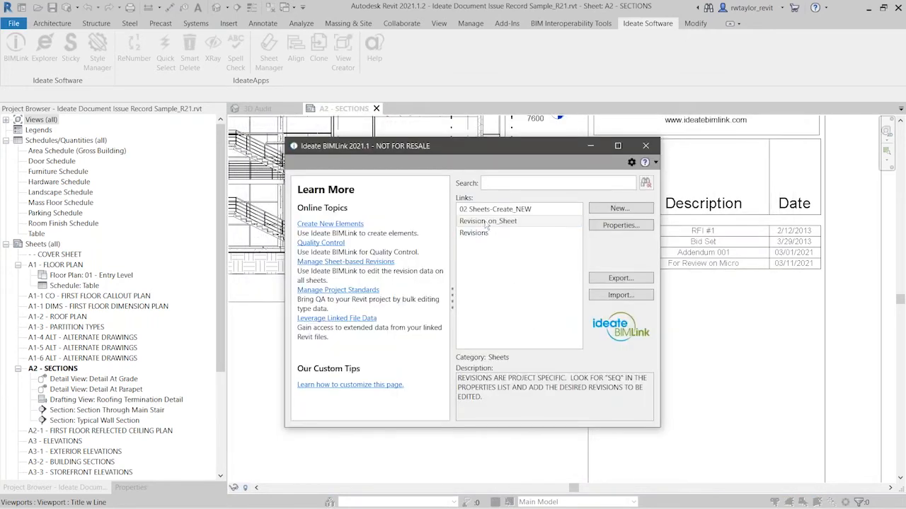
# Step: Export the Revision_on_Sheet link to the macro-enabled workbook Ideate DIR Template_v9.xlsm, overwriting its existing Revision_on_Sheet worksheet
pyautogui.click(621, 278)
pyautogui.moveTo(548, 139); pyautogui.dragTo(447, 63)
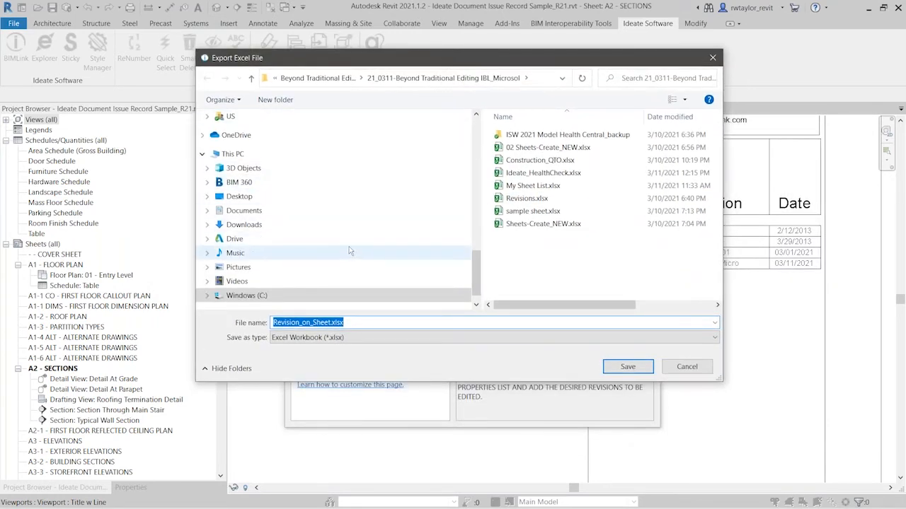
pyautogui.click(454, 338)
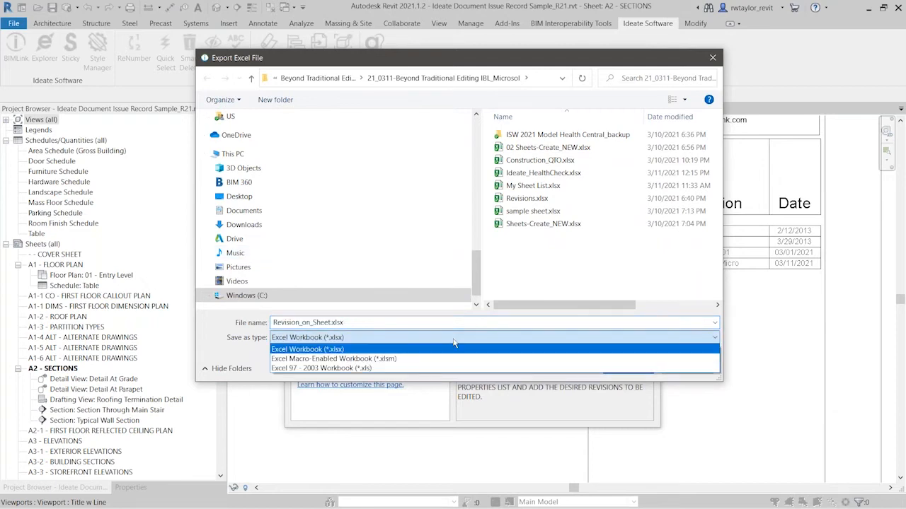
pyautogui.click(401, 360)
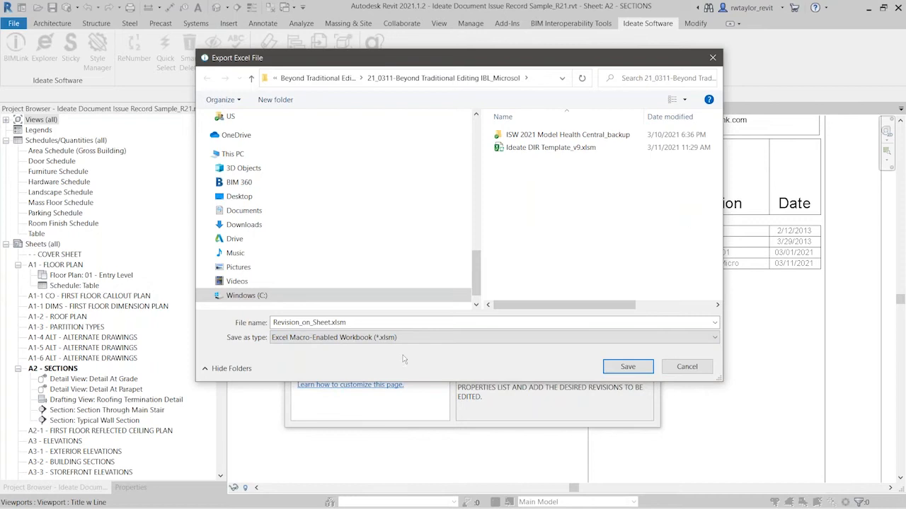
pyautogui.click(566, 150)
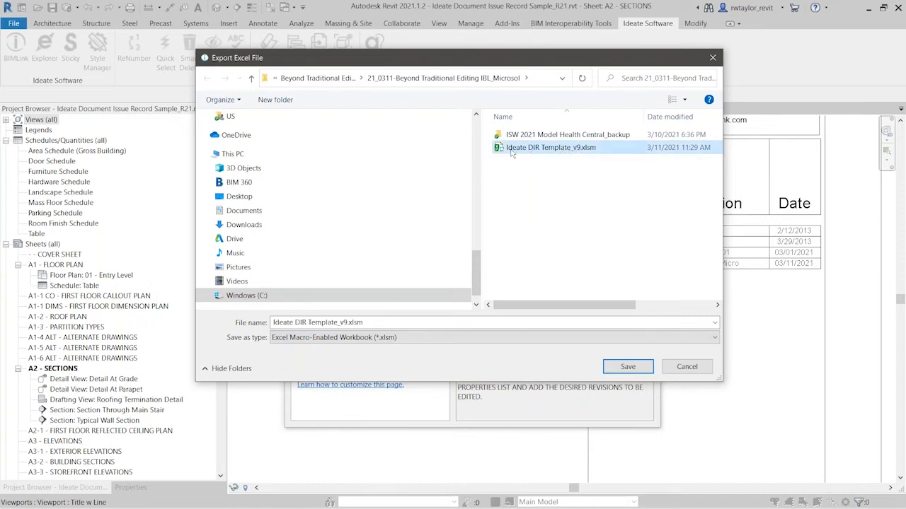
pyautogui.click(627, 367)
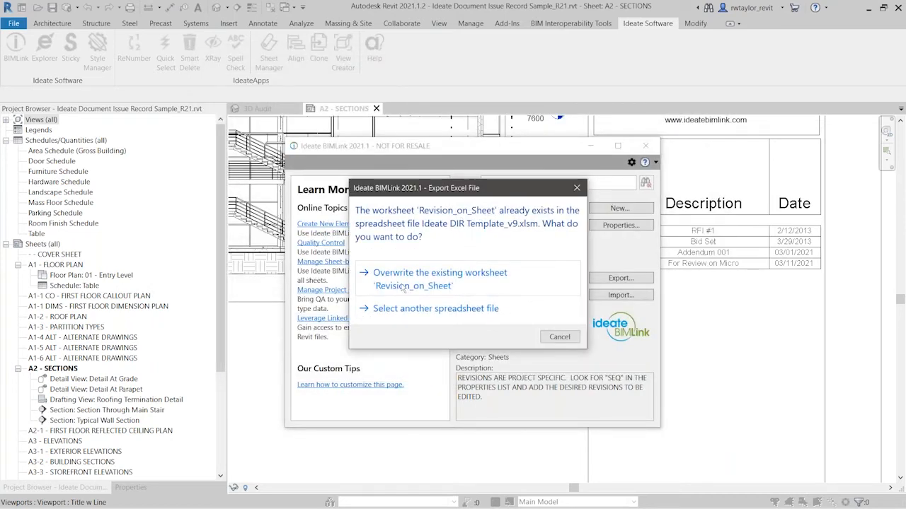
pyautogui.click(445, 284)
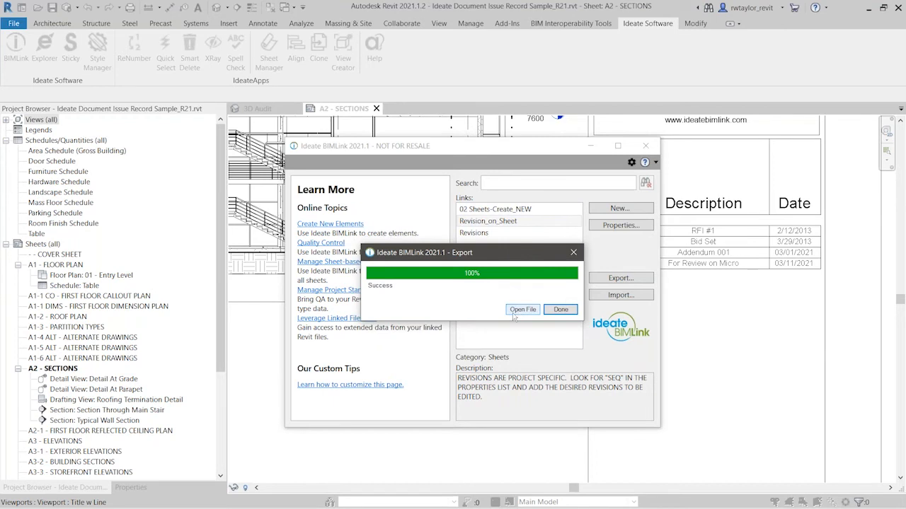
pyautogui.click(560, 310)
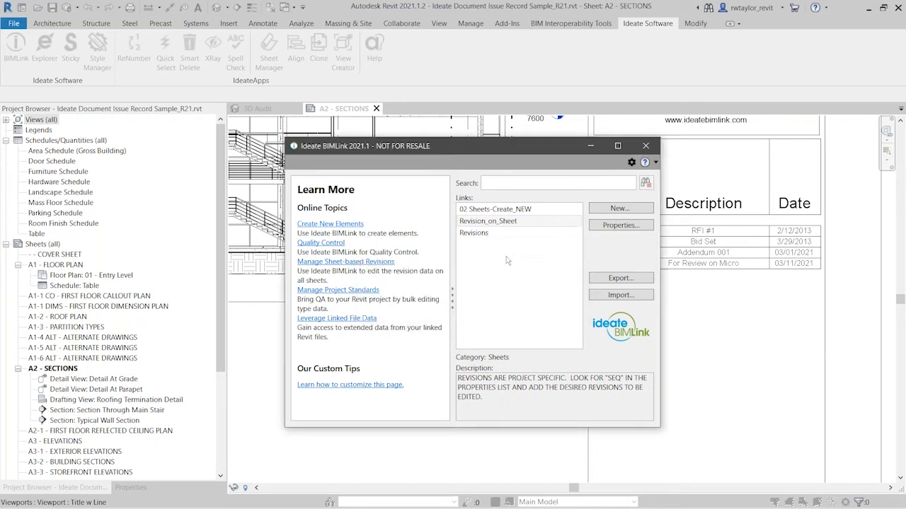
# Step: Export the Revisions link to Ideate DIR Template_v9.xlsm, overwriting its existing Revisions worksheet, and open the workbook in Excel
pyautogui.click(475, 236)
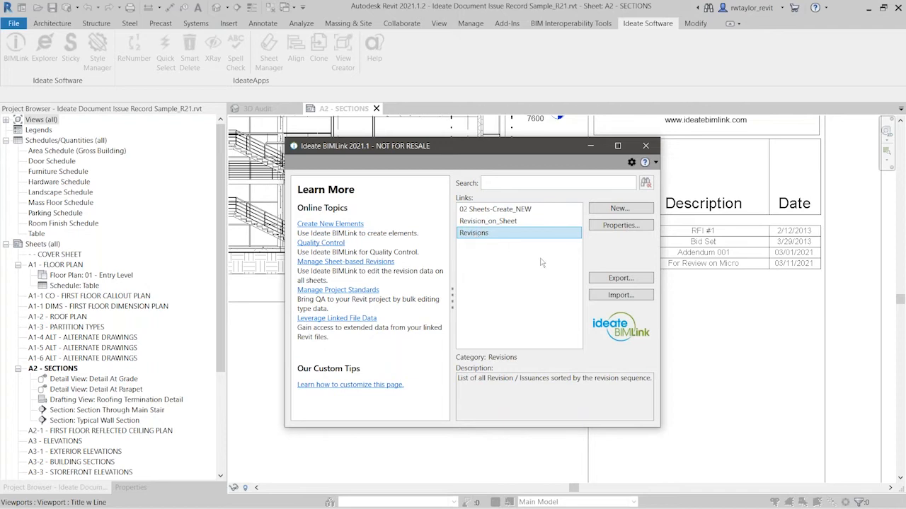
pyautogui.click(603, 280)
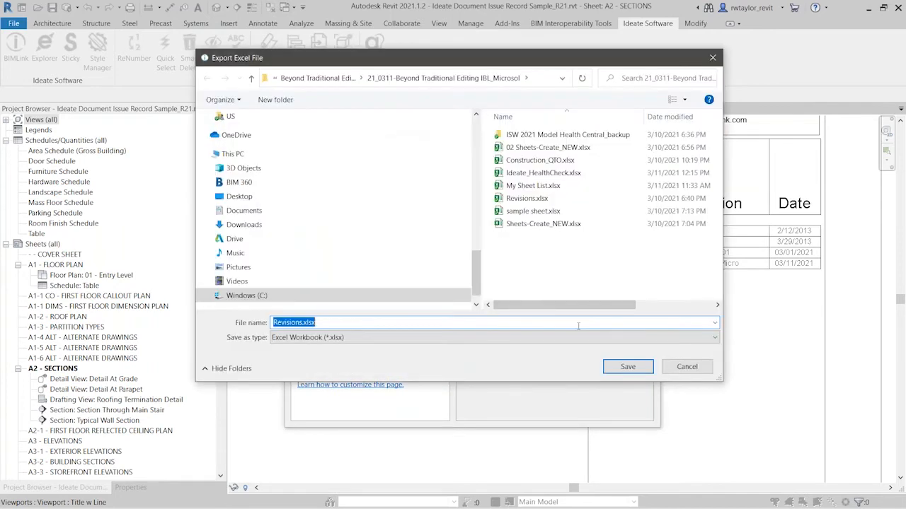
pyautogui.click(713, 339)
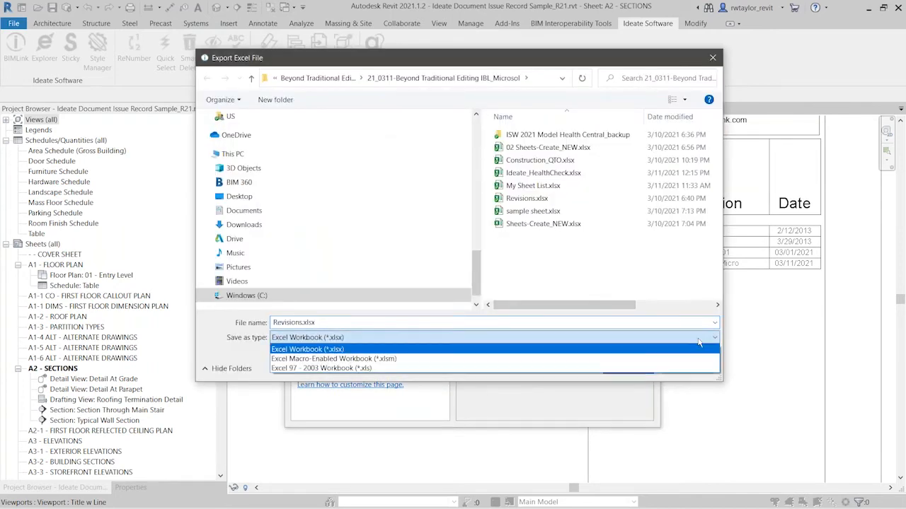
pyautogui.click(515, 359)
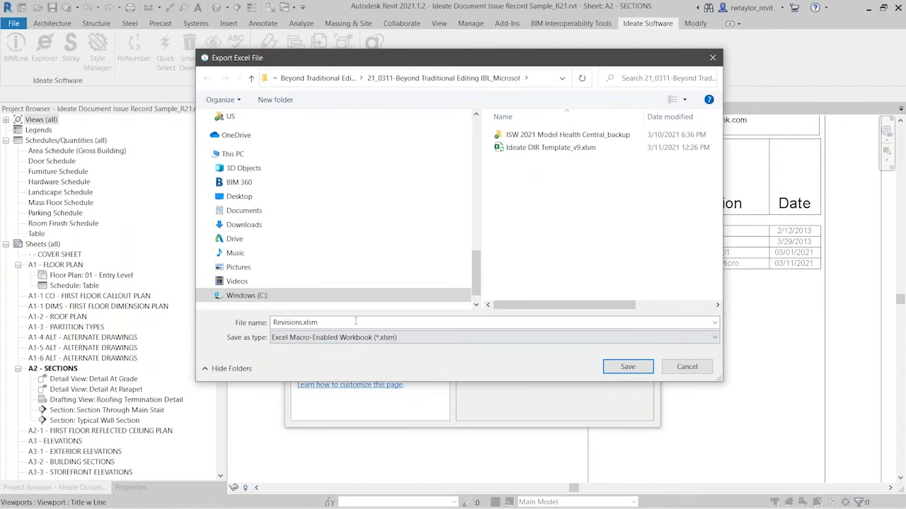
pyautogui.click(523, 148)
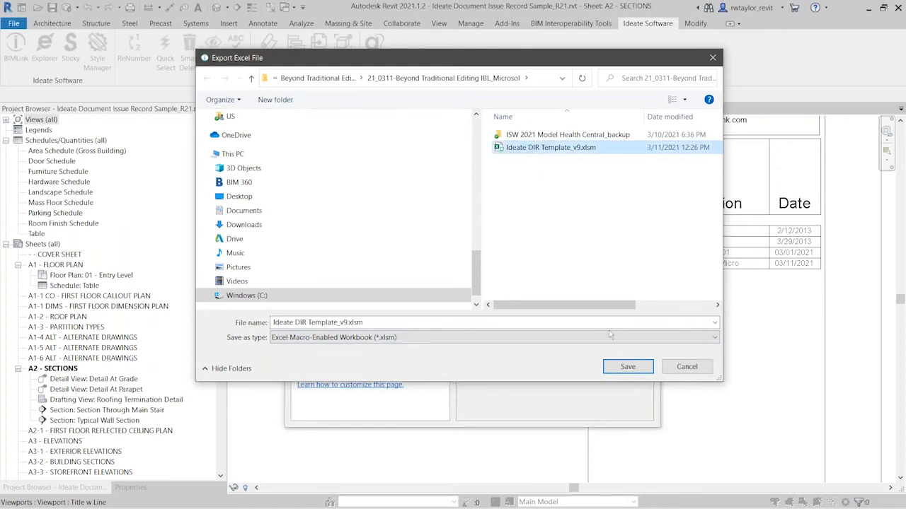
pyautogui.click(627, 367)
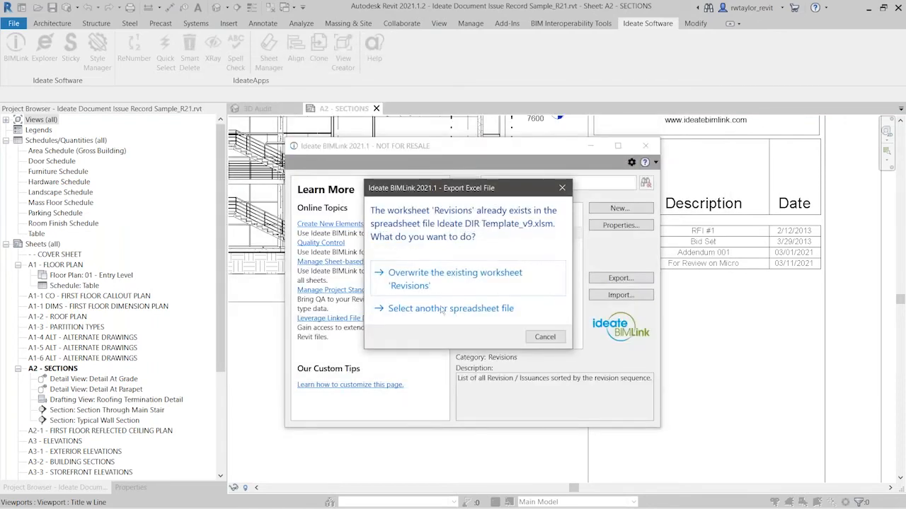
pyautogui.click(442, 279)
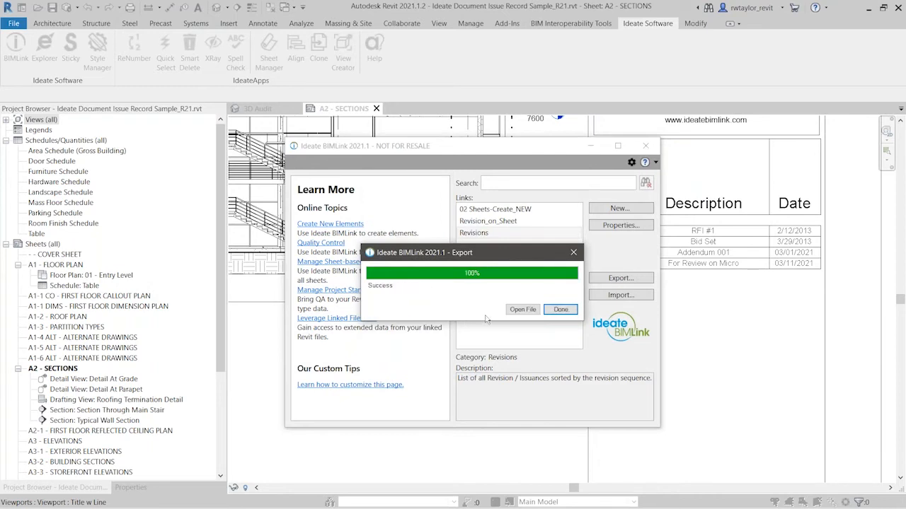
pyautogui.click(521, 310)
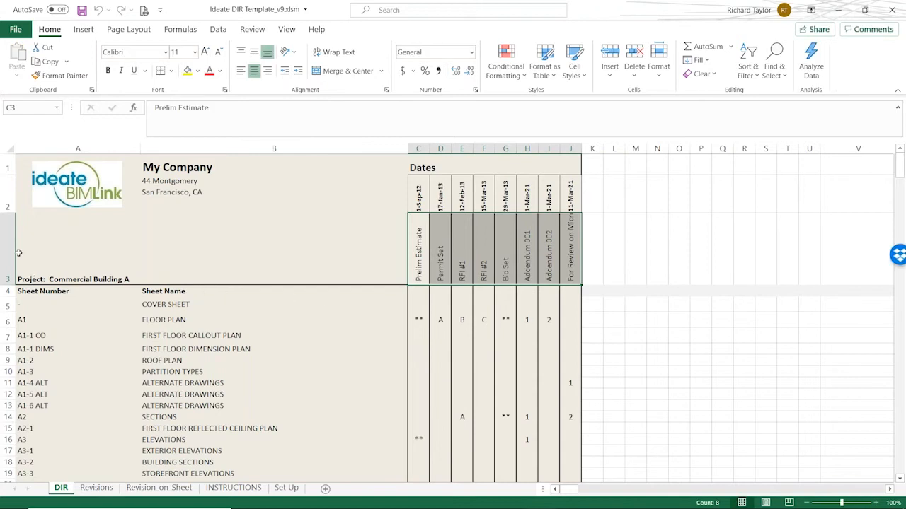
# Step: Heighten row 3 of the DIR sheet to fit the revision descriptions and check the For Review on Micro entries for A1-4 ALT and A2
pyautogui.moveTo(6, 285); pyautogui.dragTo(6, 301)
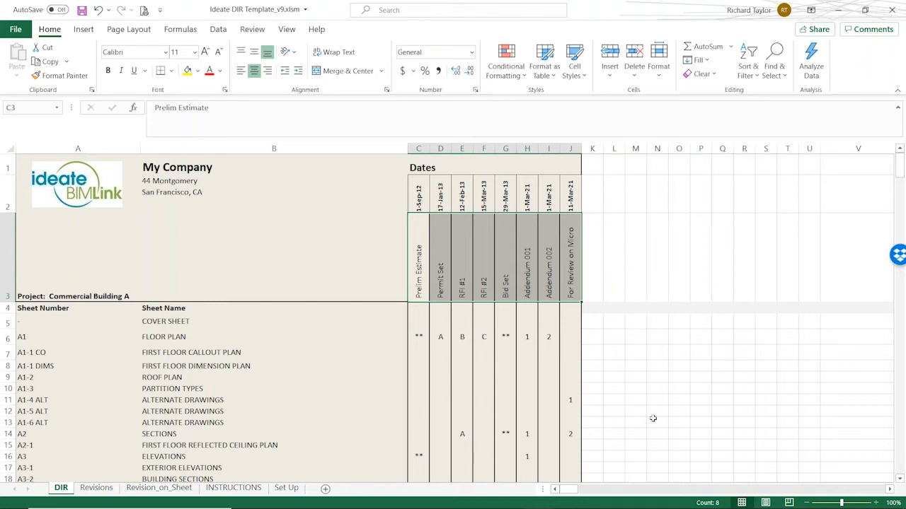
pyautogui.click(571, 402)
pyautogui.write('1')
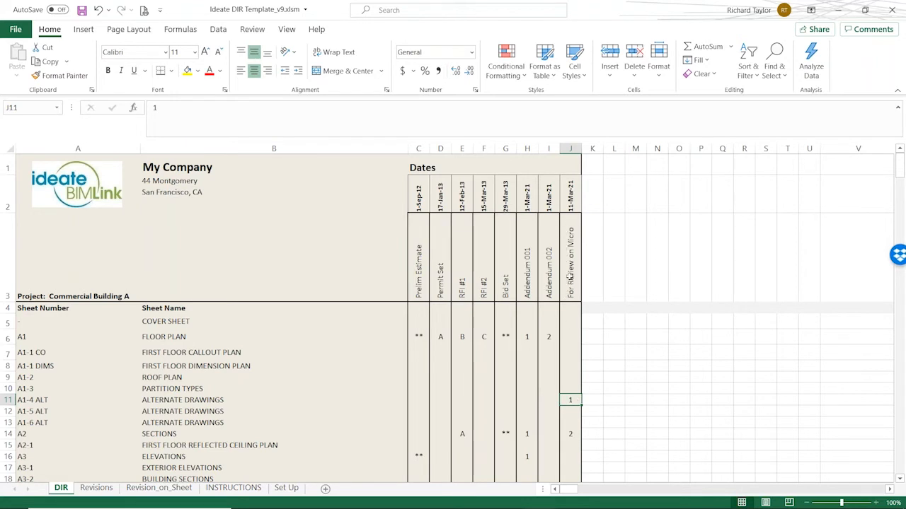
pyautogui.click(569, 435)
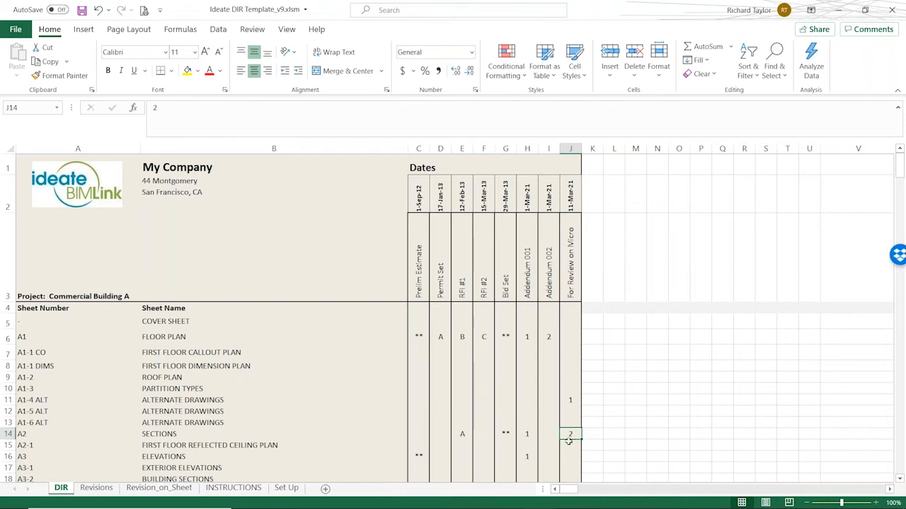
# Step: Review the INSTRUCTIONS, Set Up and Revision_on_Sheet worksheets for the template's numbering settings, usage notes and exported revision data
pyautogui.hotkey('ctrl', 'c')
pyautogui.click(503, 434)
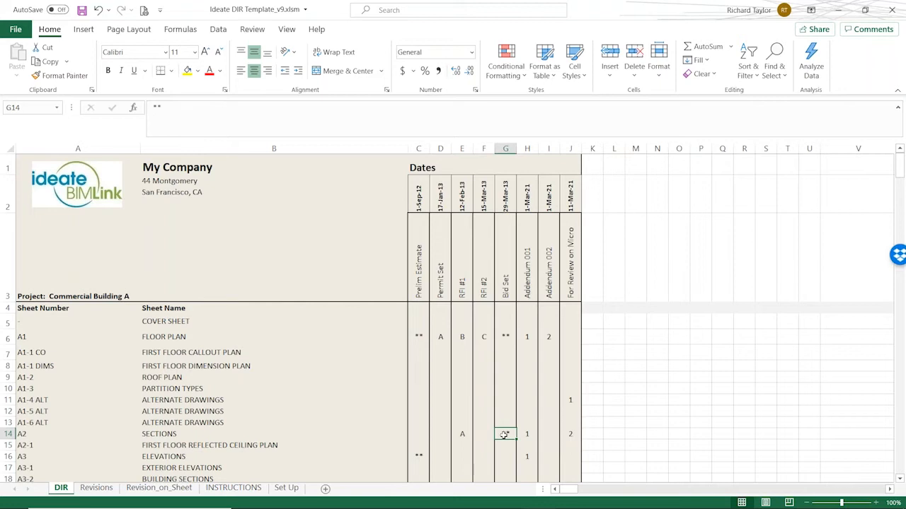
pyautogui.click(232, 491)
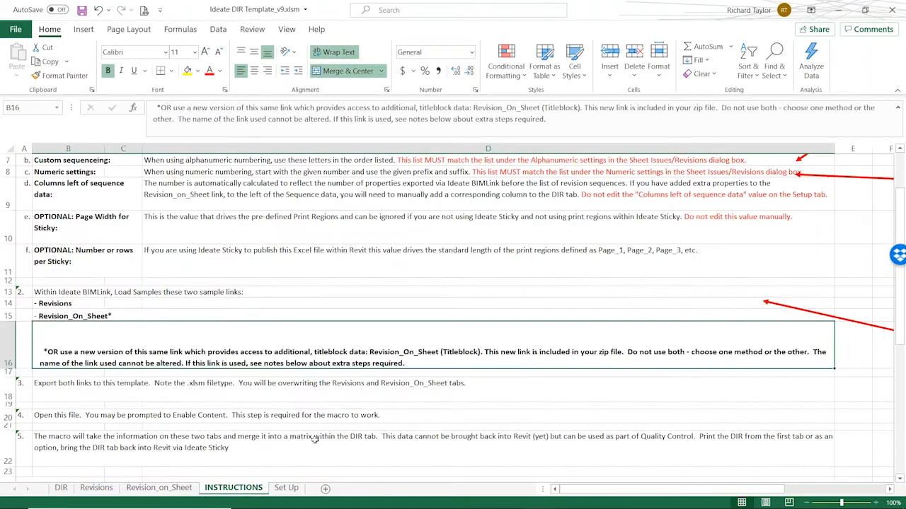
pyautogui.click(286, 489)
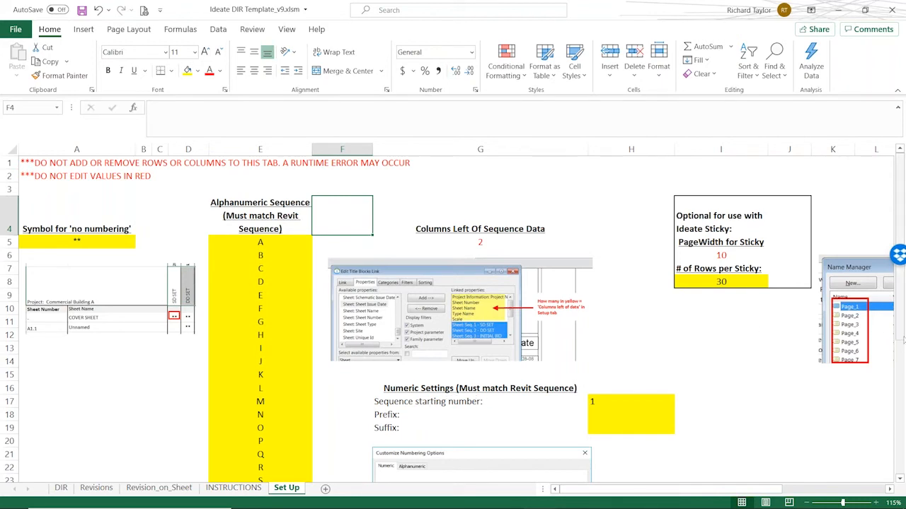
pyautogui.moveTo(900, 335); pyautogui.dragTo(885, 311)
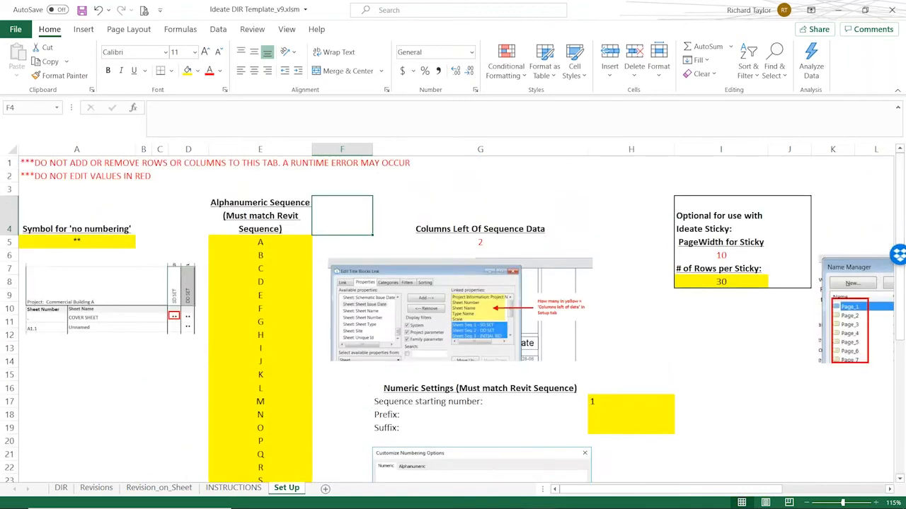
pyautogui.click(247, 488)
pyautogui.moveTo(899, 338); pyautogui.dragTo(899, 327)
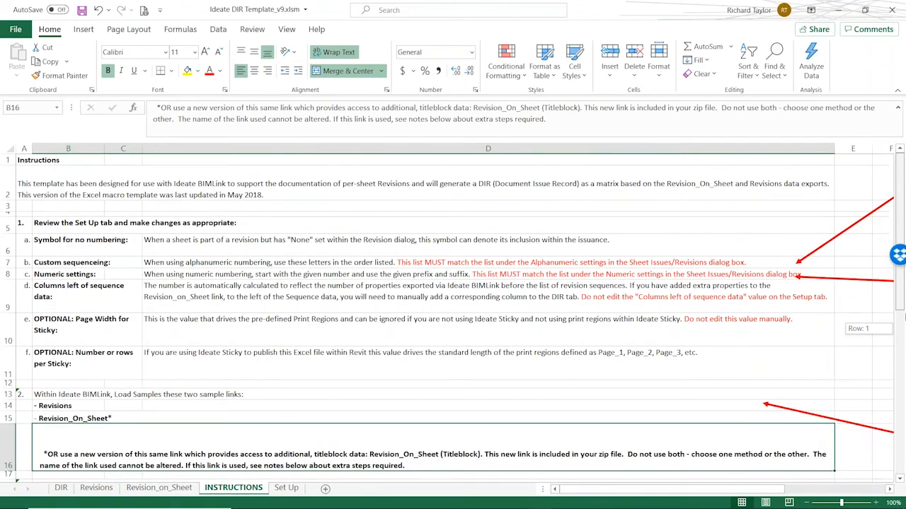
pyautogui.scroll(-5, 238, 435)
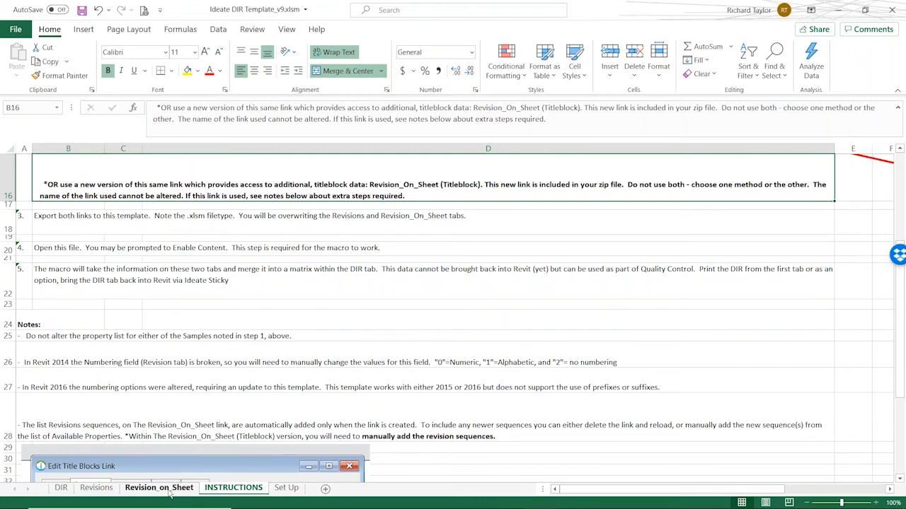
pyautogui.click(165, 490)
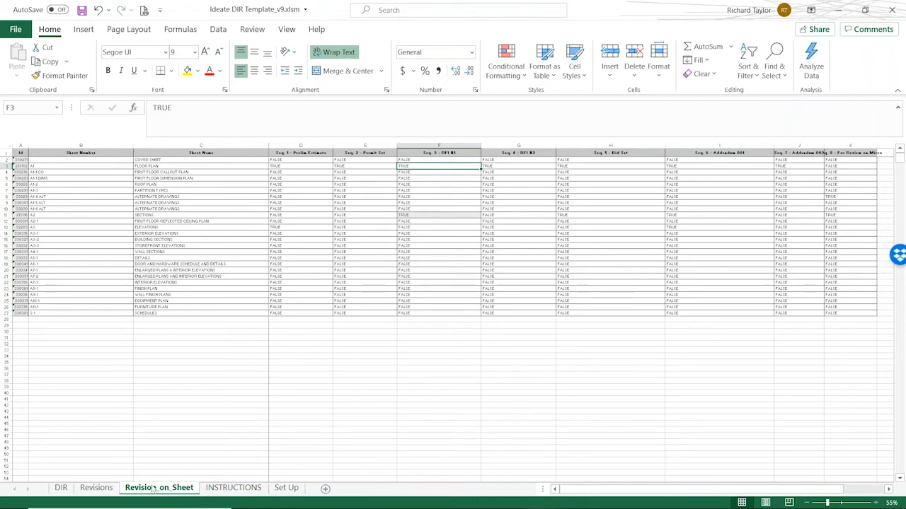
# Step: Enter New in the Id column of the first empty row on the Revisions worksheet, cell A10
pyautogui.click(105, 493)
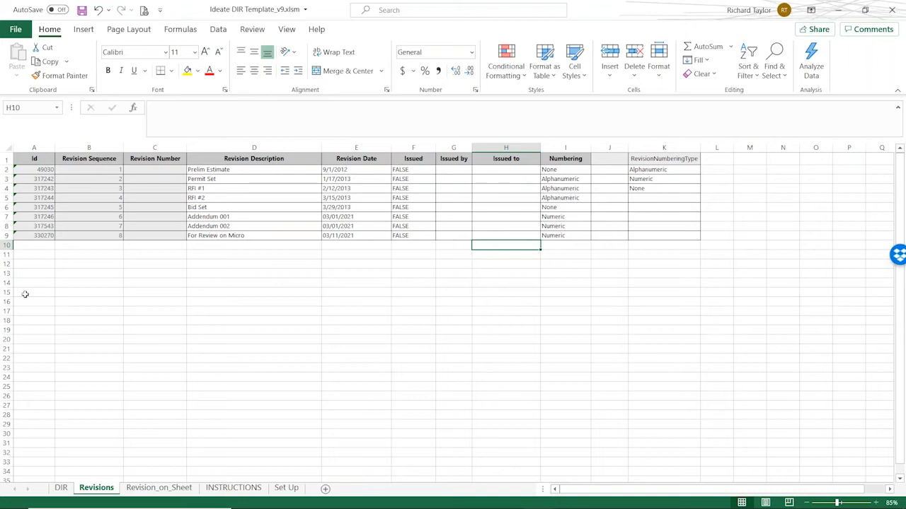
pyautogui.click(29, 245)
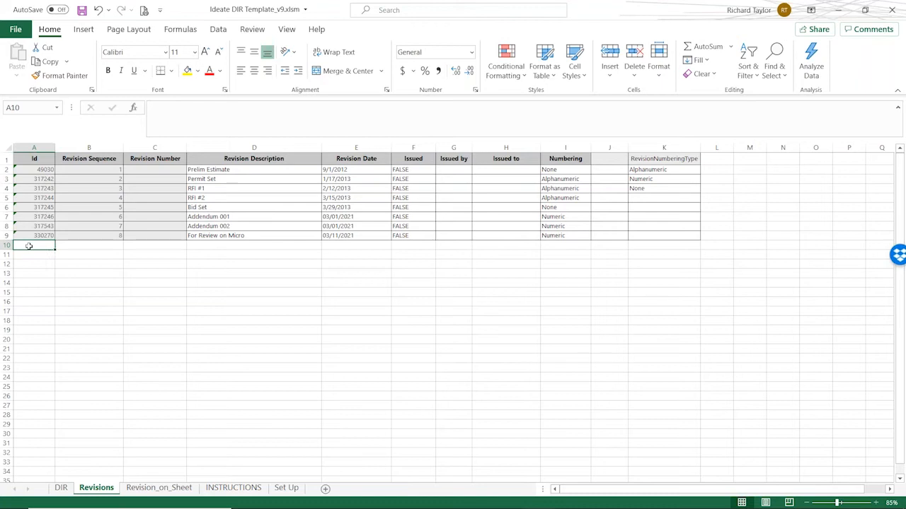
pyautogui.write('New')
pyautogui.press('Return')
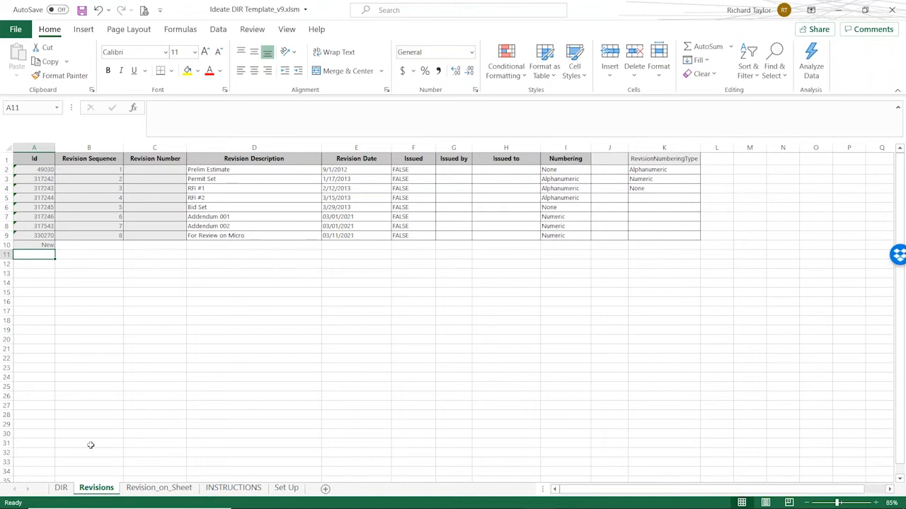
# Step: Apply thick outside borders to the whole issue record table on the DIR worksheet, from the header through row 30
pyautogui.click(61, 488)
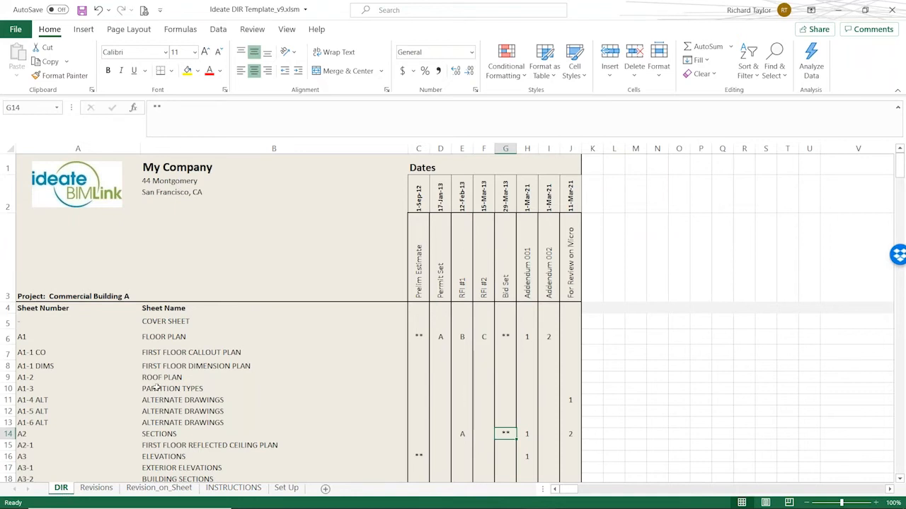
pyautogui.moveTo(901, 181); pyautogui.dragTo(901, 189)
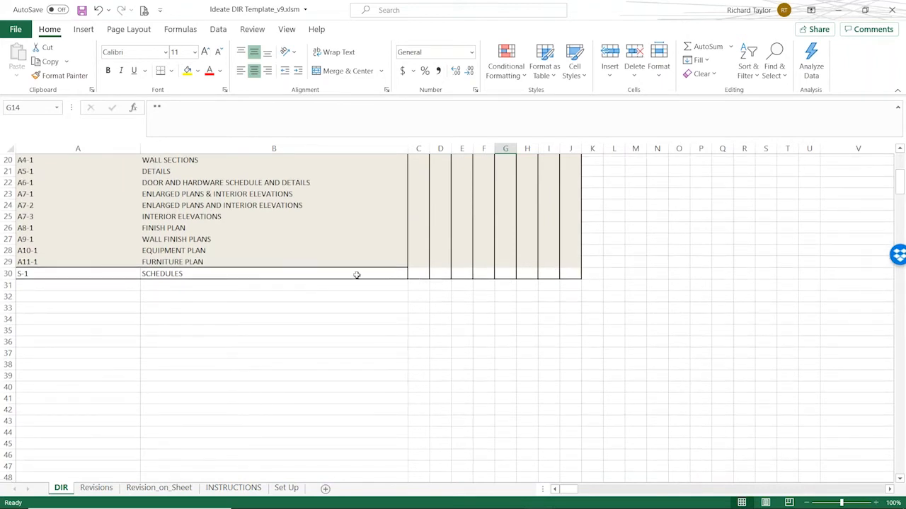
pyautogui.click(289, 273)
pyautogui.moveTo(566, 278); pyautogui.dragTo(19, 167)
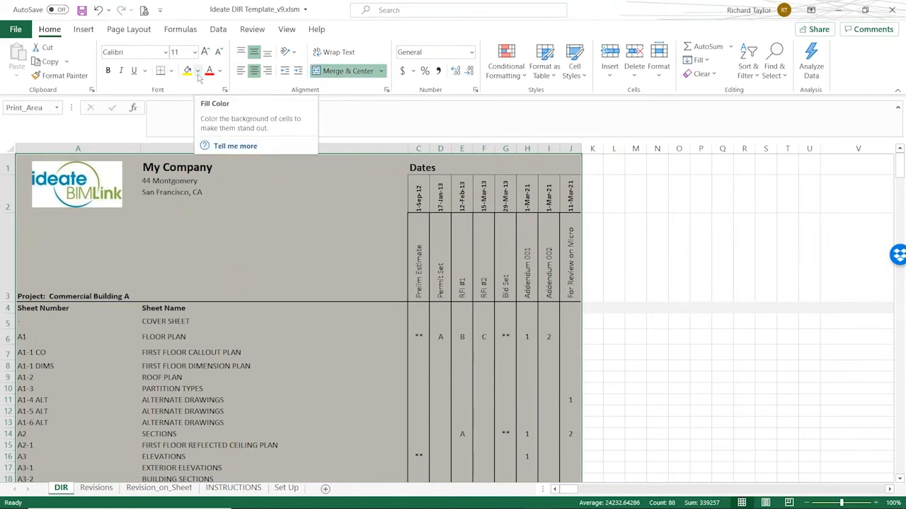
pyautogui.click(171, 71)
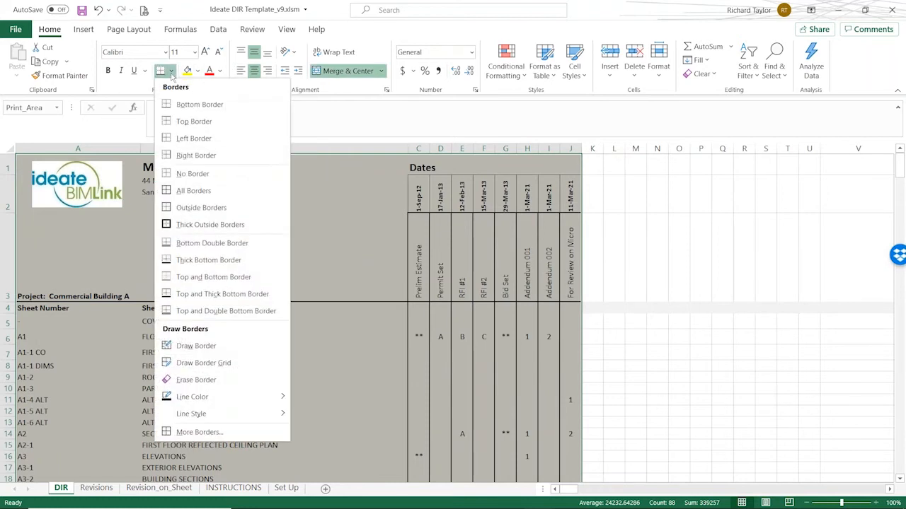
pyautogui.click(182, 225)
pyautogui.scroll(-5, 188, 234)
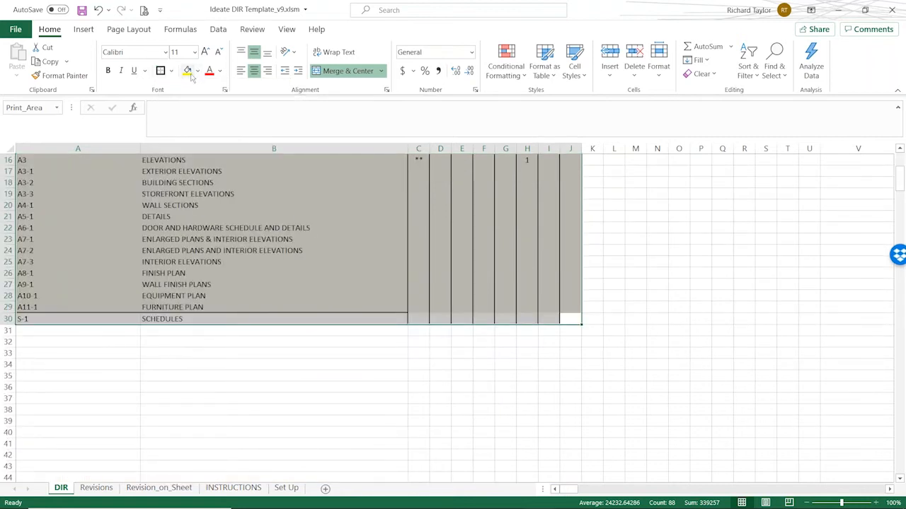
# Step: Fill the DIR table with the lightest green theme color
pyautogui.click(198, 71)
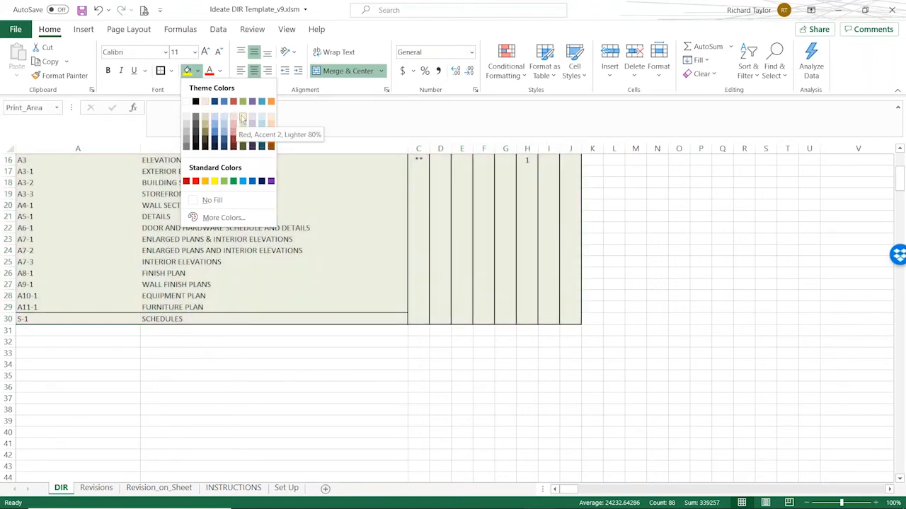
pyautogui.click(242, 117)
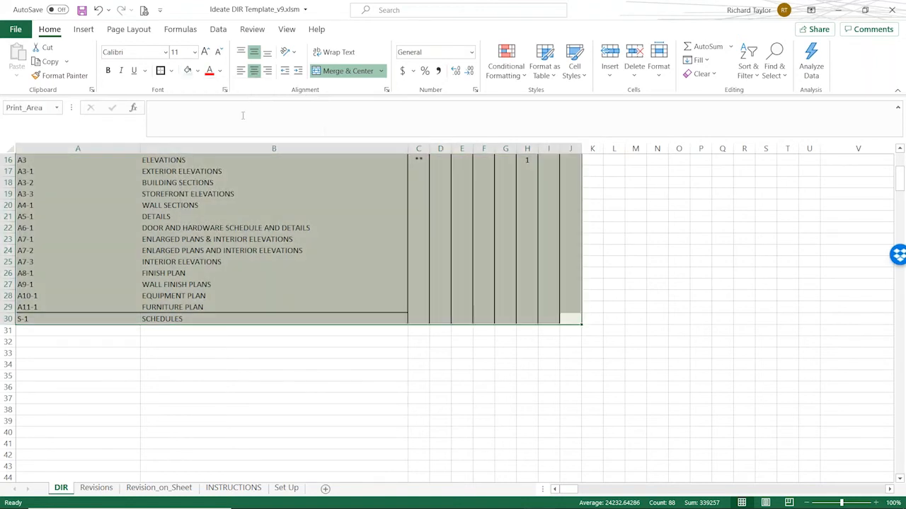
pyautogui.click(684, 275)
# Step: Apply a top border to the number and name cells of sheet S-1, A30:B30
pyautogui.click(340, 321)
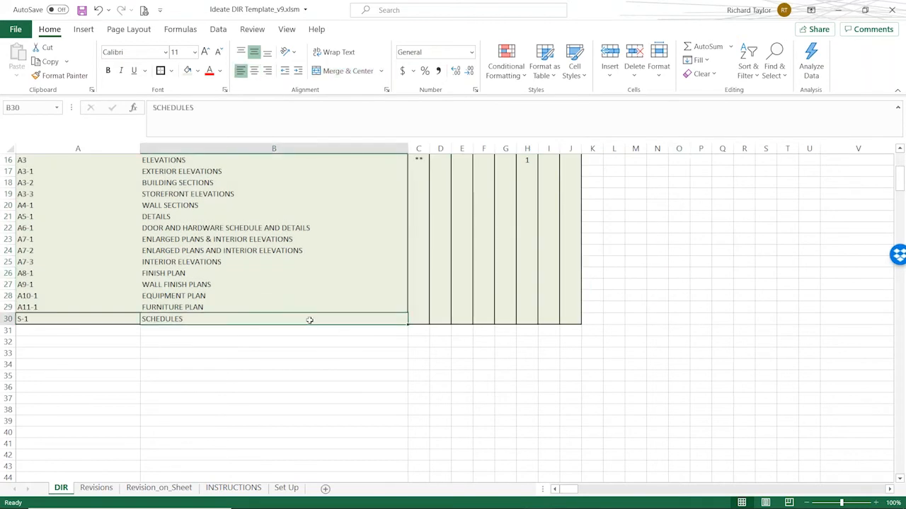
pyautogui.moveTo(130, 313); pyautogui.dragTo(129, 317)
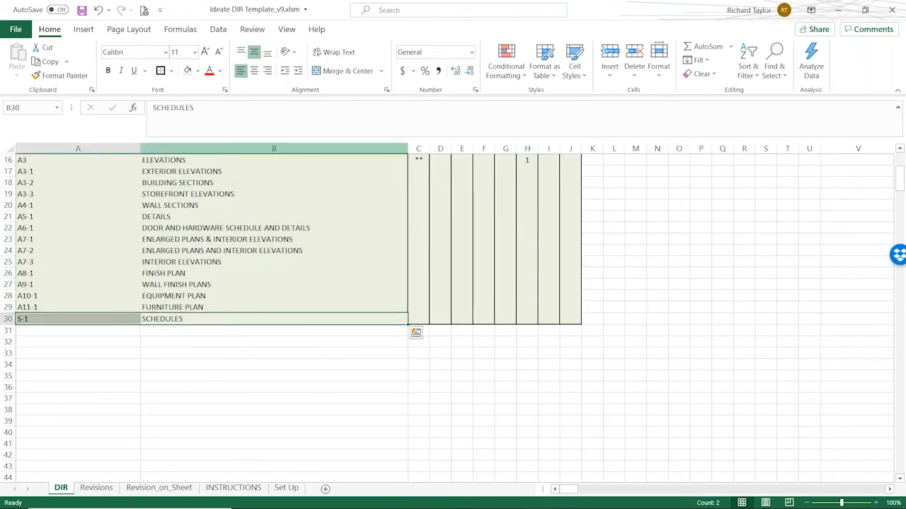
pyautogui.click(170, 71)
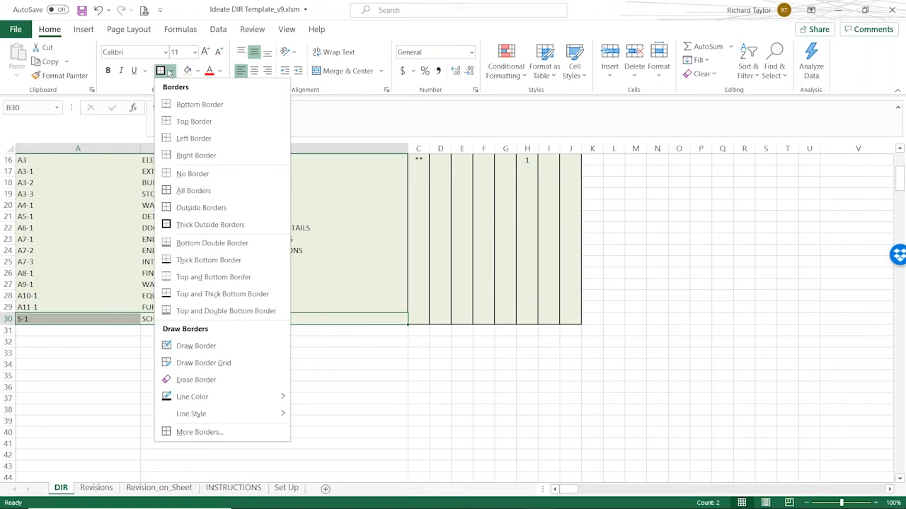
pyautogui.click(182, 123)
pyautogui.click(166, 375)
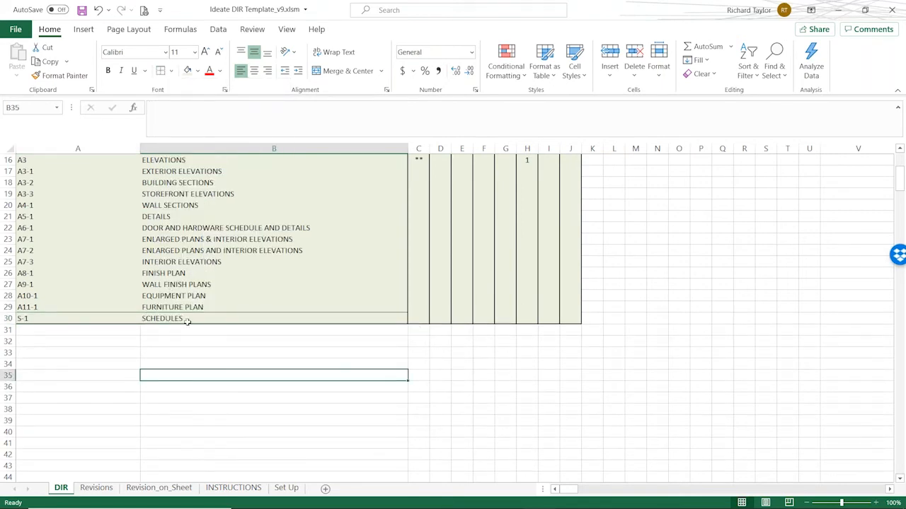
# Step: Remove all borders from the S-1 SCHEDULES cells A30:B30
pyautogui.moveTo(290, 322); pyautogui.dragTo(77, 327)
pyautogui.click(163, 378)
pyautogui.moveTo(236, 318); pyautogui.dragTo(78, 317)
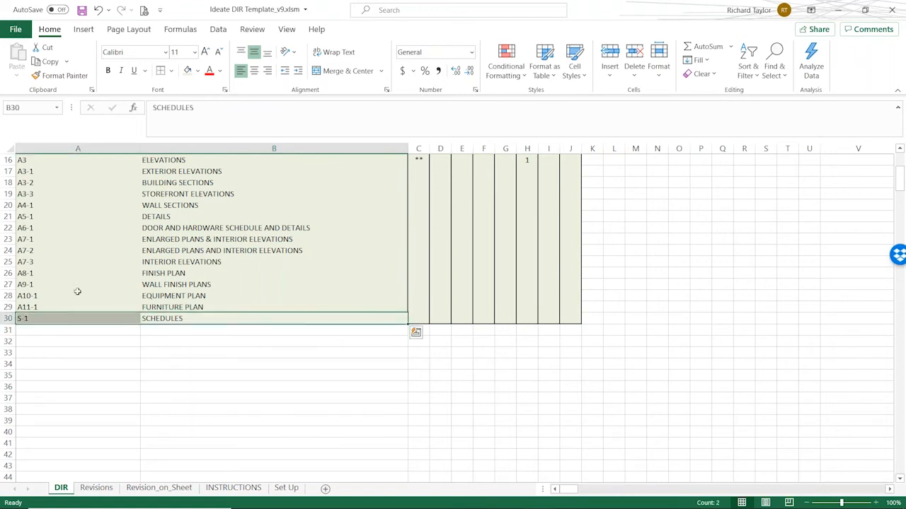
pyautogui.click(170, 71)
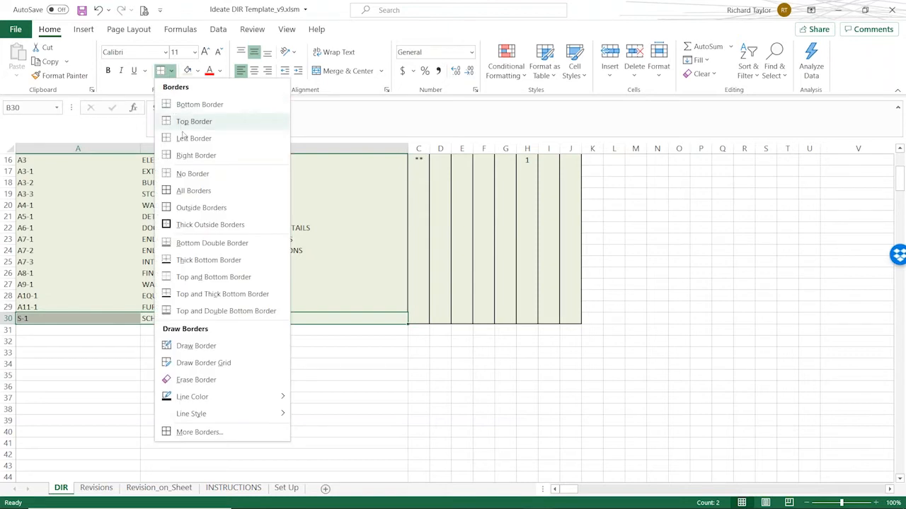
pyautogui.click(193, 174)
pyautogui.click(174, 395)
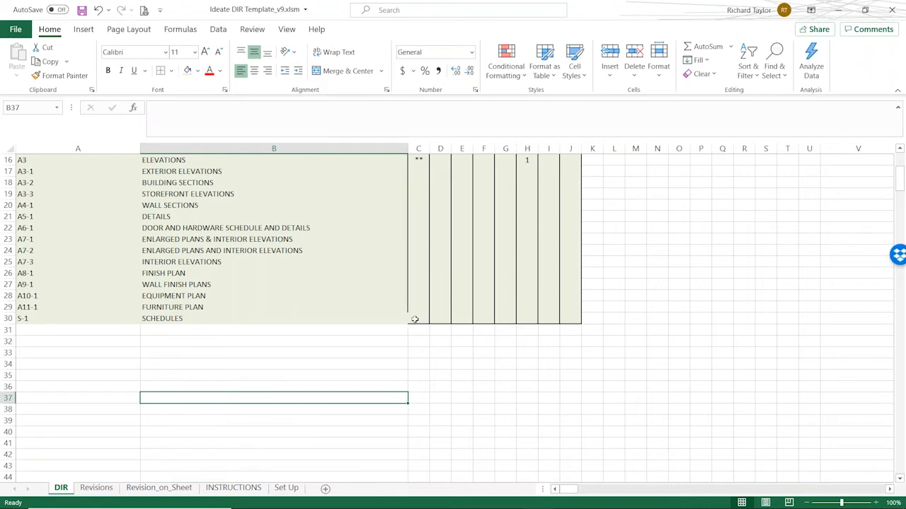
# Step: Reapply thick outside borders around the entire DIR table, including the S-1 row
pyautogui.moveTo(570, 319); pyautogui.dragTo(21, 172)
pyautogui.click(172, 71)
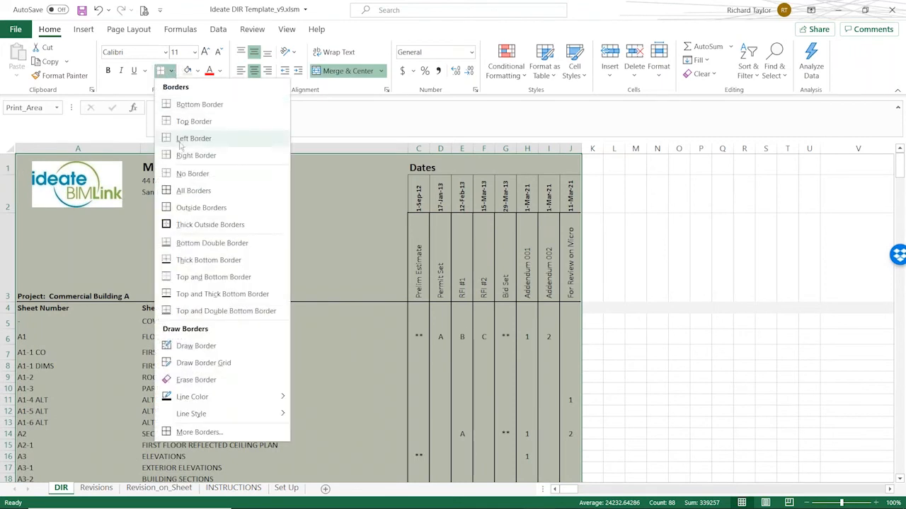
pyautogui.click(180, 225)
pyautogui.scroll(-5, 717, 288)
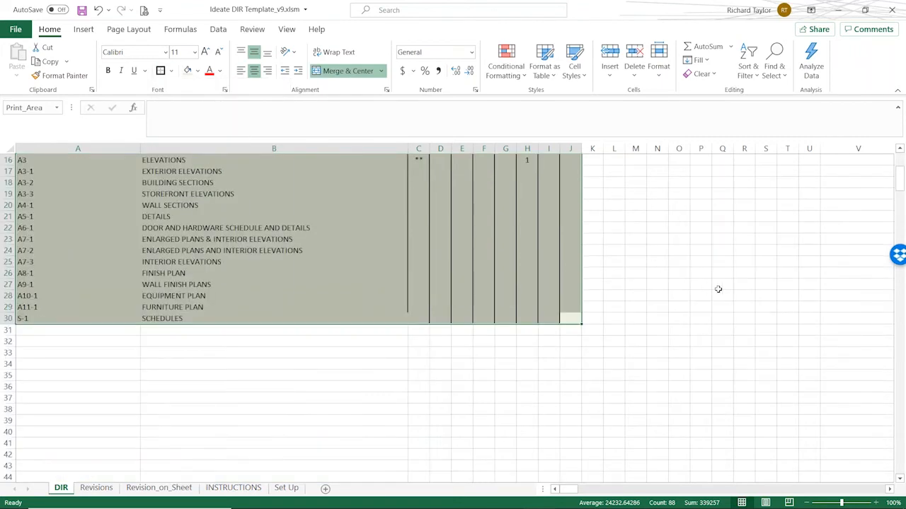
pyautogui.click(719, 285)
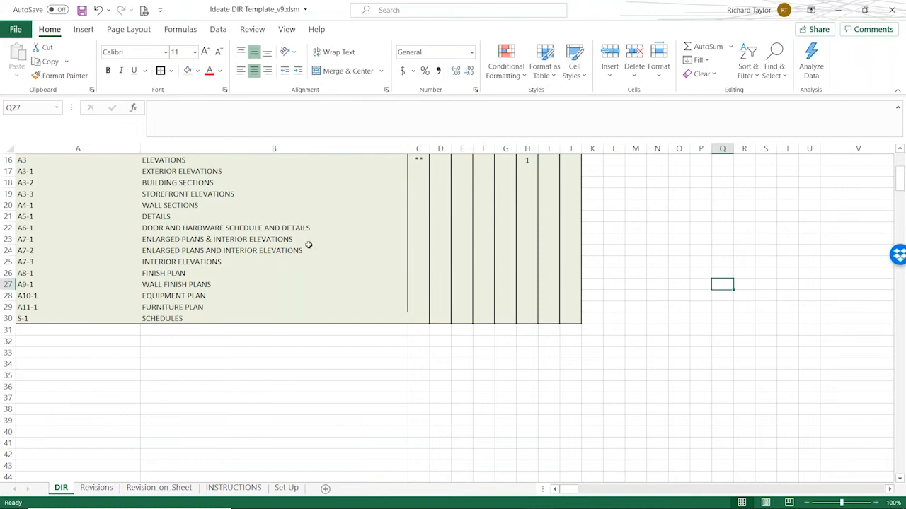
# Step: Select the named range bearing the account holder's first name on the DIR worksheet and save the workbook
pyautogui.moveTo(899, 178); pyautogui.dragTo(899, 164)
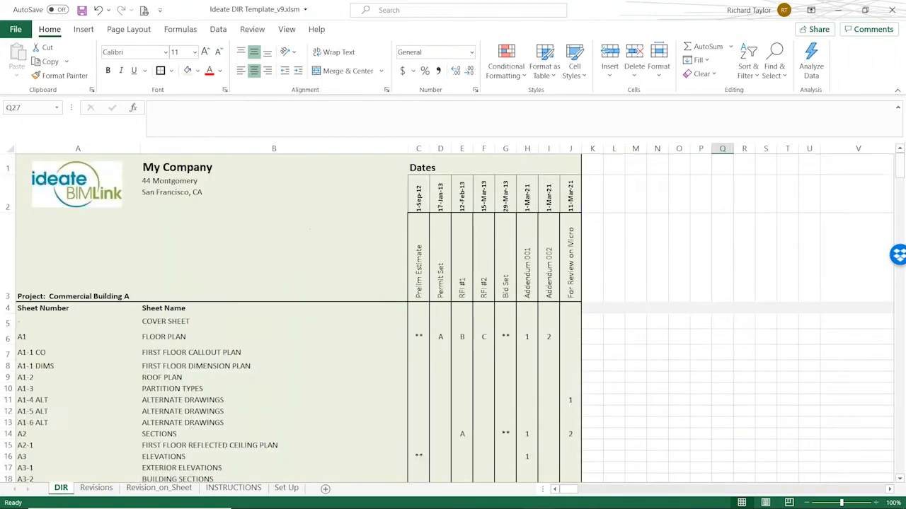
pyautogui.click(56, 109)
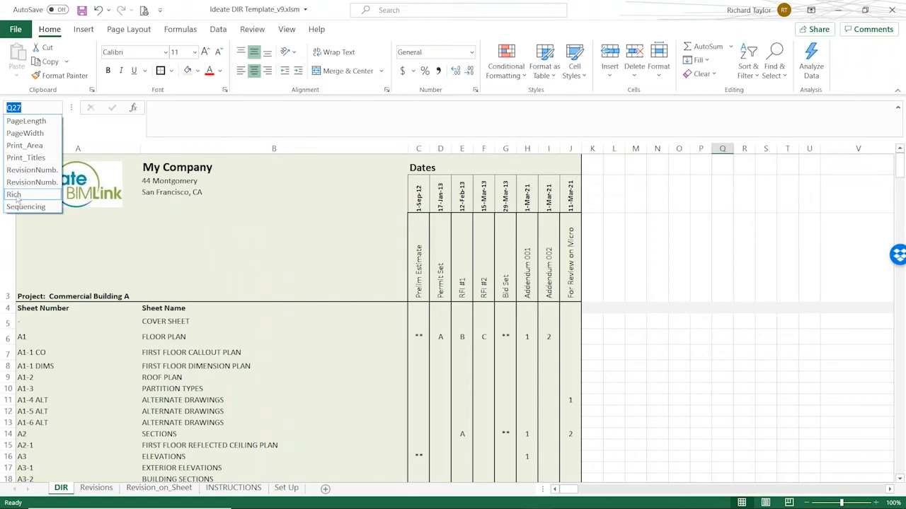
pyautogui.click(15, 194)
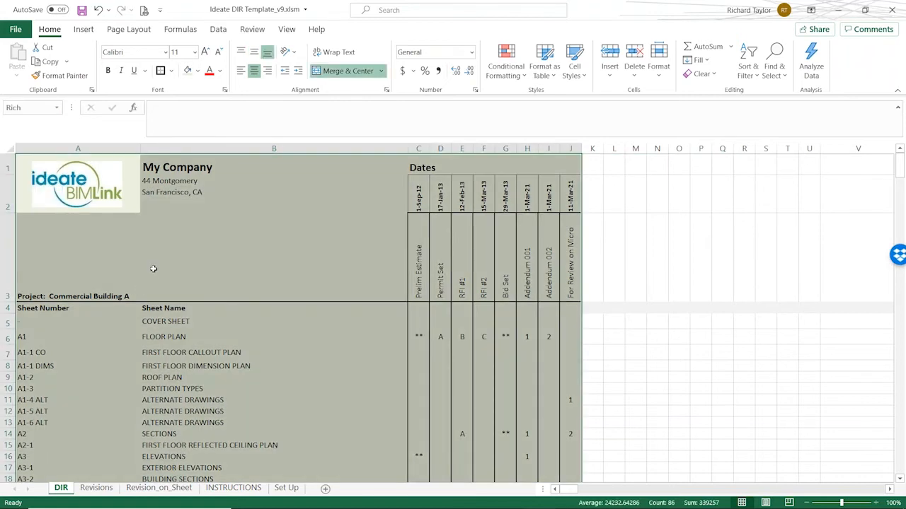
pyautogui.click(82, 10)
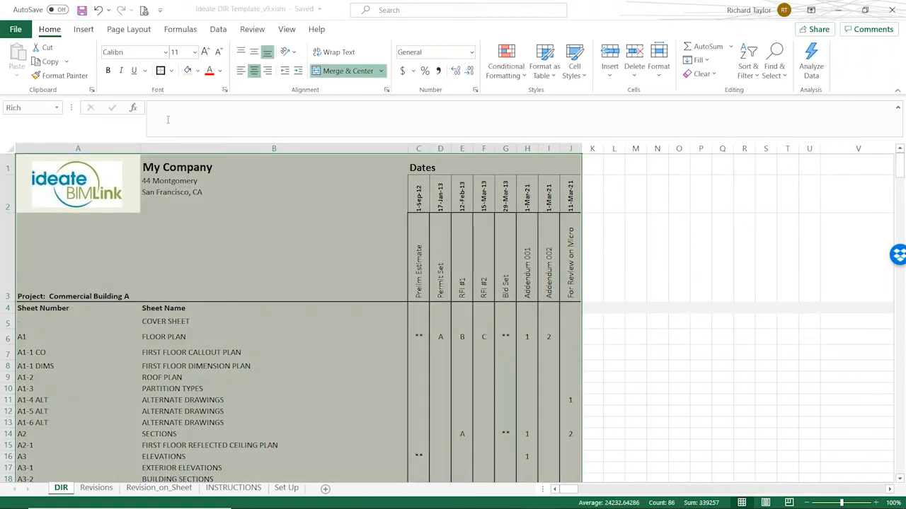
# Step: Switch to Revit, close Ideate BIMLink and open sheet S-1 - SCHEDULES
pyautogui.hotkey('alt', 'Tab')
pyautogui.hotkey('alt', 'Tab')
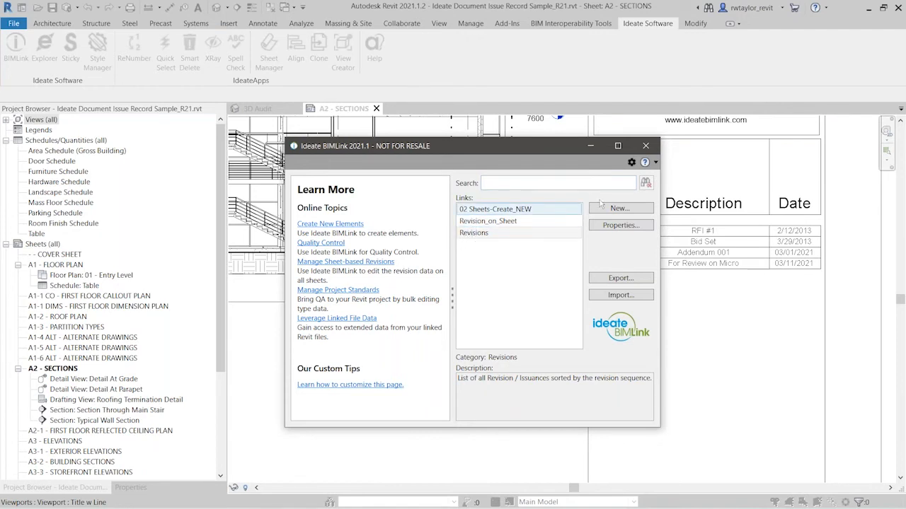
pyautogui.click(646, 146)
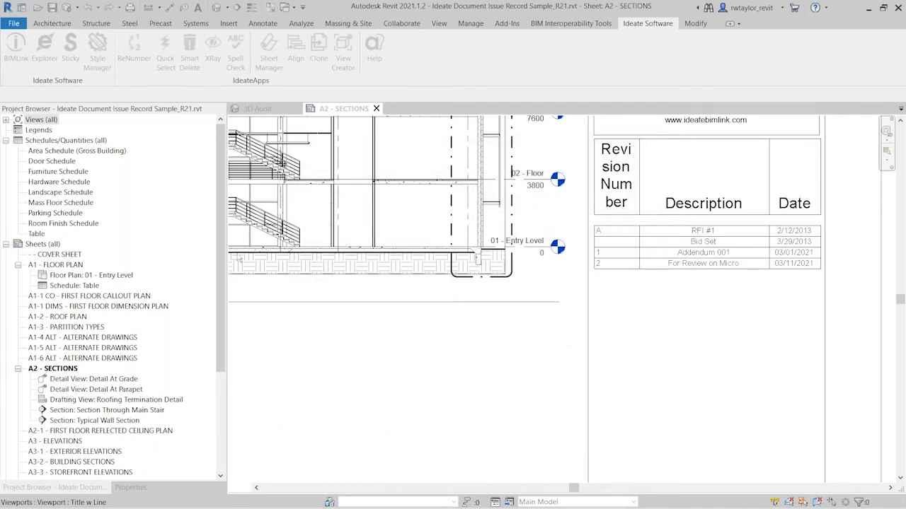
pyautogui.moveTo(217, 268); pyautogui.dragTo(182, 417)
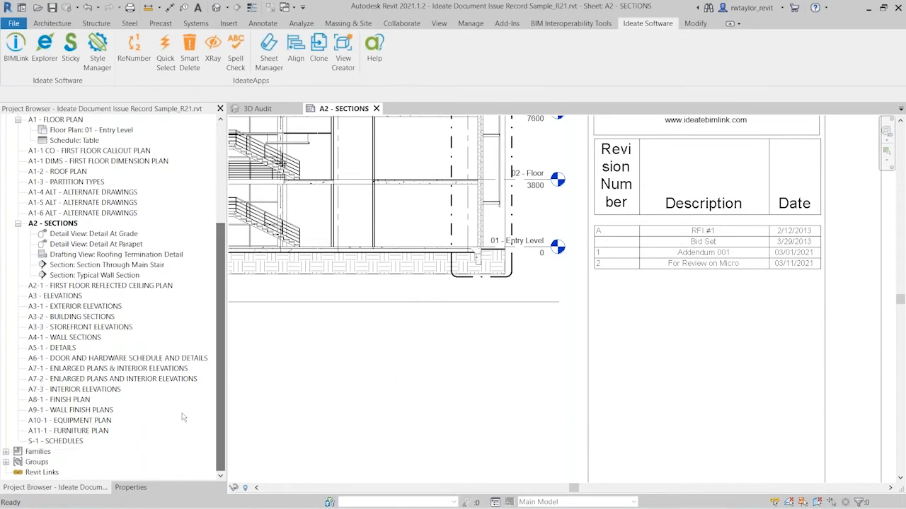
pyautogui.doubleClick(55, 441)
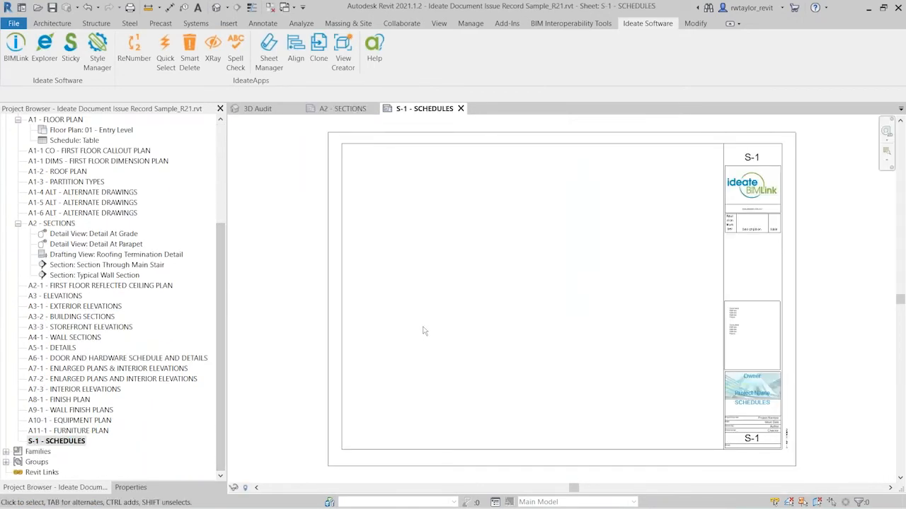
# Step: Start a new Excel schedule in Ideate Sticky and browse for its source workbook
pyautogui.click(71, 51)
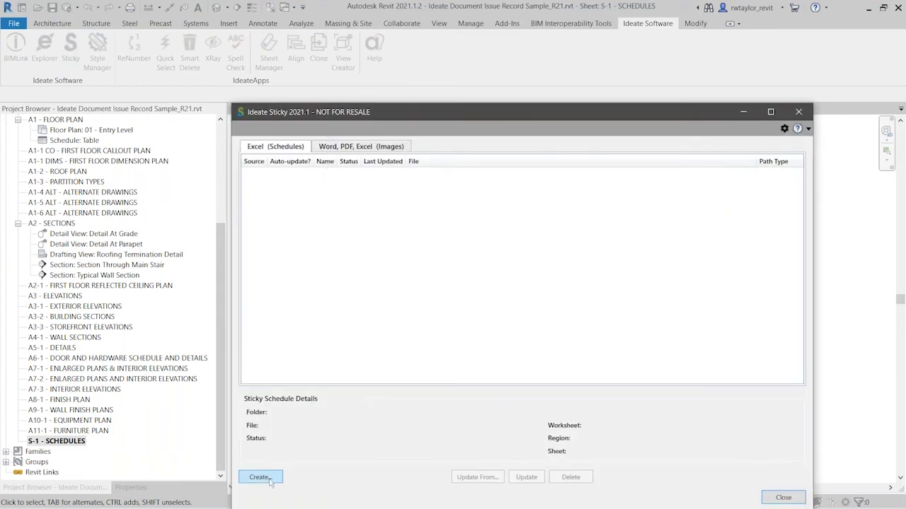
pyautogui.click(262, 477)
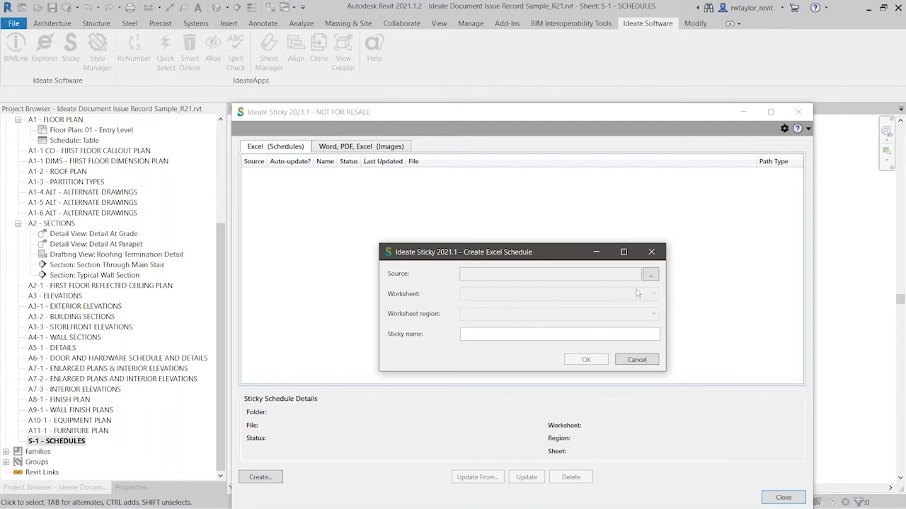
pyautogui.click(651, 275)
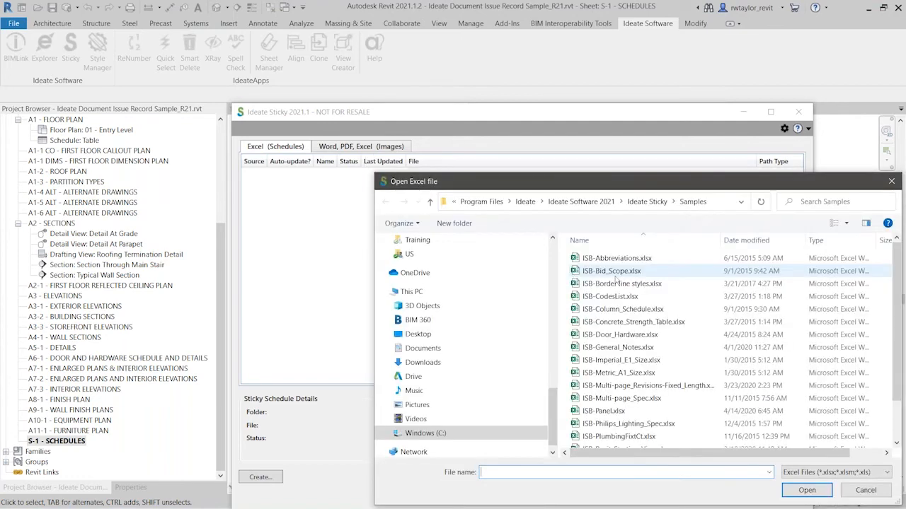
pyautogui.moveTo(581, 185); pyautogui.dragTo(511, 91)
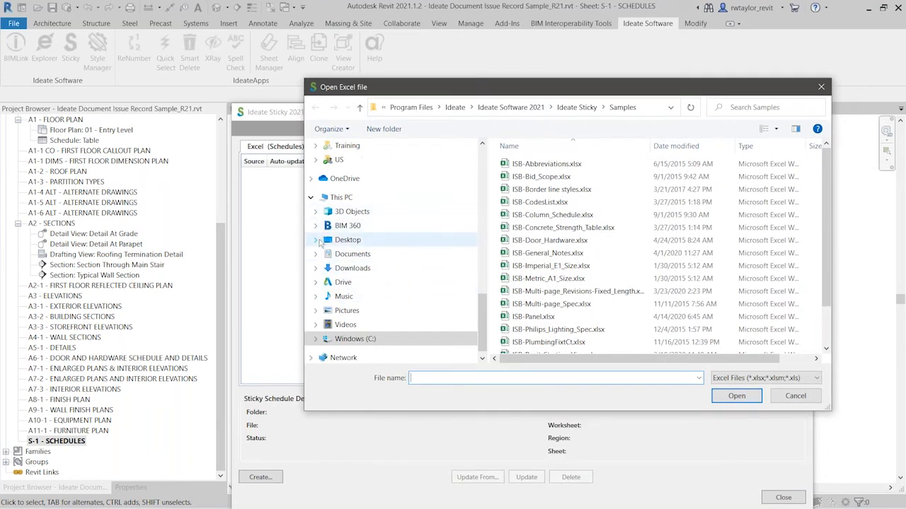
# Step: Load Ideate DIR Template_v9.xlsm as the source, from the 21_0311 Beyond Traditional Editing folder within ISW Technical Sales' Online Training Classes
pyautogui.click(311, 198)
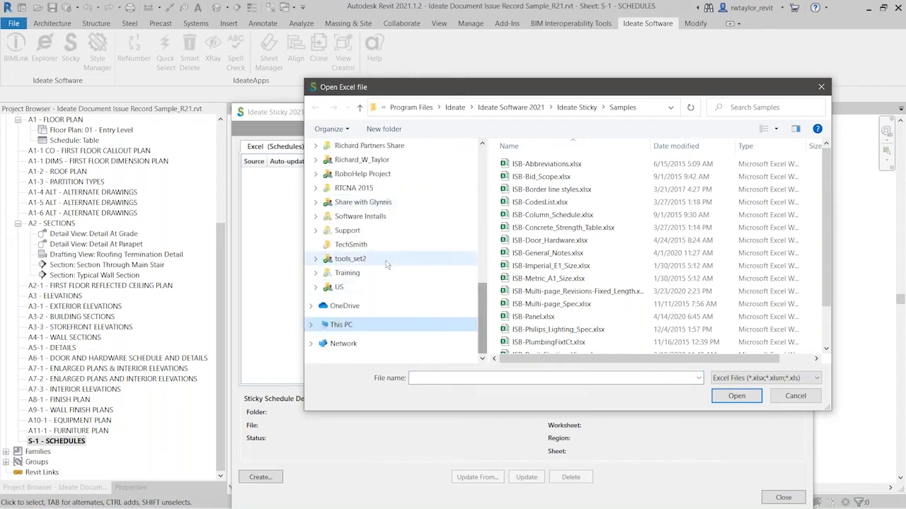
pyautogui.scroll(2, 488, 278)
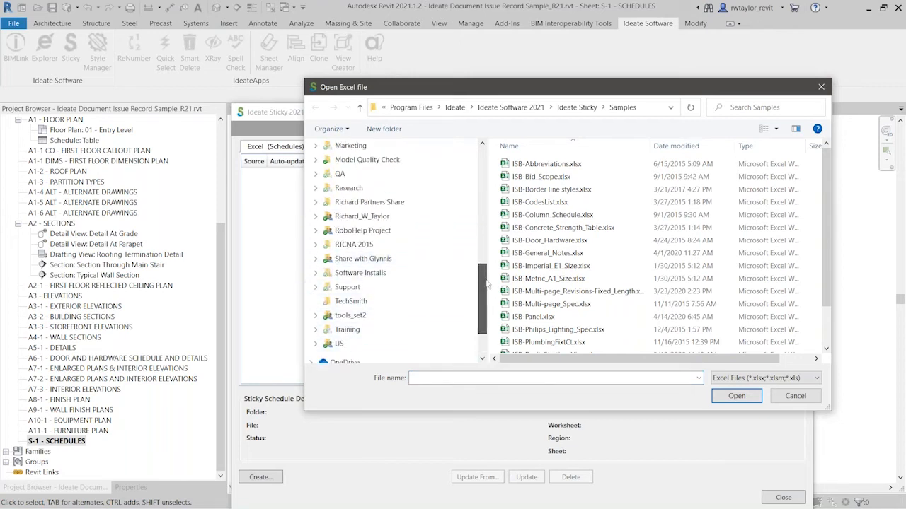
pyautogui.scroll(2, 488, 275)
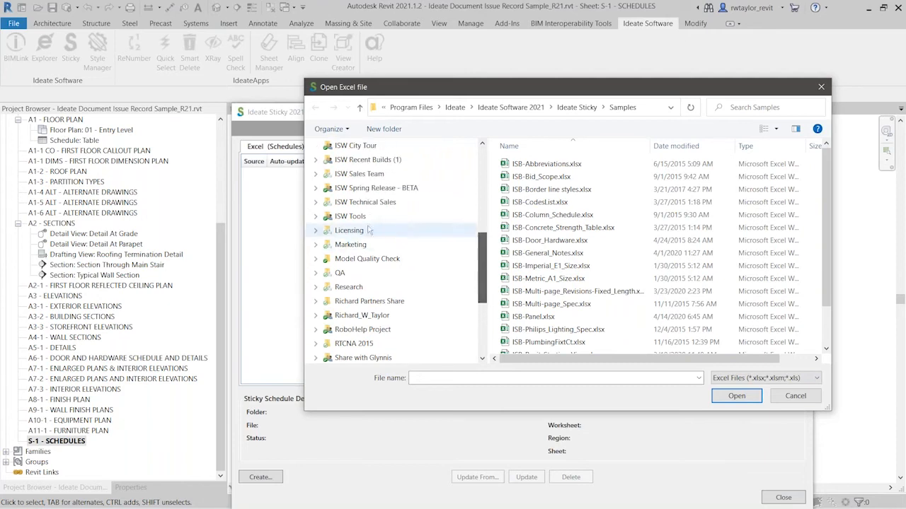
pyautogui.click(318, 202)
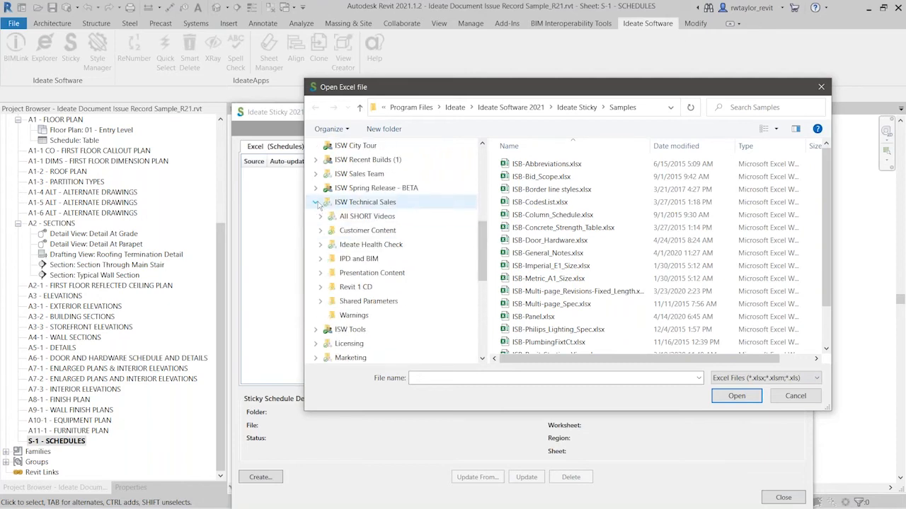
pyautogui.click(322, 274)
pyautogui.scroll(-3, 322, 279)
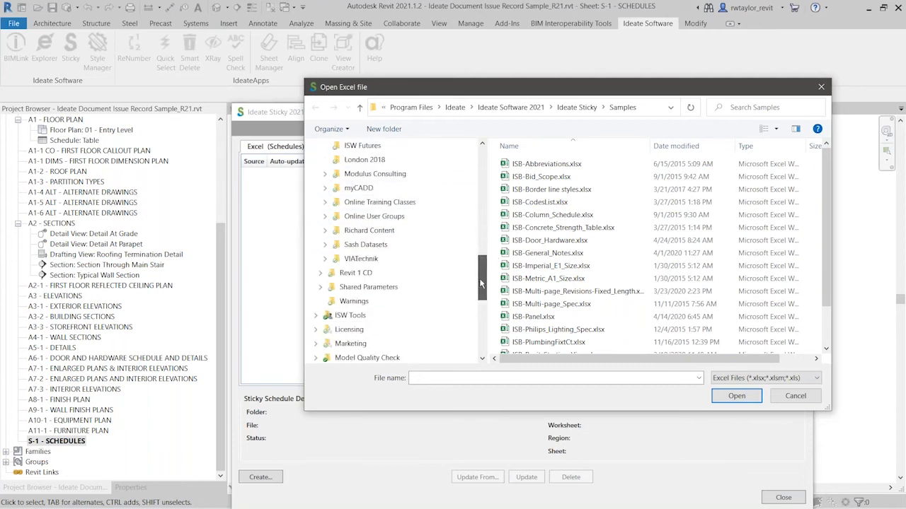
pyautogui.click(325, 203)
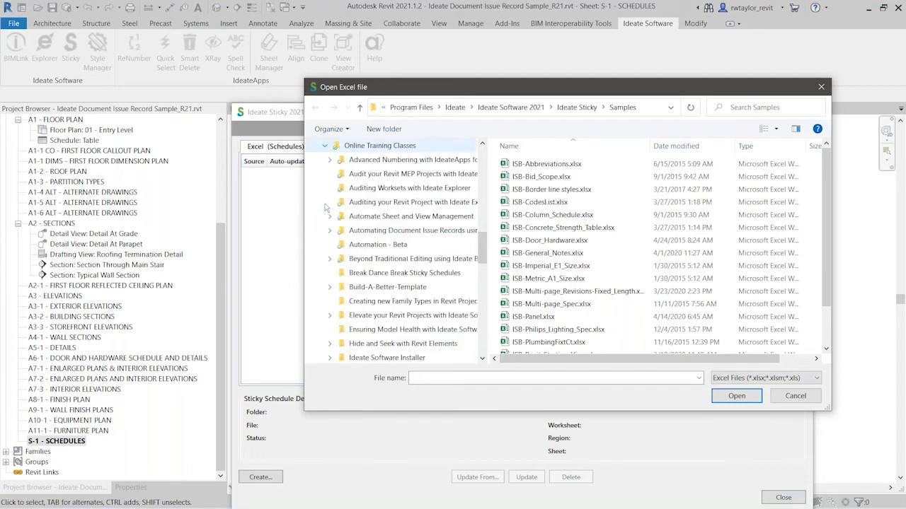
pyautogui.click(330, 259)
pyautogui.click(394, 316)
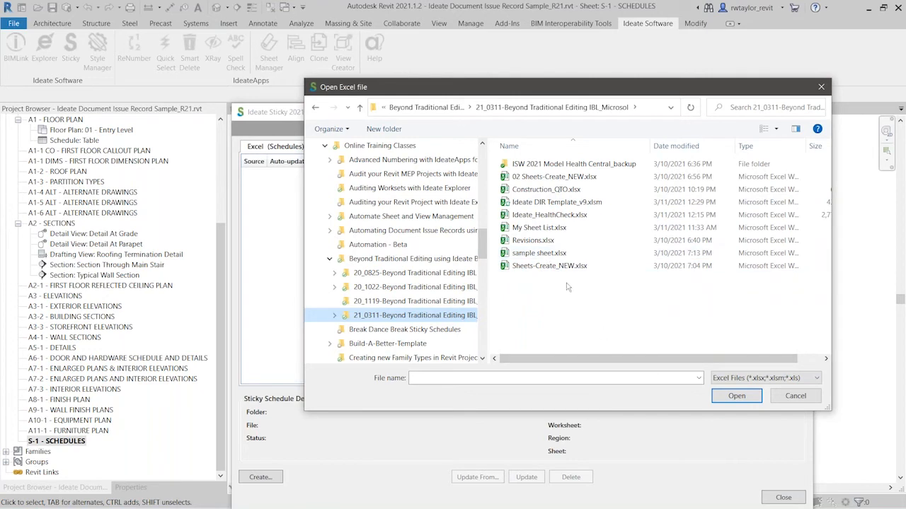
pyautogui.click(553, 203)
pyautogui.click(729, 397)
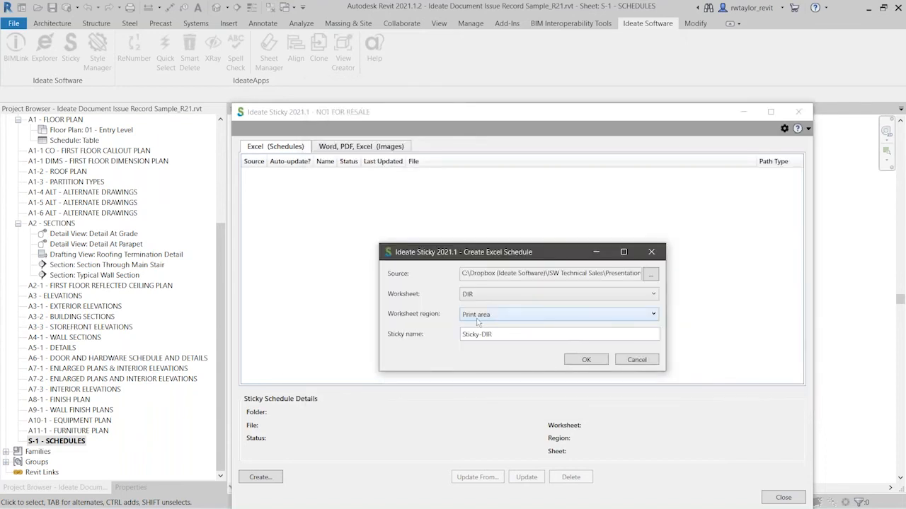
# Step: Create the schedule "Revision List" from the region bearing the account holder's first name and place it in sheet S-1's upper-left corner
pyautogui.click(488, 319)
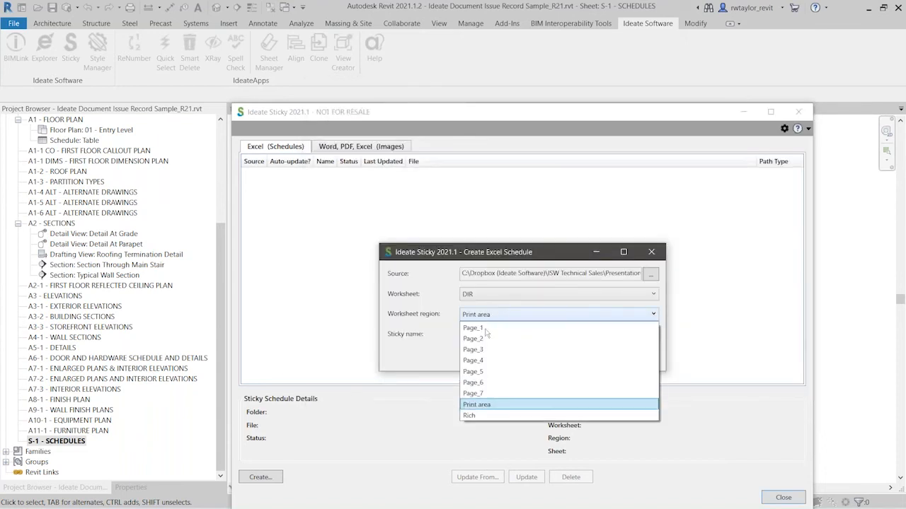
pyautogui.click(472, 417)
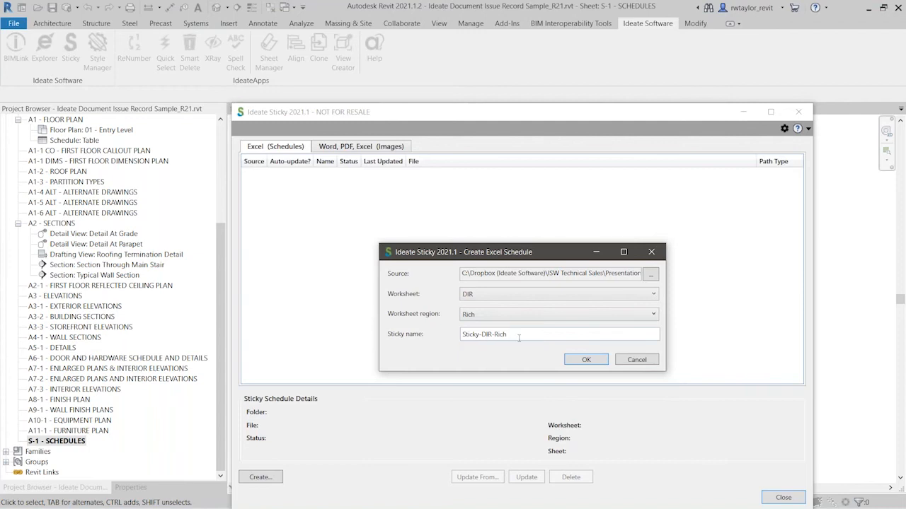
pyautogui.moveTo(519, 338); pyautogui.dragTo(447, 337)
pyautogui.write('Revision List')
pyautogui.click(577, 361)
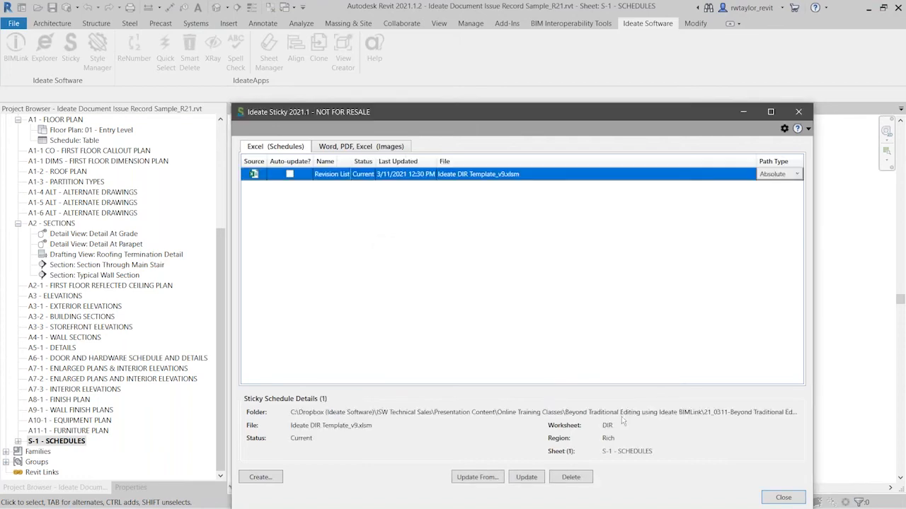
pyautogui.click(781, 498)
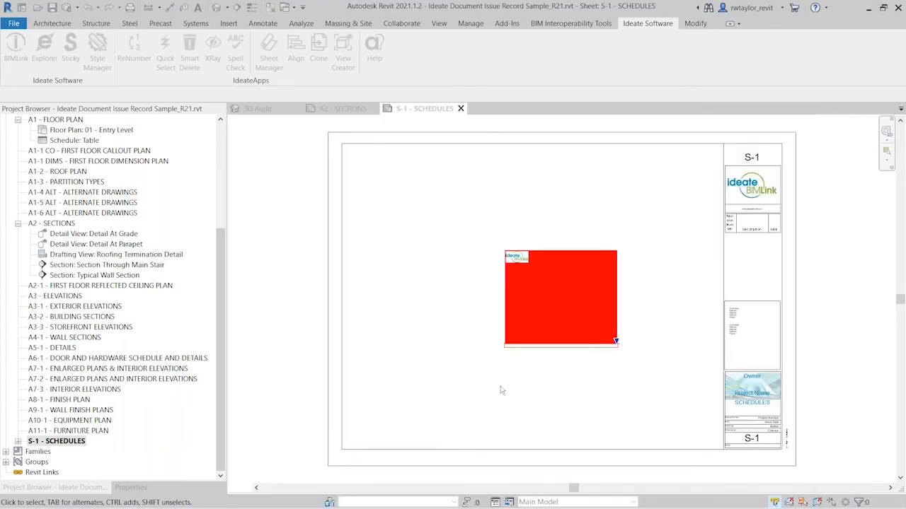
pyautogui.moveTo(508, 282); pyautogui.dragTo(368, 186)
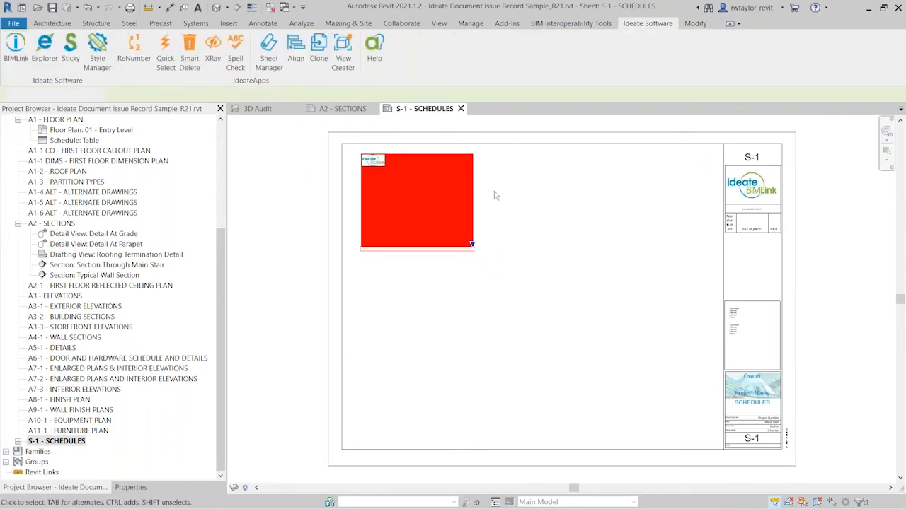
# Step: Examine the placed Revision List schedule's date columns, issue names and sheet rows down to its last row
pyautogui.scroll(2, 387, 184)
pyautogui.scroll(2, 389, 182)
pyautogui.moveTo(393, 182); pyautogui.dragTo(413, 309, button='middle')
pyautogui.click(733, 228)
pyautogui.scroll(4, 720, 238)
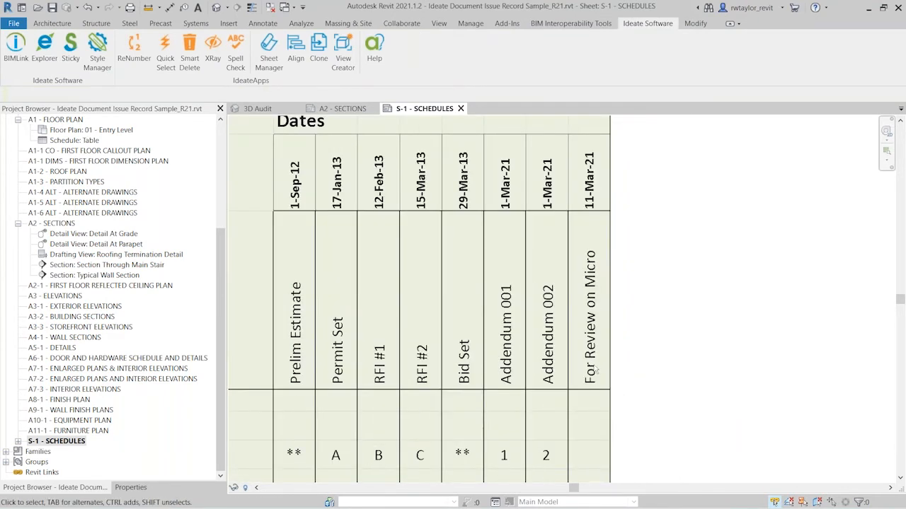
pyautogui.scroll(-2, 660, 296)
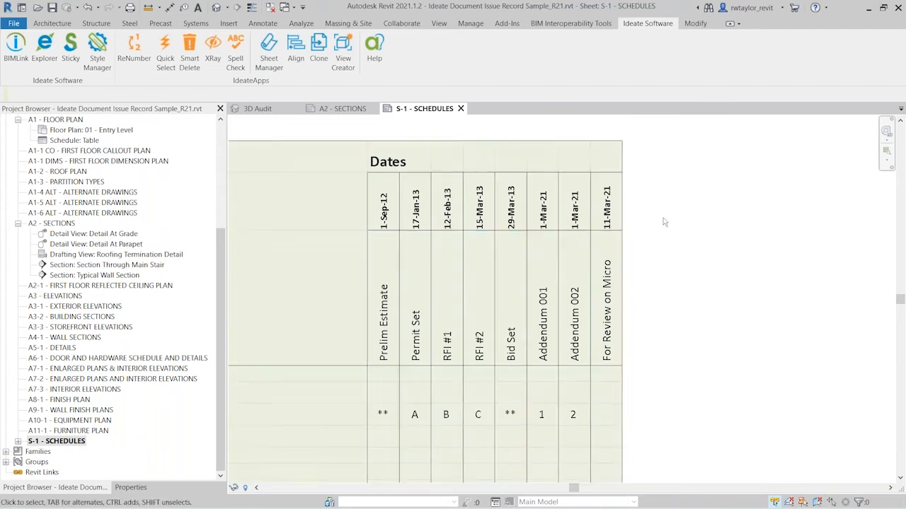
pyautogui.scroll(-3, 684, 233)
pyautogui.scroll(-2, 684, 233)
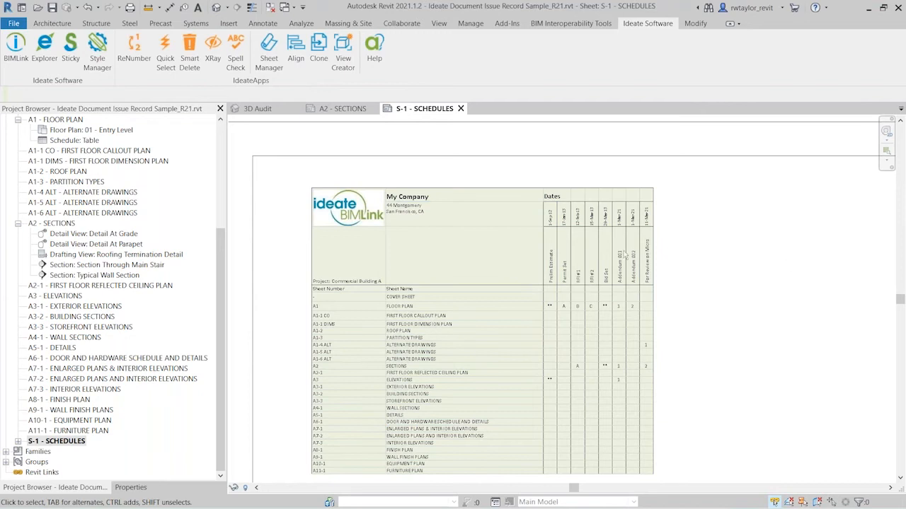
pyautogui.middleClick(837, 300)
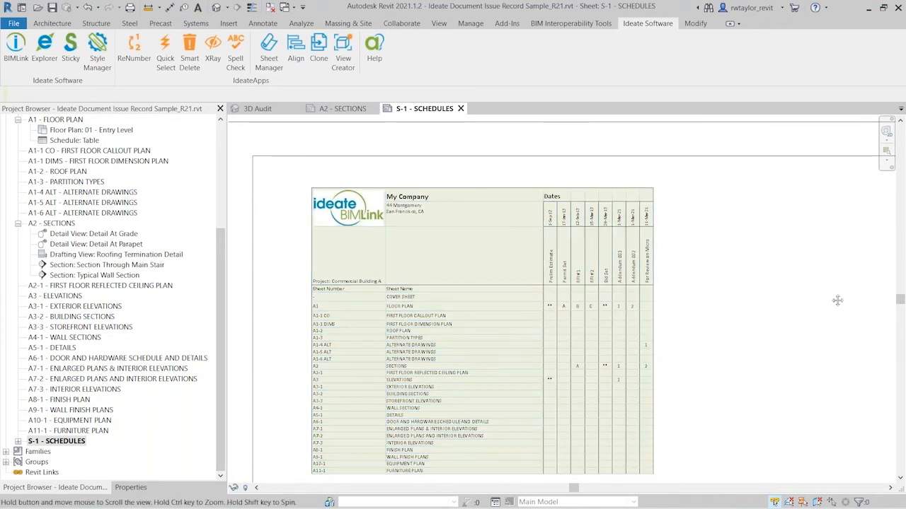
pyautogui.moveTo(837, 300); pyautogui.dragTo(821, 217, button='middle')
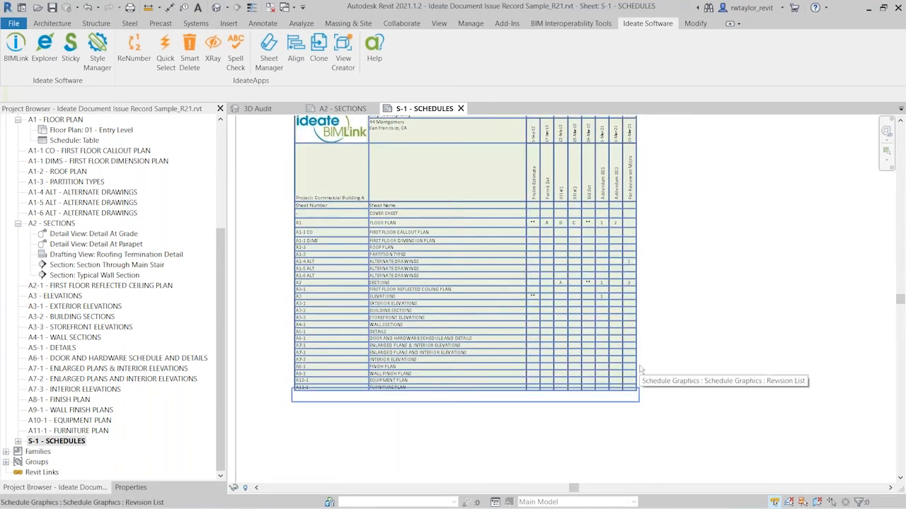
# Step: Switch to Excel, name the complete DIR table range including the S-1 row "sash" and save the workbook
pyautogui.hotkey('alt', 'Tab')
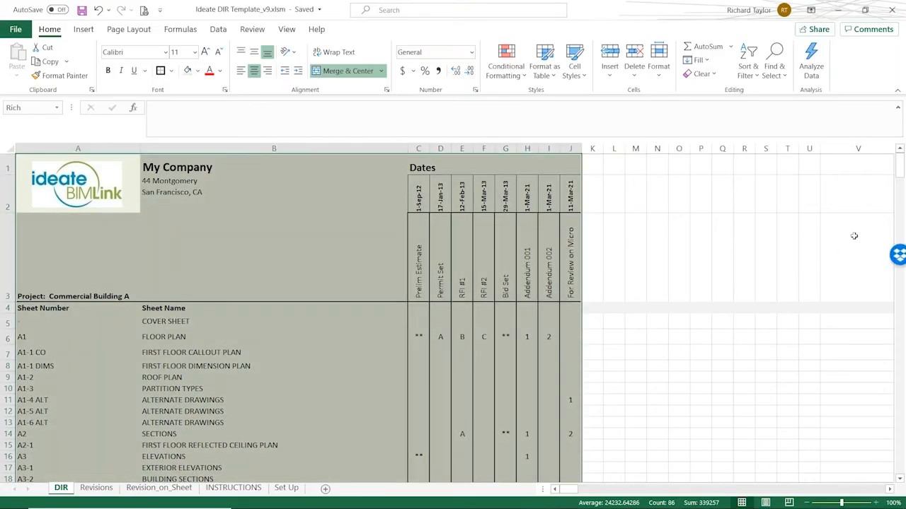
pyautogui.moveTo(898, 166)
pyautogui.mouseDown()
pyautogui.moveTo(898, 200)
pyautogui.moveTo(897, 180)
pyautogui.mouseUp()
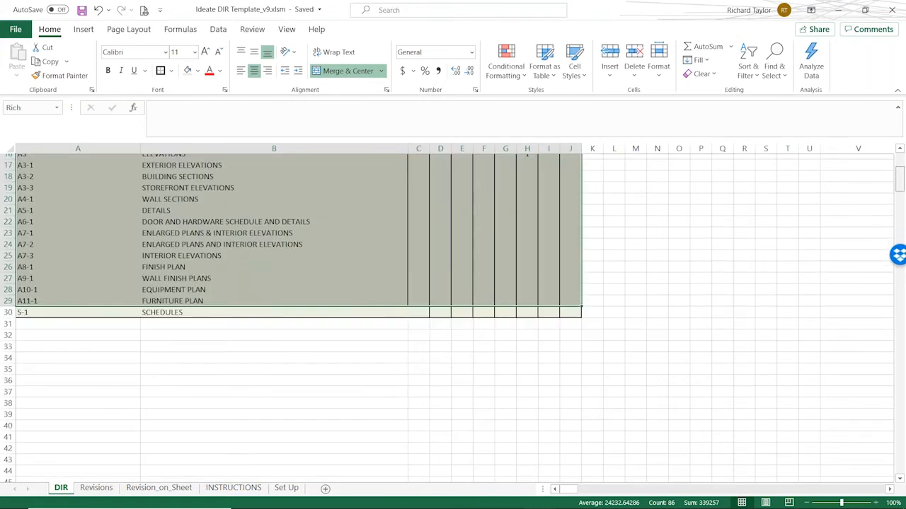
pyautogui.click(723, 318)
pyautogui.moveTo(568, 307); pyautogui.dragTo(24, 122)
pyautogui.click(40, 107)
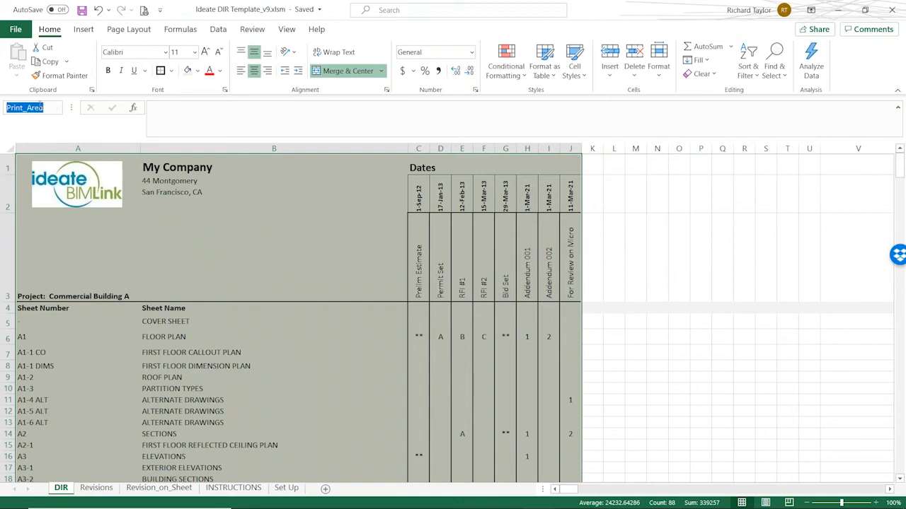
pyautogui.write('sash')
pyautogui.press('Return')
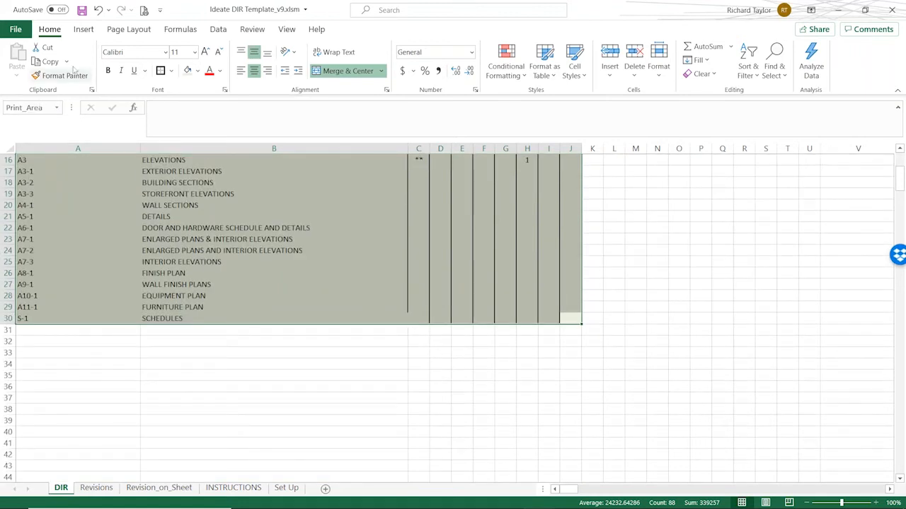
pyautogui.click(81, 10)
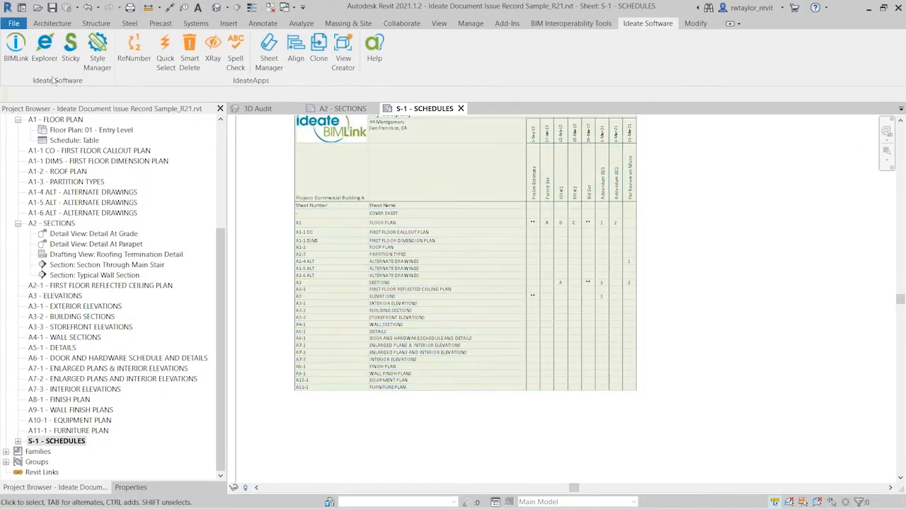
# Step: Update the Revision List schedule in Revit from the DIR worksheet's "sash" region using Ideate Sticky
pyautogui.click(70, 51)
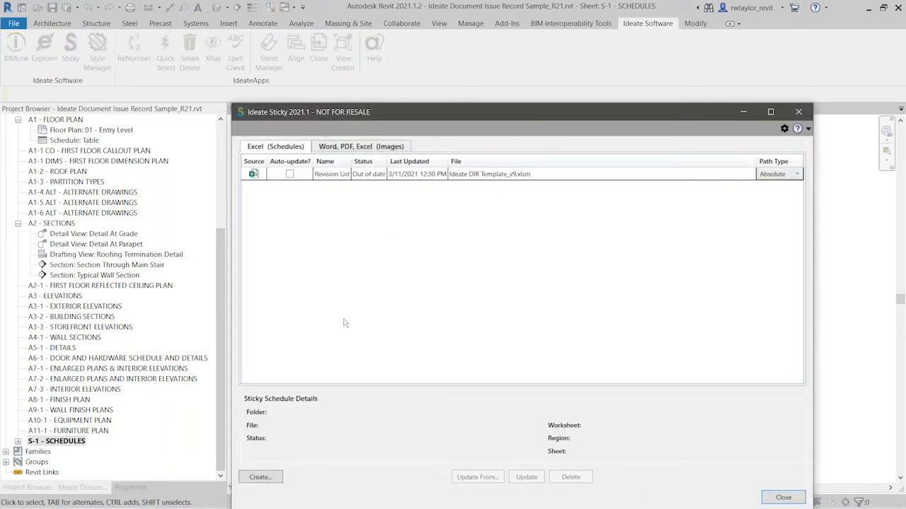
pyautogui.click(339, 174)
pyautogui.click(478, 478)
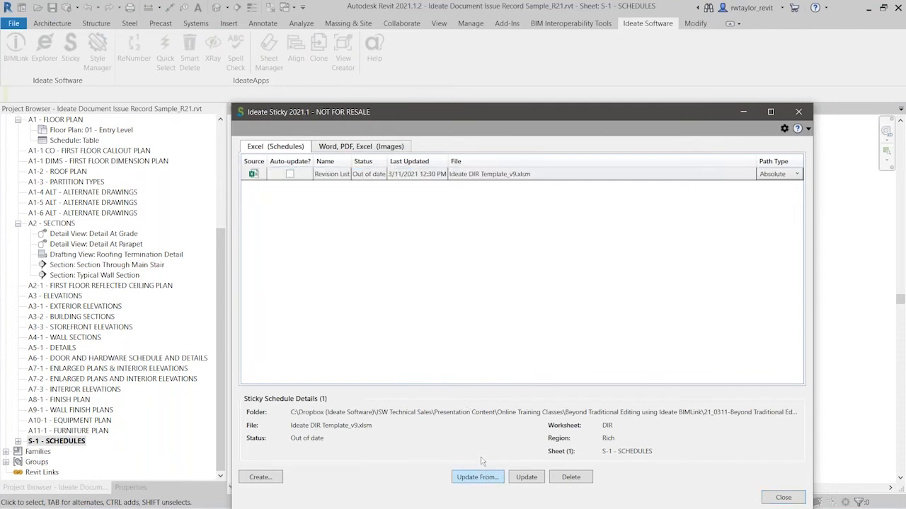
pyautogui.click(434, 326)
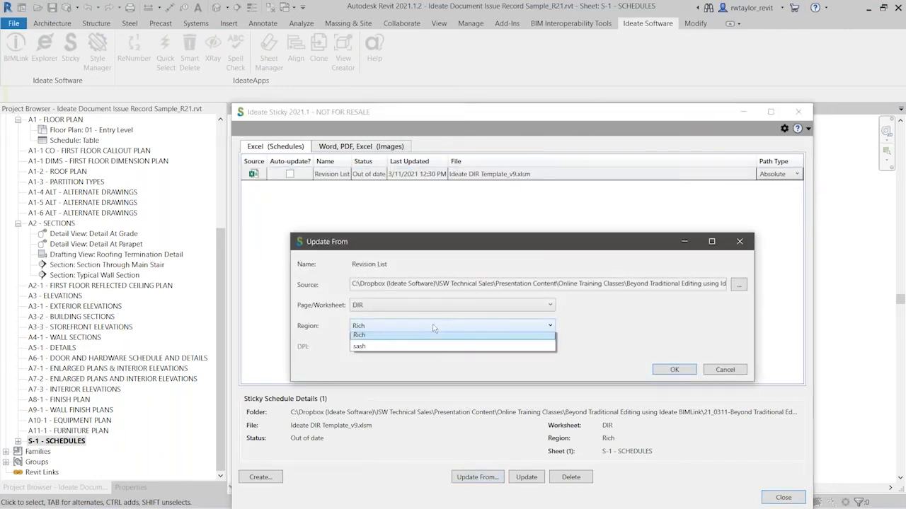
pyautogui.click(503, 440)
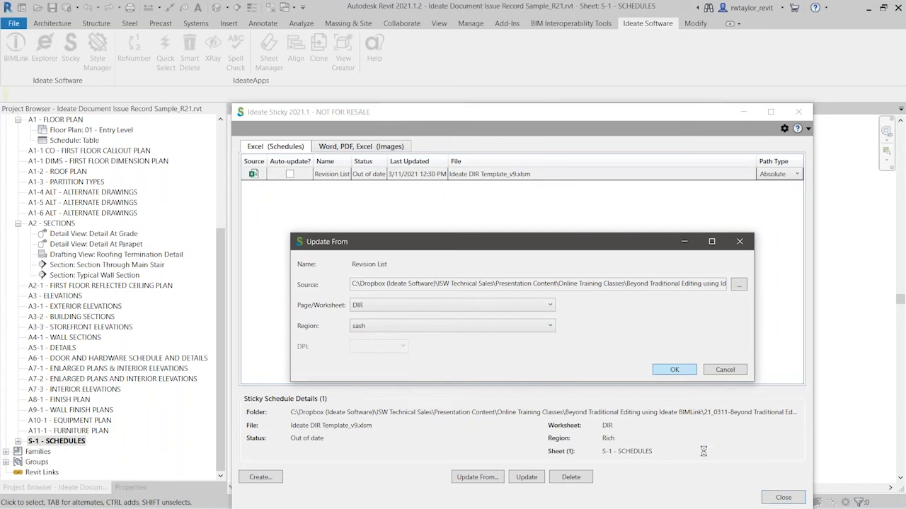
pyautogui.click(674, 370)
pyautogui.click(760, 496)
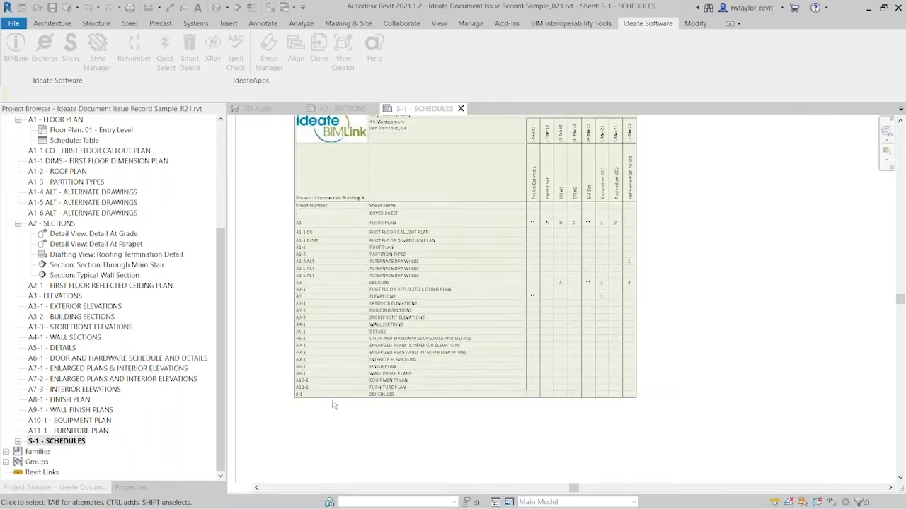
pyautogui.scroll(4, 371, 439)
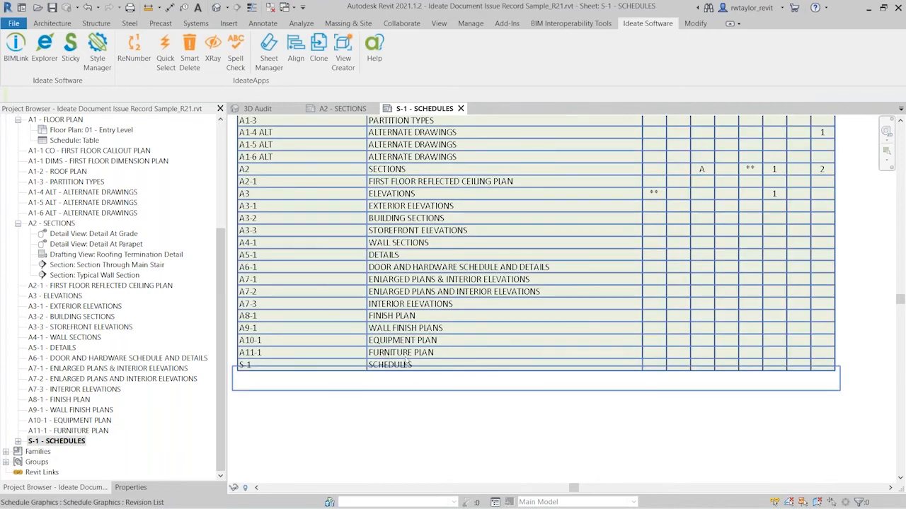
pyautogui.scroll(-4, 413, 396)
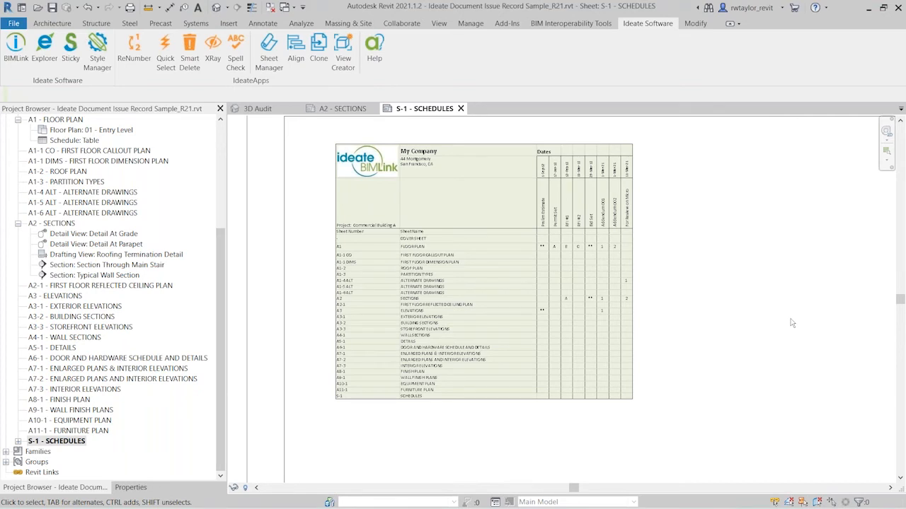
pyautogui.rightClick(774, 366)
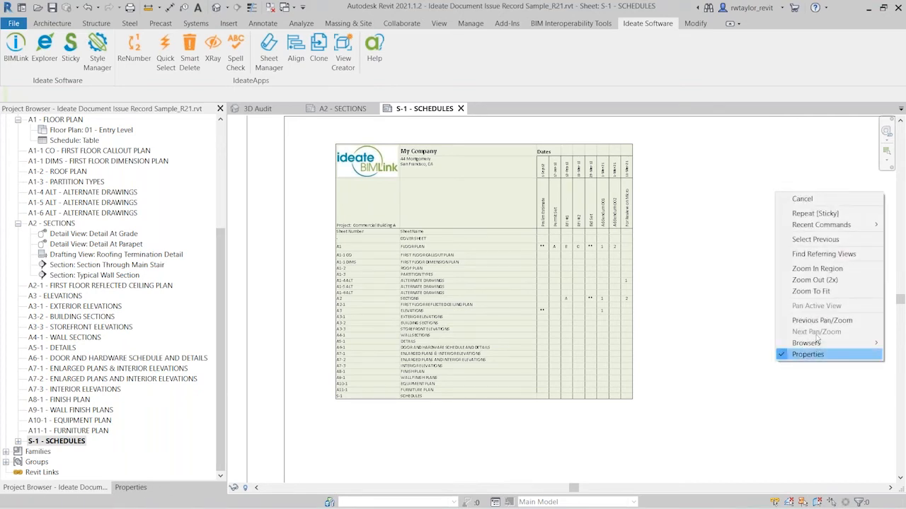
pyautogui.click(799, 291)
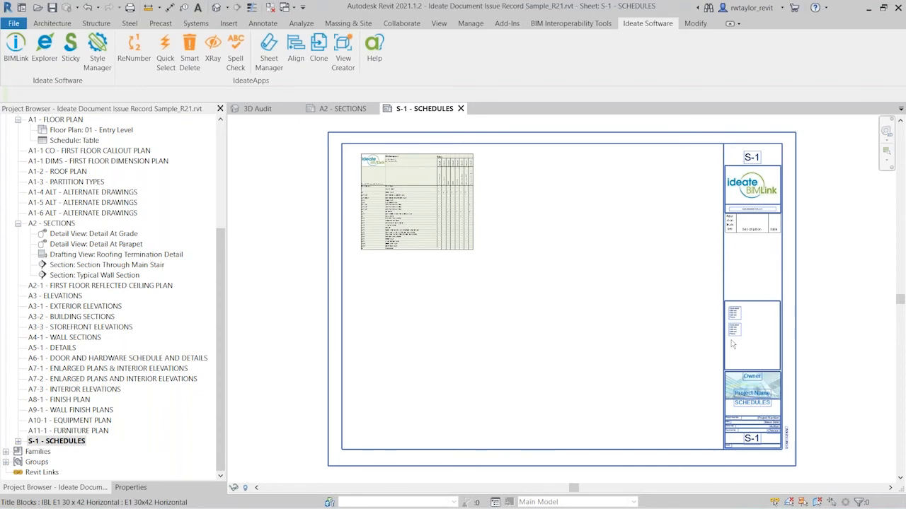
pyautogui.hotkey('alt', 'Tab')
pyautogui.hotkey('alt', 'Tab')
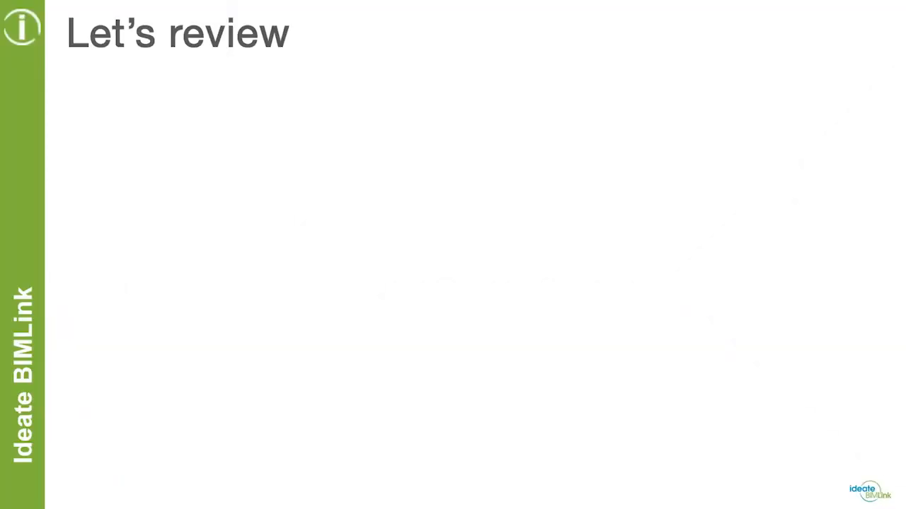
pyautogui.press('Right')
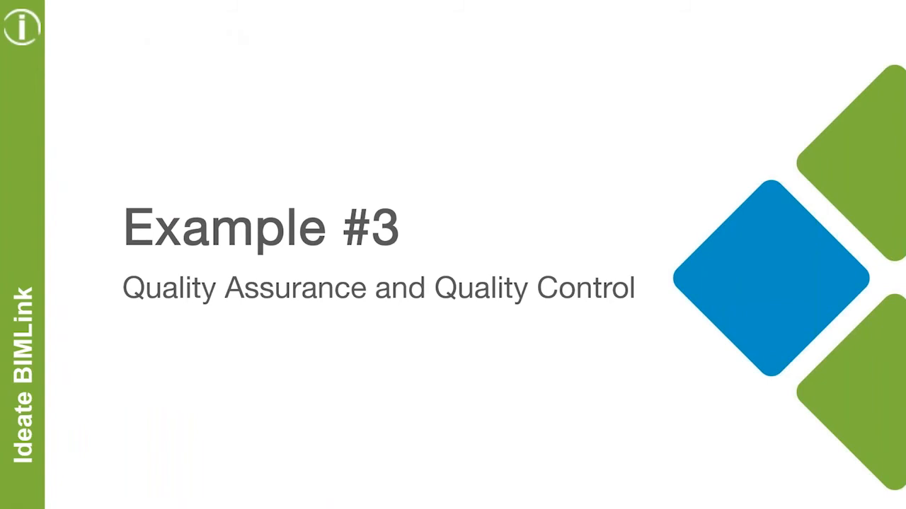
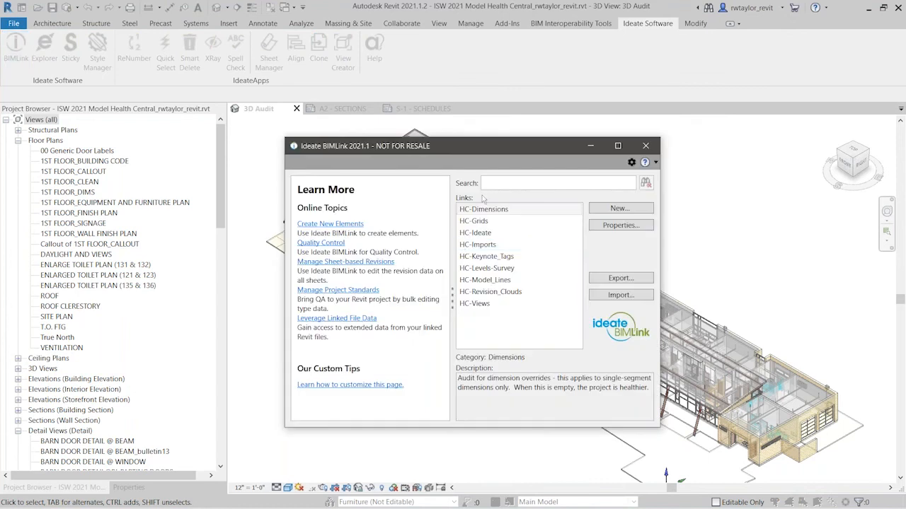
# Step: Start a new BIMLink link from the sample library's Construction_QTO definition, found by searching for "qto"
pyautogui.moveTo(454, 135); pyautogui.dragTo(409, 107)
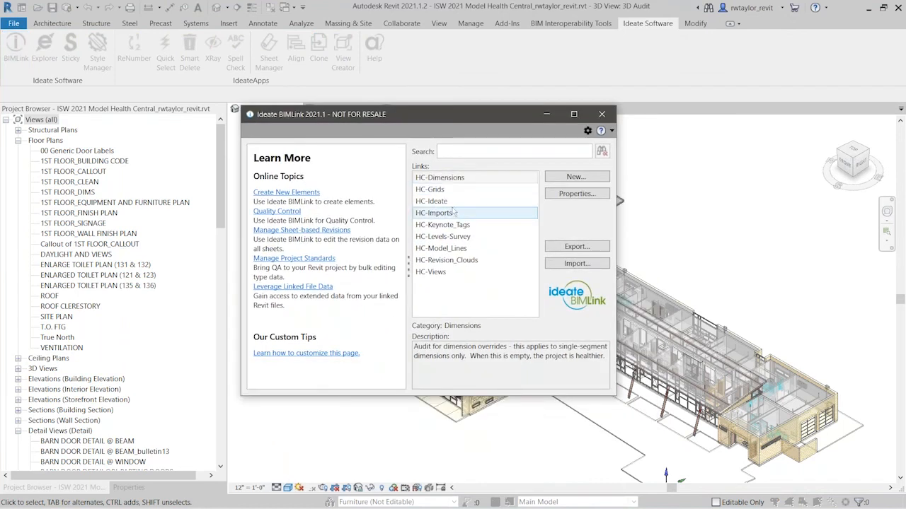
pyautogui.click(570, 178)
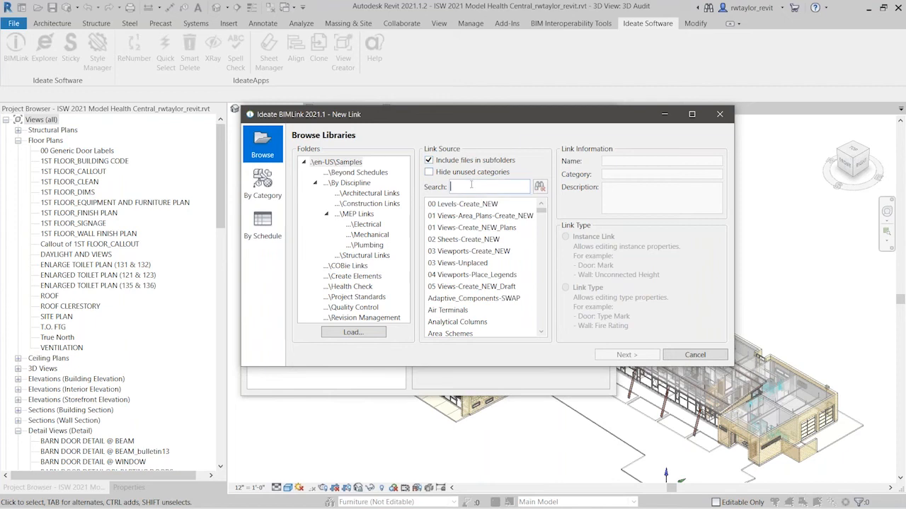
pyautogui.write('qto')
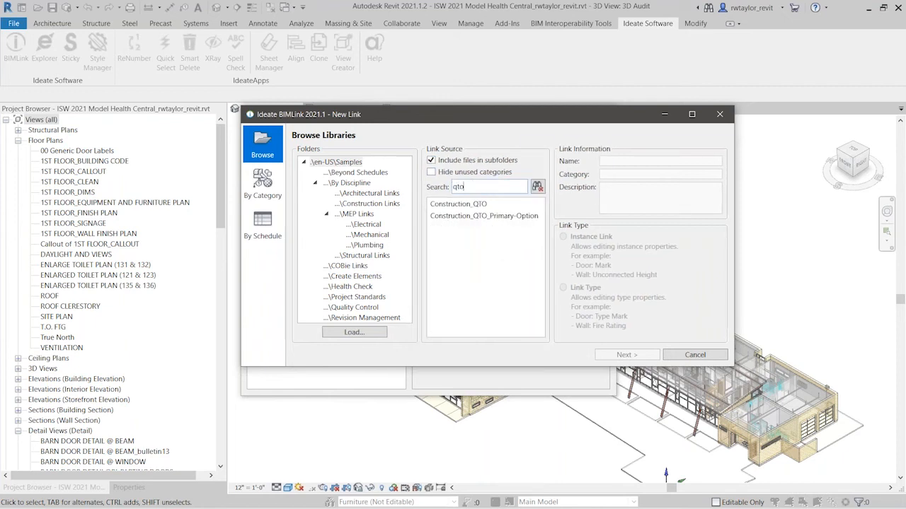
pyautogui.click(457, 206)
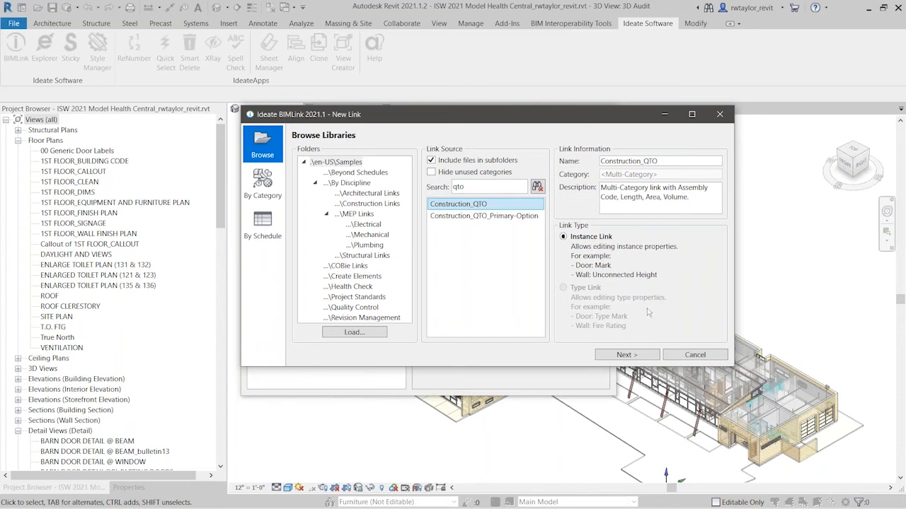
pyautogui.click(627, 355)
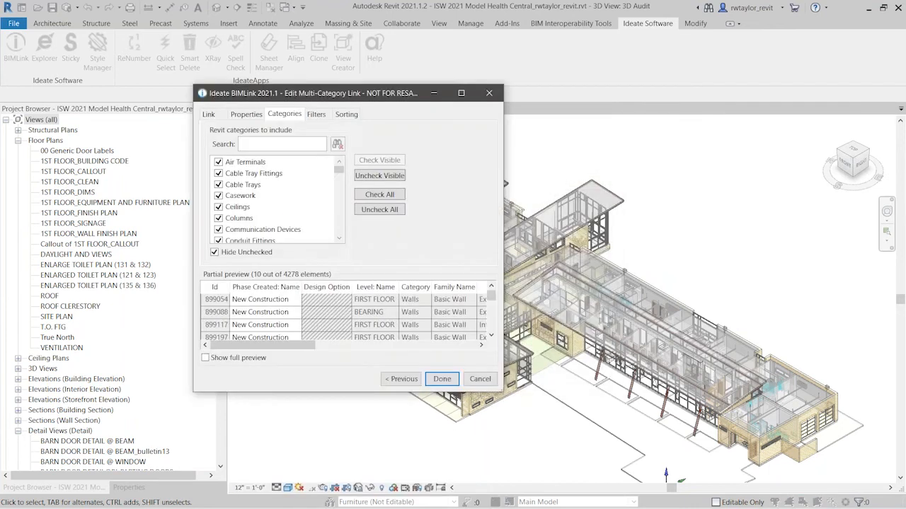
# Step: Restrict the link's Revit categories to Walls and Floors only and hide the unchecked categories
pyautogui.click(247, 219)
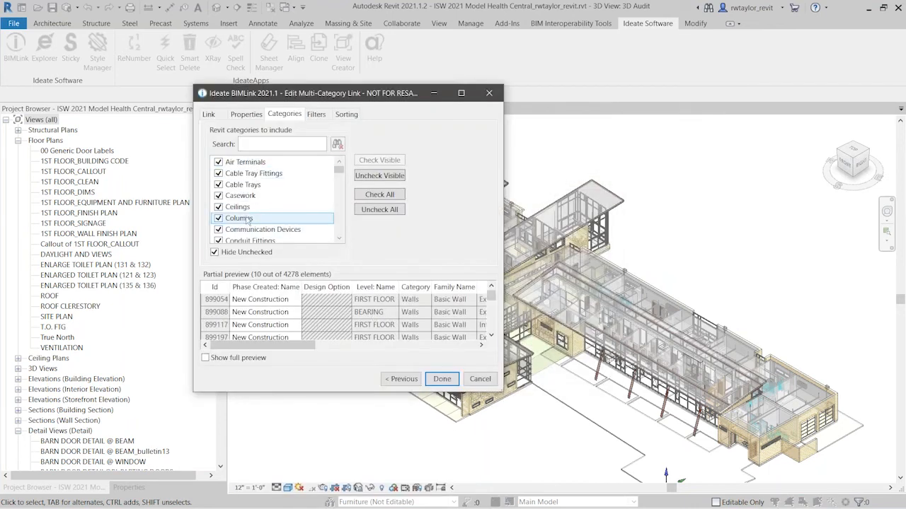
pyautogui.click(215, 253)
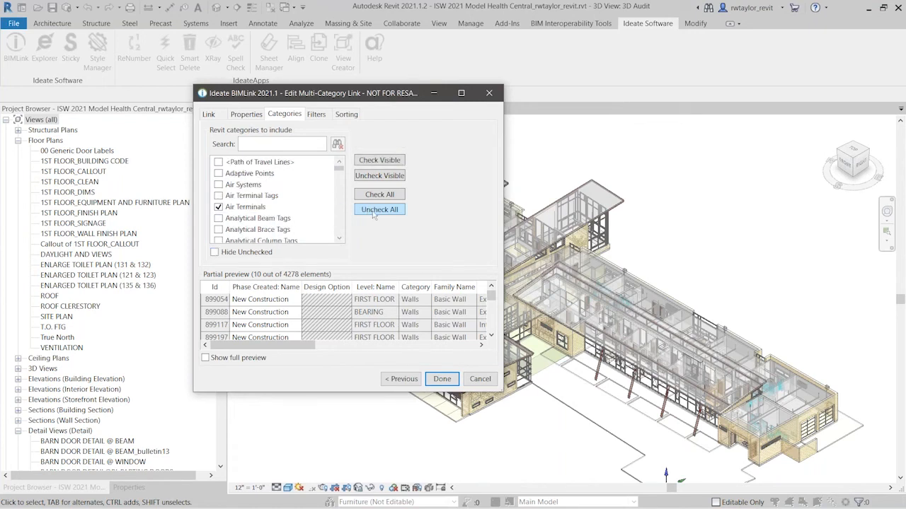
pyautogui.click(374, 213)
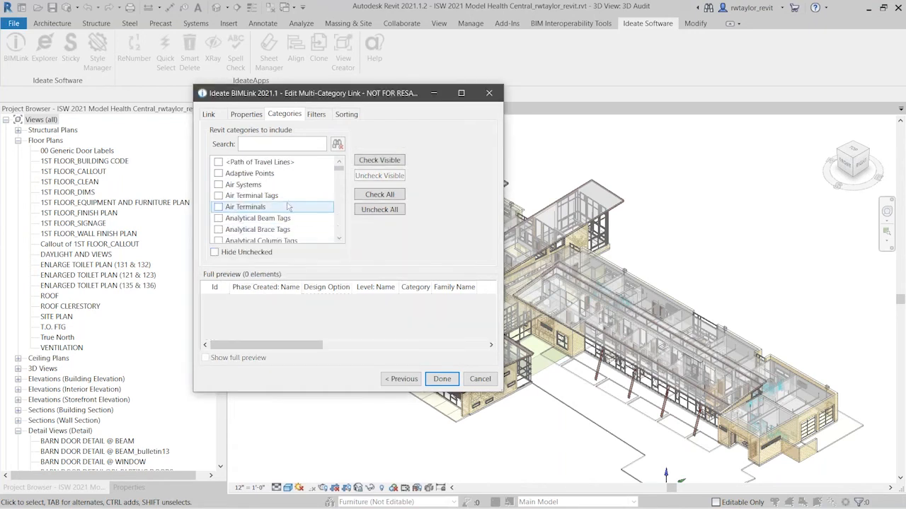
pyautogui.click(263, 142)
pyautogui.write('walls')
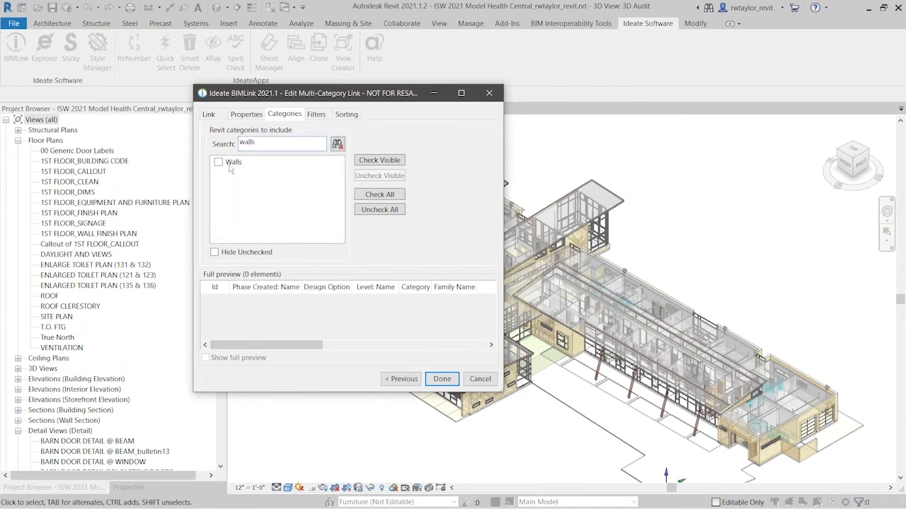
pyautogui.moveTo(264, 146); pyautogui.dragTo(224, 143)
pyautogui.write('floor')
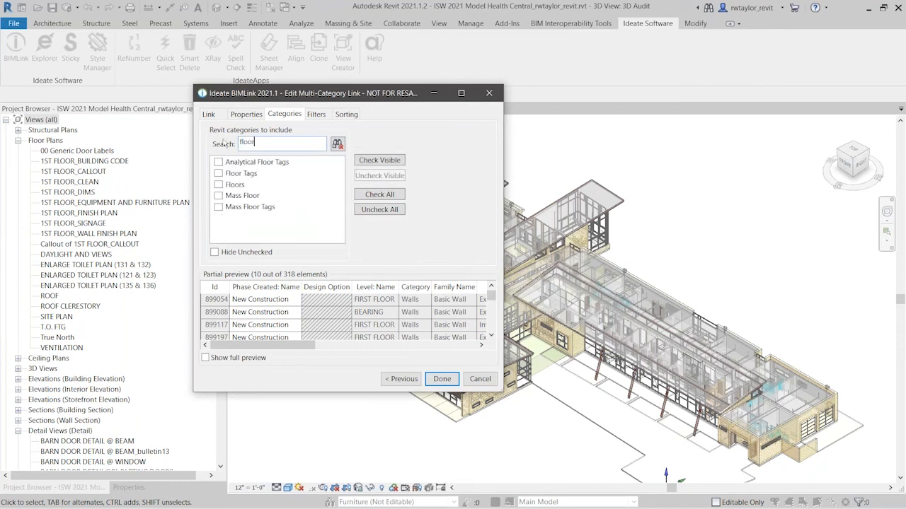
pyautogui.click(228, 186)
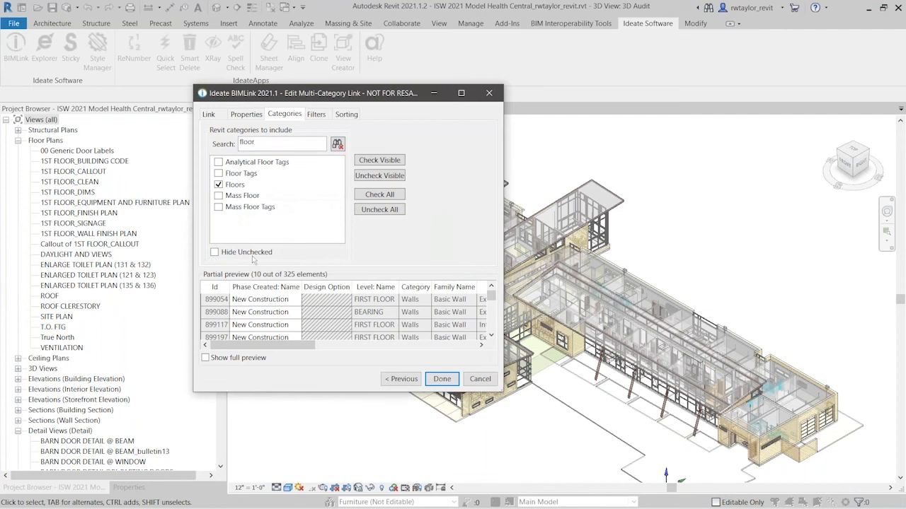
pyautogui.click(337, 147)
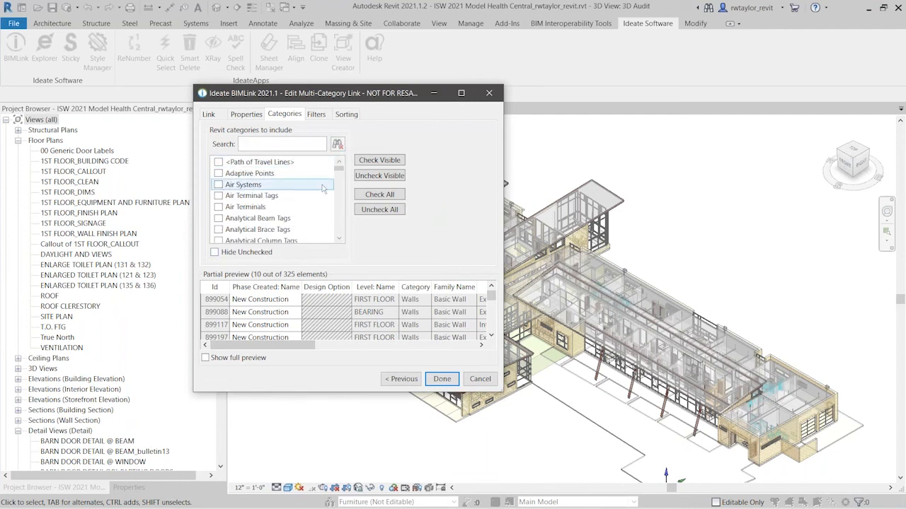
pyautogui.click(214, 252)
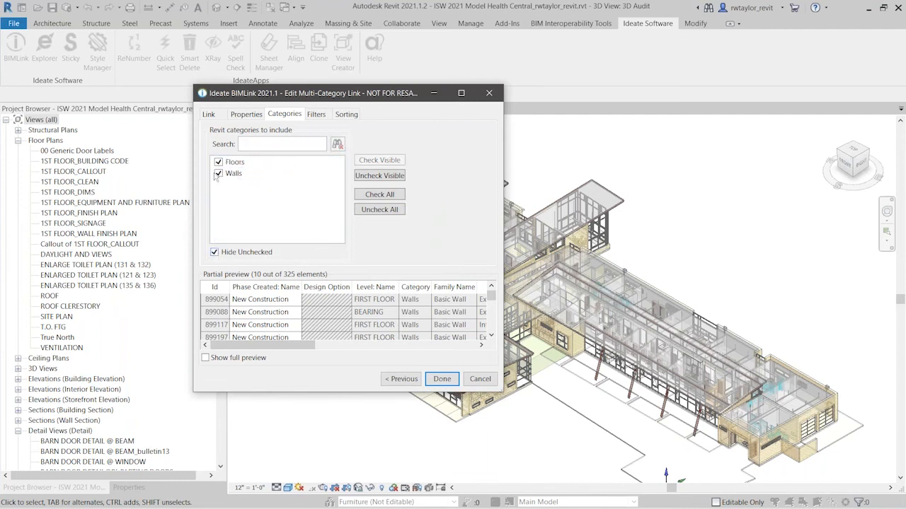
# Step: Enlarge the link editor and examine the linked properties, from Phase Created: Name through Volume
pyautogui.click(245, 114)
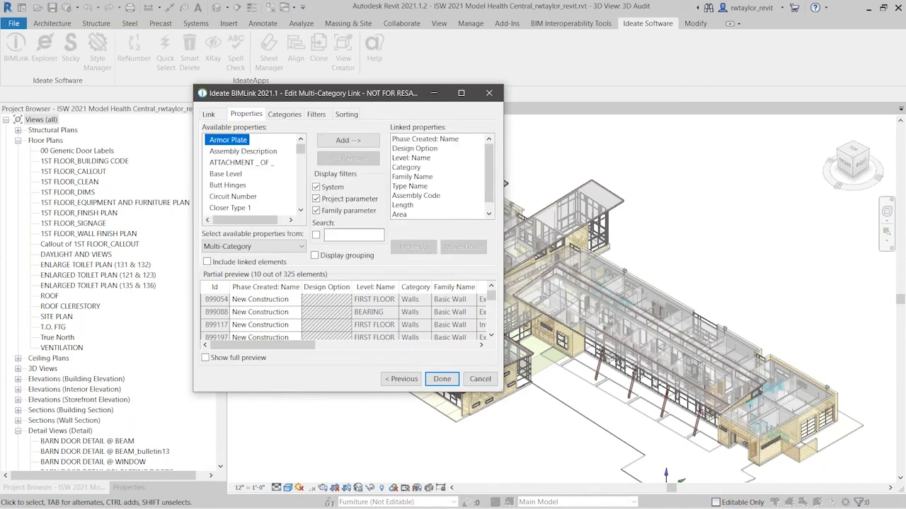
pyautogui.moveTo(503, 392); pyautogui.dragTo(762, 450)
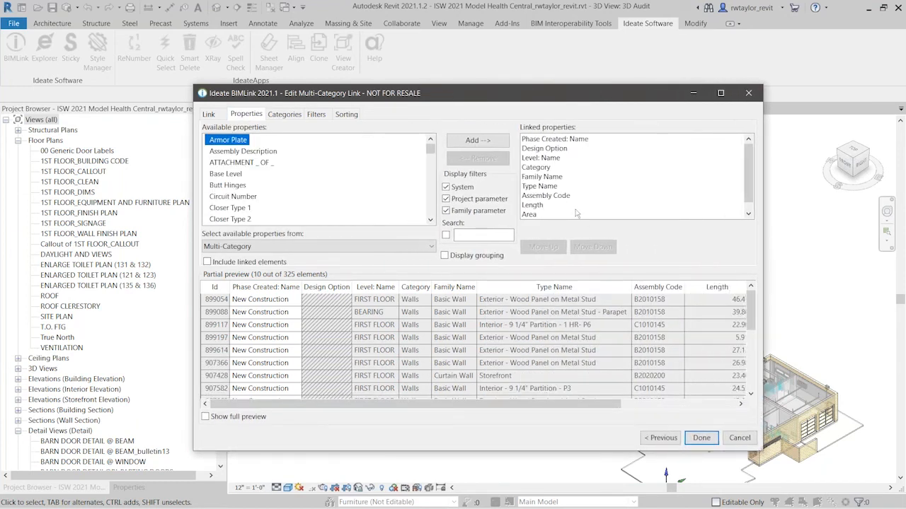
pyautogui.click(551, 158)
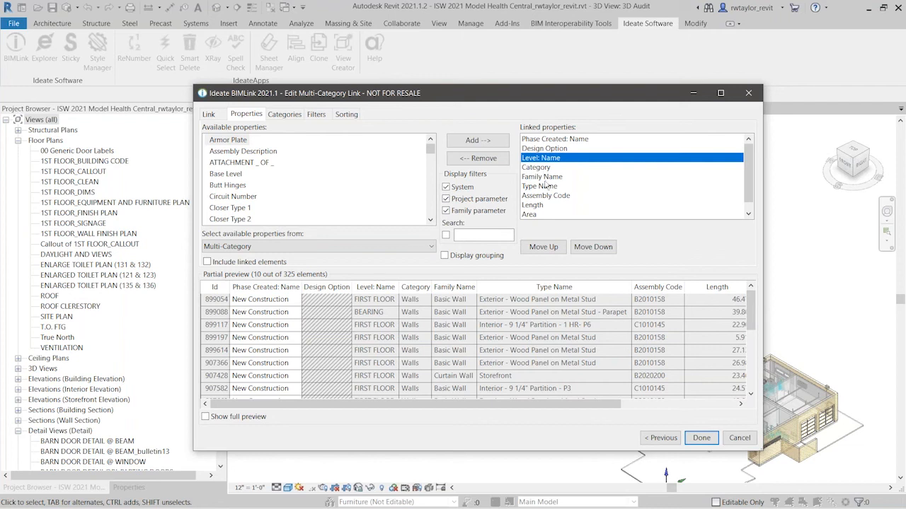
pyautogui.click(541, 205)
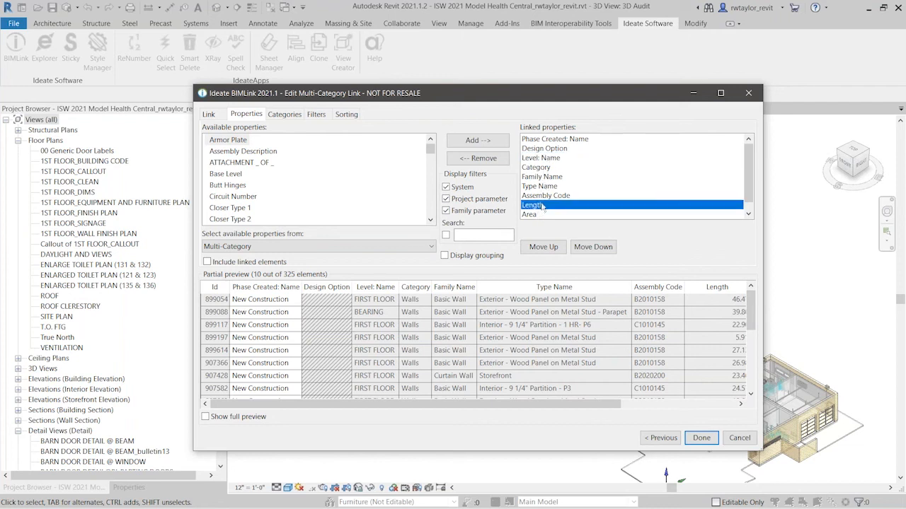
pyautogui.click(748, 213)
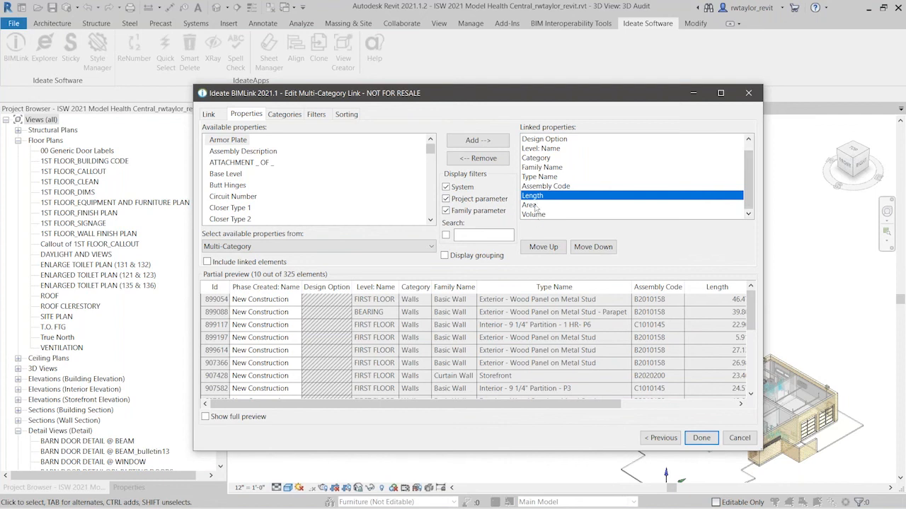
# Step: Examine the available Coordinates - Survey properties for box, line and point coordinates, down to the end of the list
pyautogui.click(430, 248)
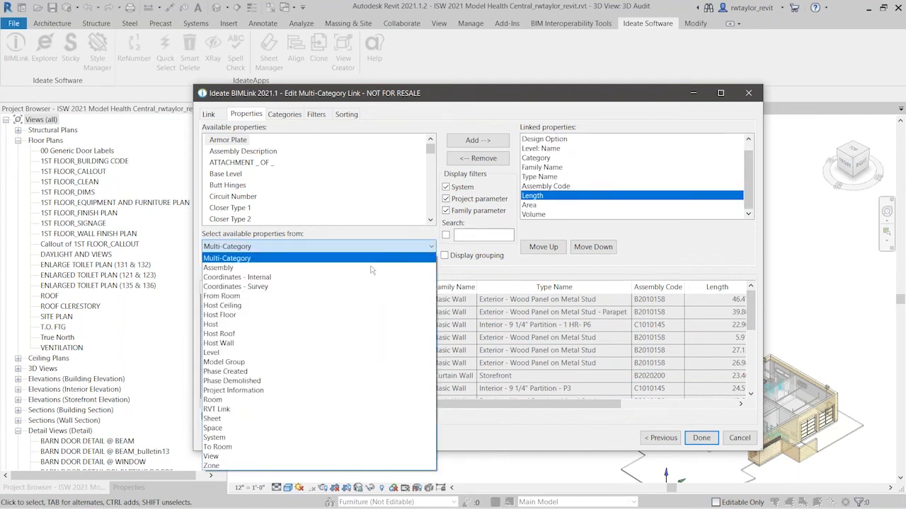
pyautogui.click(317, 287)
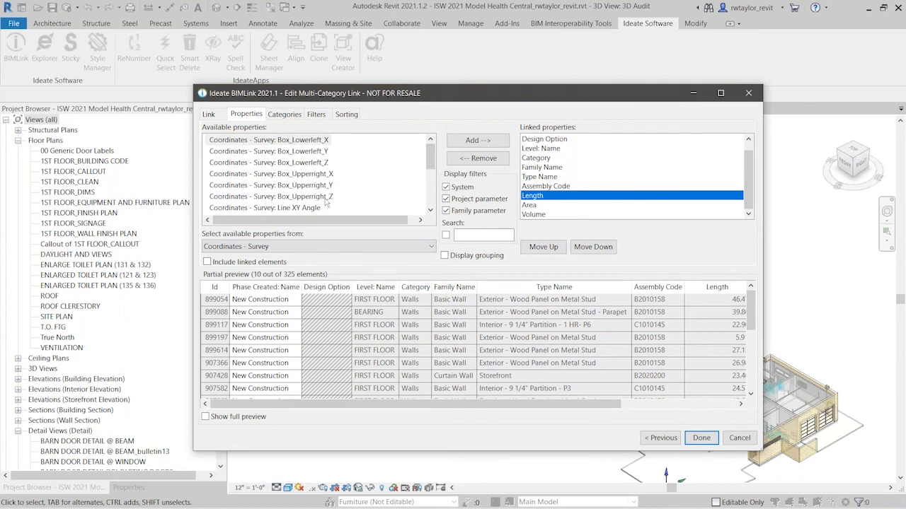
pyautogui.click(430, 210)
pyautogui.click(429, 211)
pyautogui.click(430, 211)
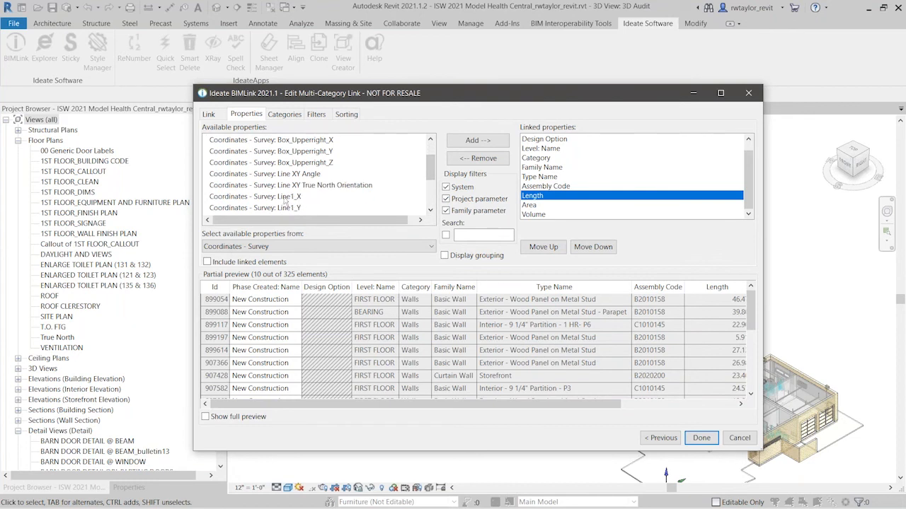
pyautogui.scroll(-1, 431, 212)
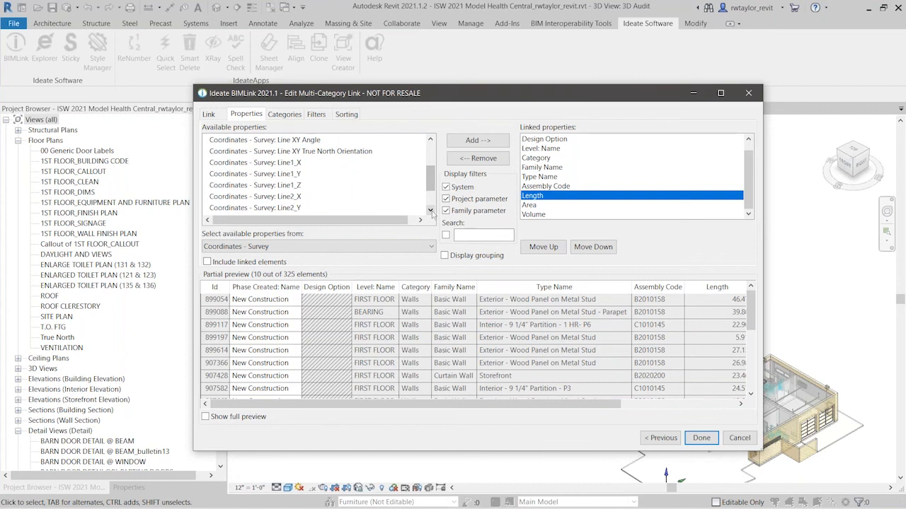
pyautogui.click(430, 210)
pyautogui.click(430, 211)
pyautogui.click(429, 210)
pyautogui.click(430, 210)
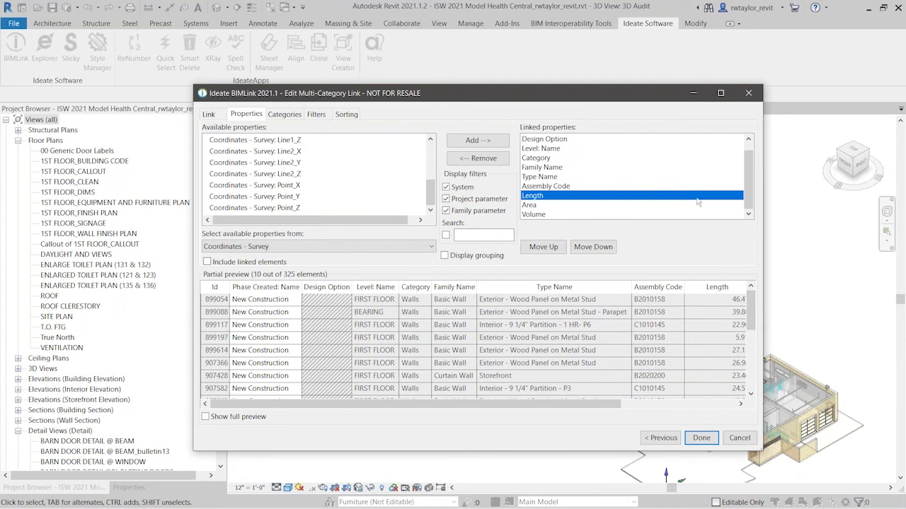
# Step: Check the preview's Assembly Code, Length, Area and Volume columns and finish defining the Construction_QTO link
pyautogui.moveTo(541, 408); pyautogui.dragTo(707, 410)
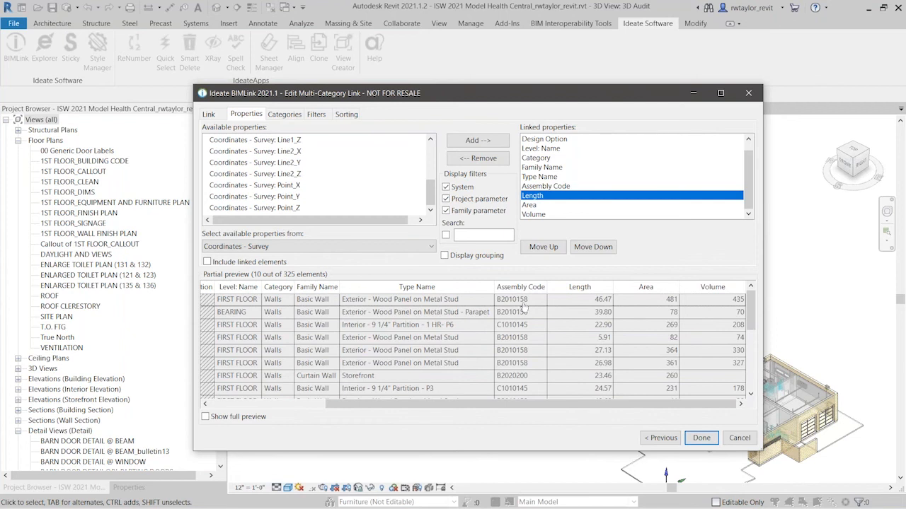
pyautogui.click(701, 438)
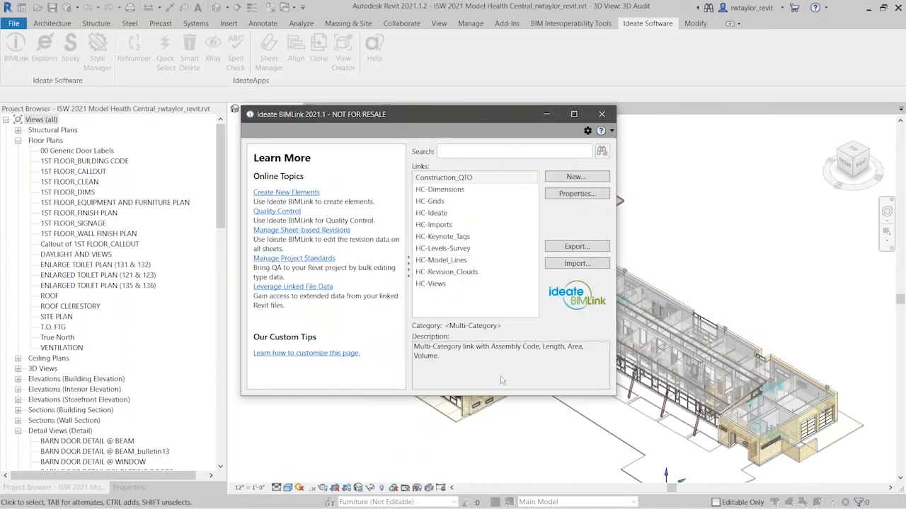
# Step: Export the Construction_QTO link to the existing Construction_QTO.xlsx workbook and open the exported file in Excel
pyautogui.click(434, 180)
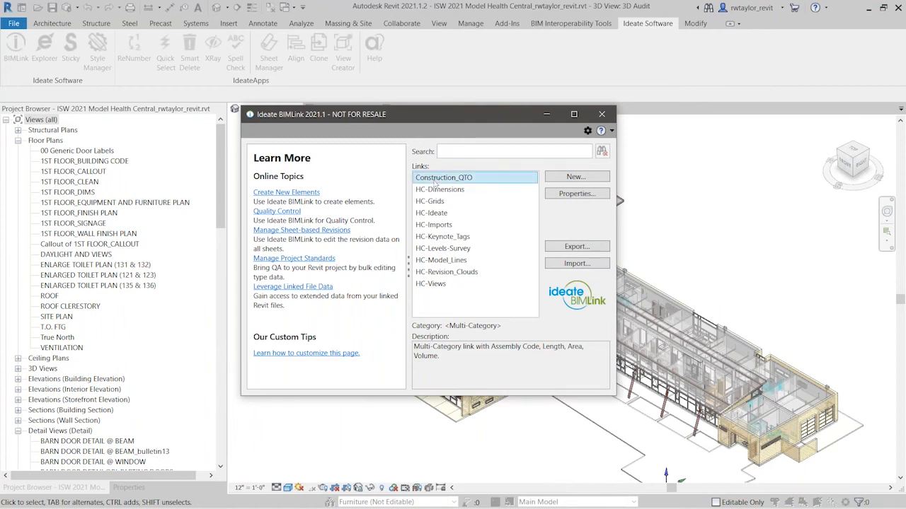
pyautogui.click(572, 247)
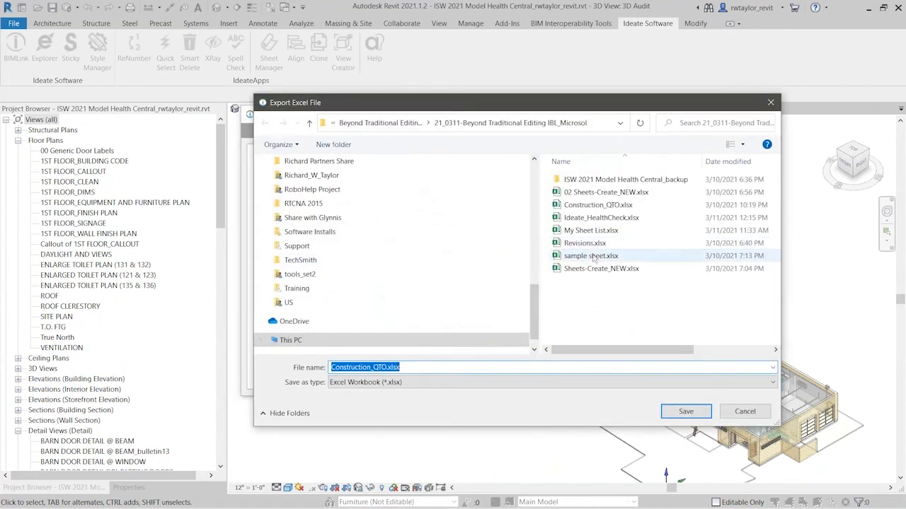
pyautogui.click(593, 208)
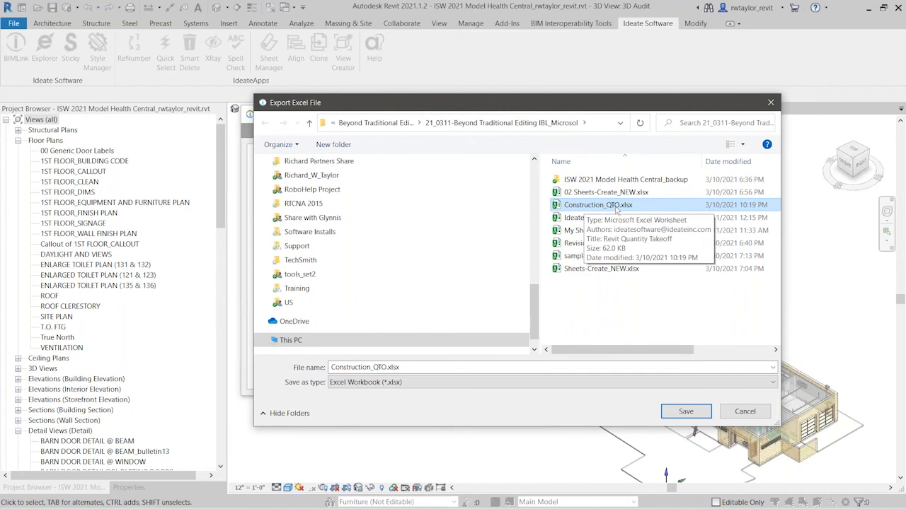
pyautogui.click(684, 413)
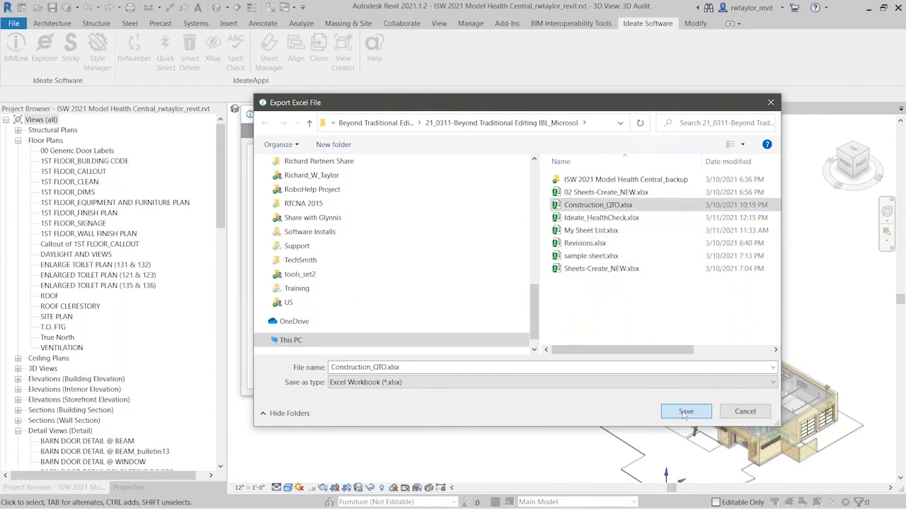
pyautogui.click(387, 253)
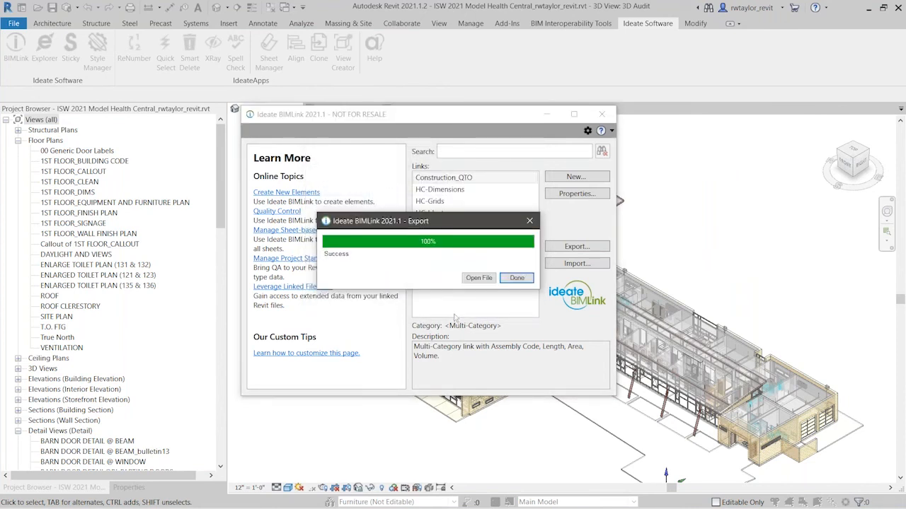
pyautogui.click(486, 280)
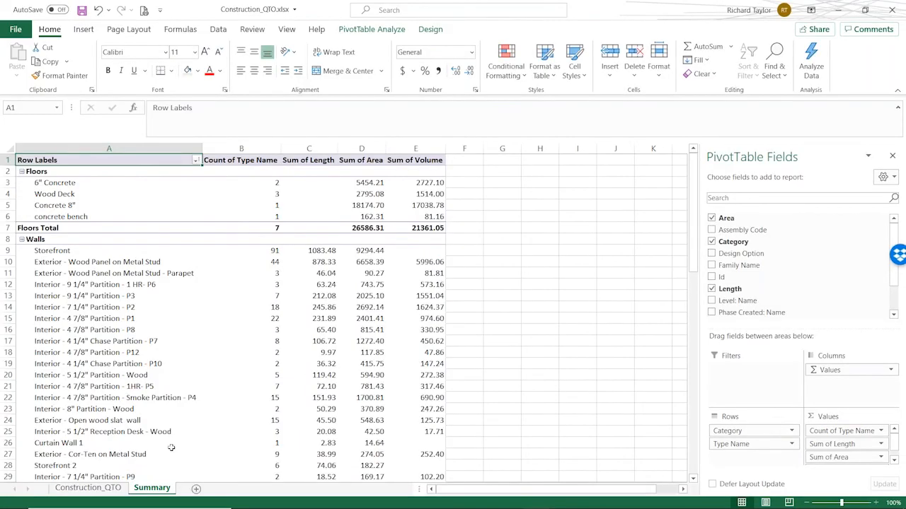
# Step: Examine the exported Construction_QTO sheet and the Summary pivot table's floor and wall quantities down to its last row
pyautogui.click(95, 492)
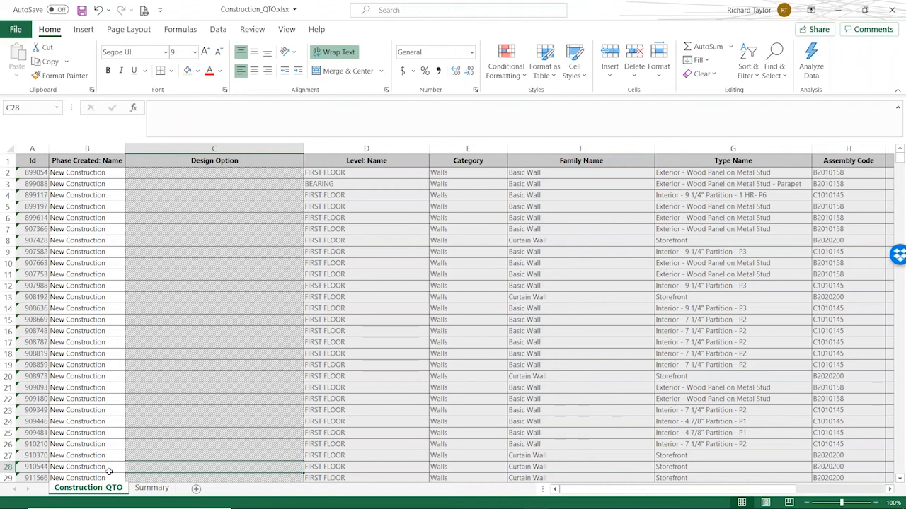
pyautogui.click(153, 489)
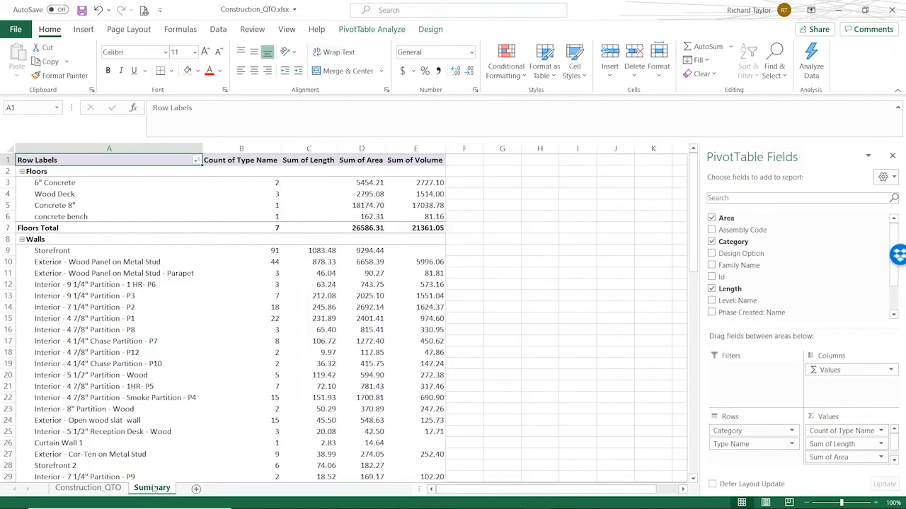
pyautogui.moveTo(697, 242); pyautogui.dragTo(670, 231)
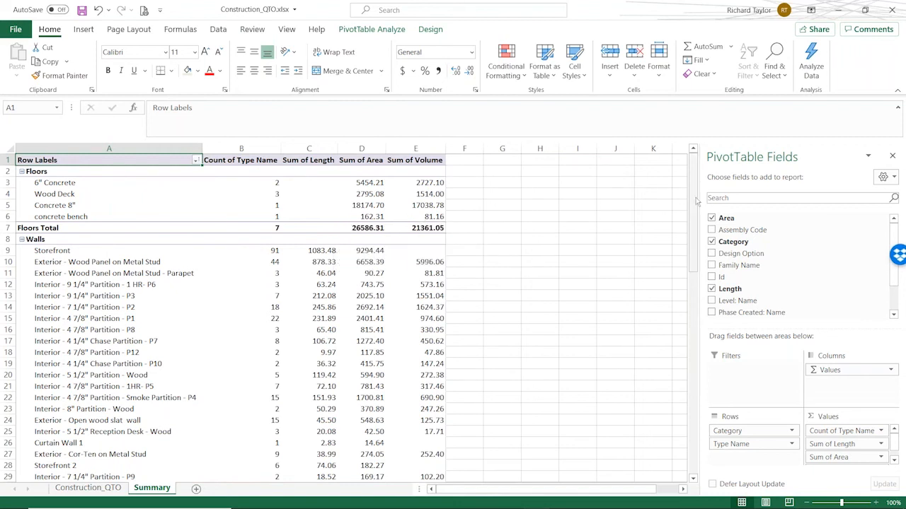
pyautogui.scroll(-8, 639, 196)
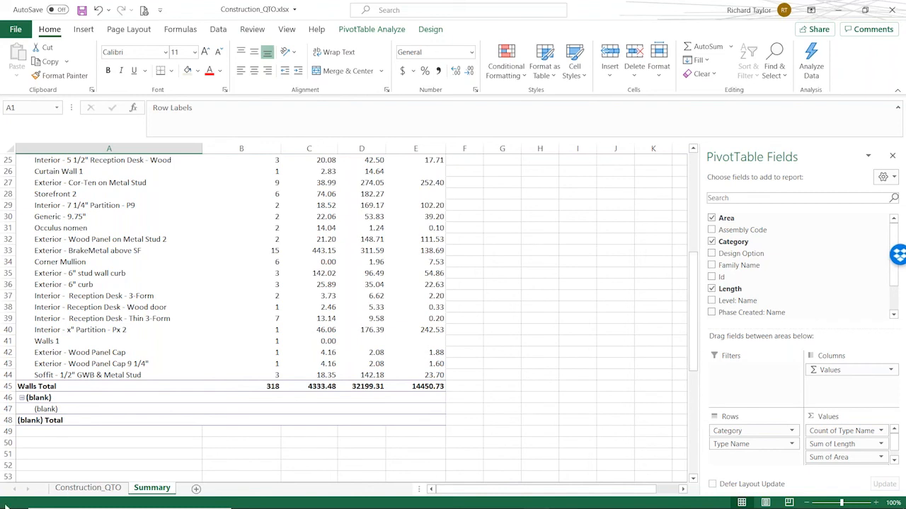
# Step: Return to the Construction_QTO sheet and close the workbook without saving the changes
pyautogui.click(106, 494)
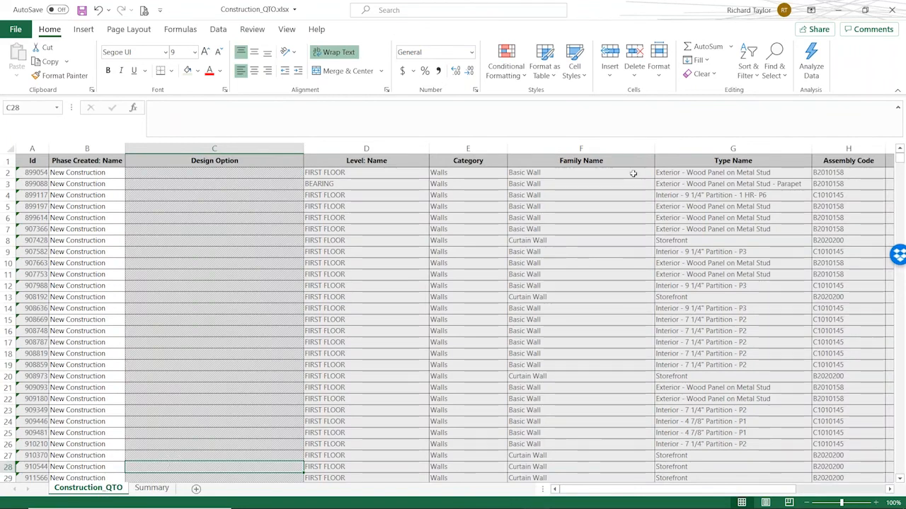
pyautogui.click(893, 13)
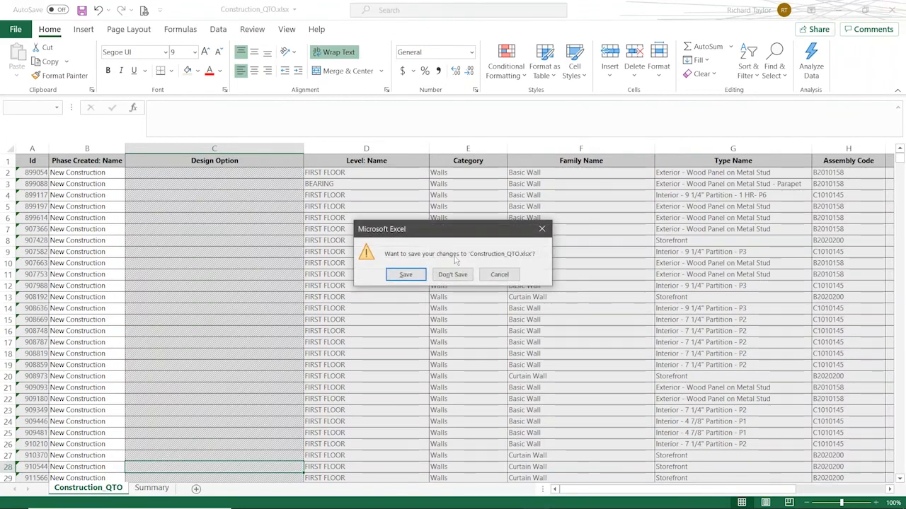
pyautogui.click(453, 274)
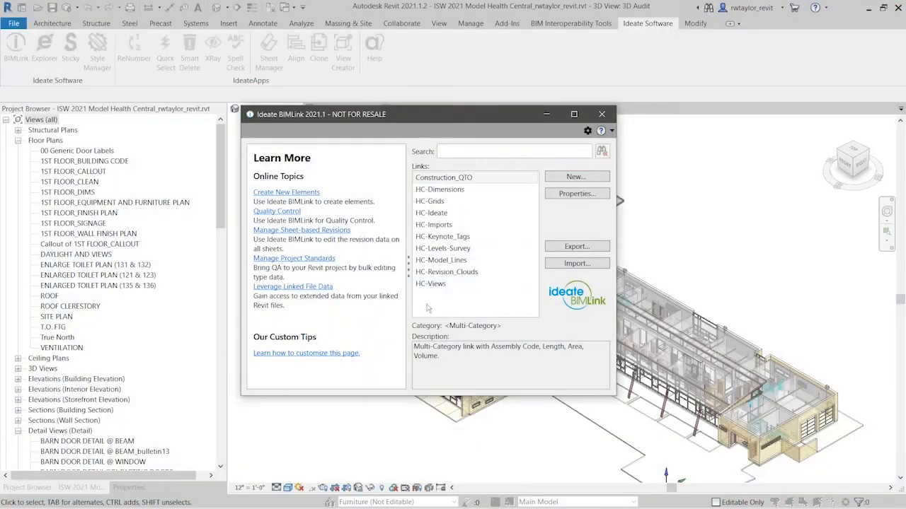
# Step: Start a new link, browse the Health Check and Project Standards sample libraries, and enlarge the dialog to show more entries
pyautogui.click(448, 284)
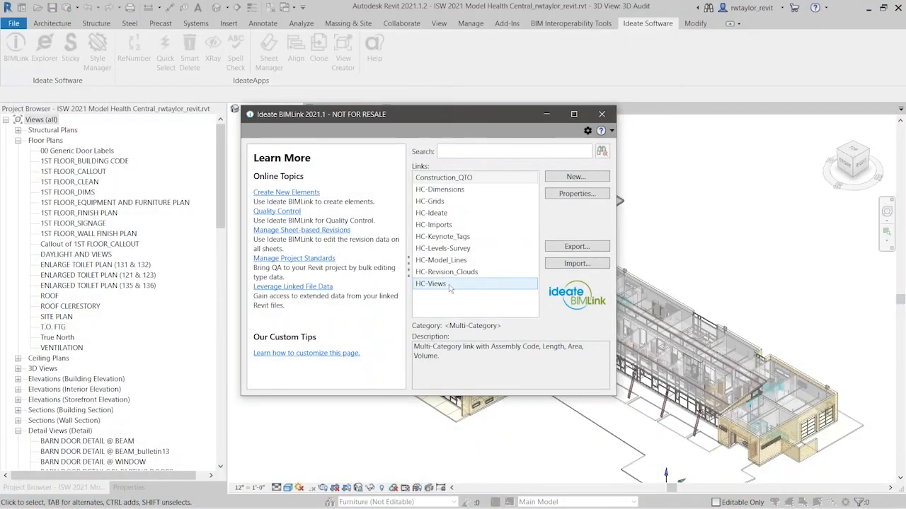
pyautogui.click(559, 180)
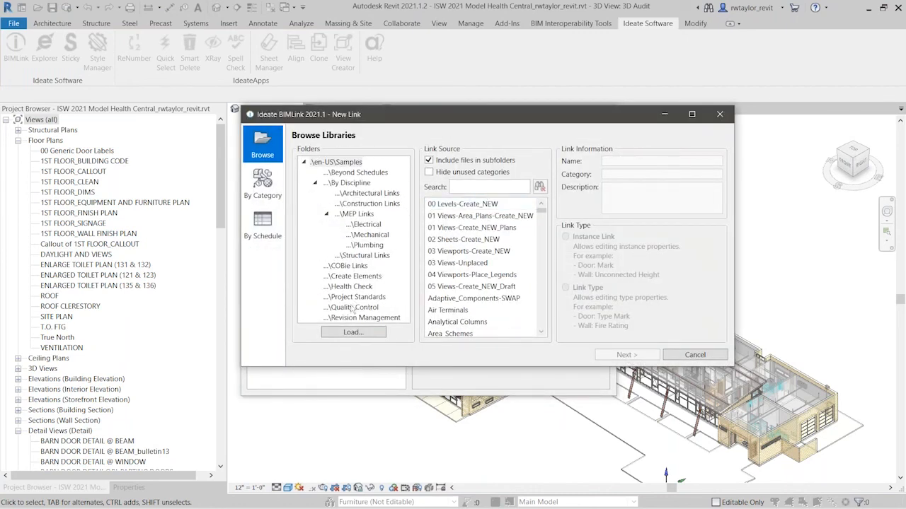
pyautogui.click(352, 287)
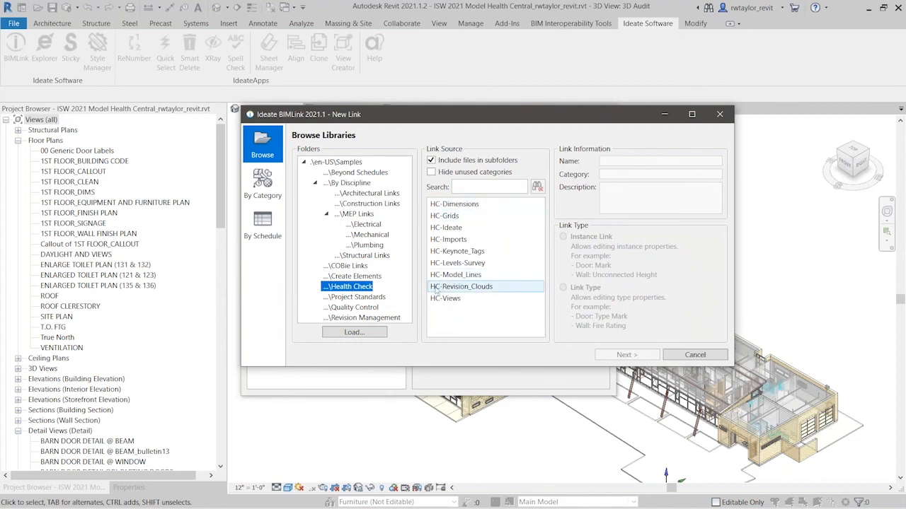
pyautogui.click(355, 298)
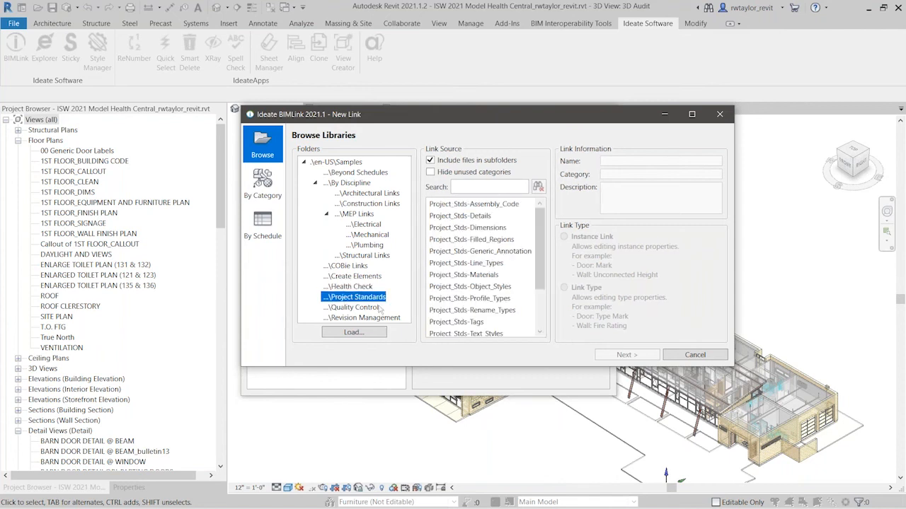
pyautogui.moveTo(443, 367); pyautogui.dragTo(419, 454)
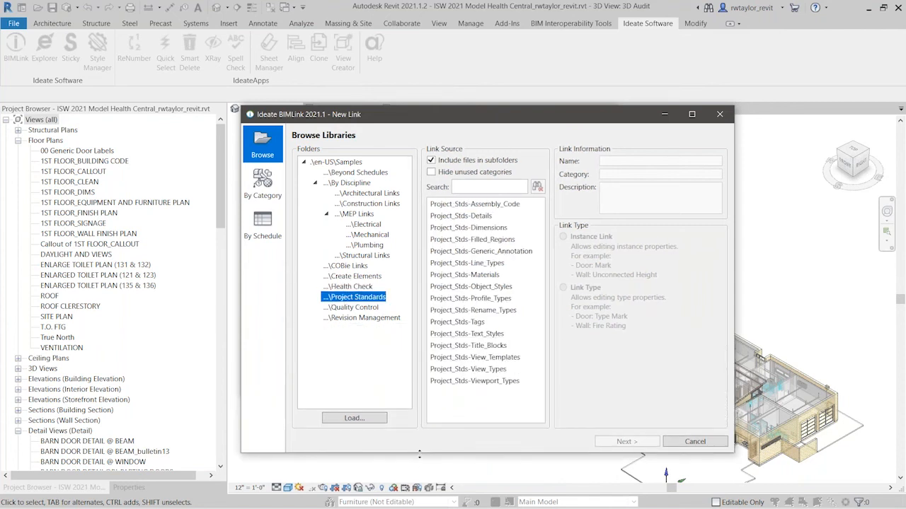
# Step: Base the new link on the QC-Revisions sample from the Quality Control library and open its properties
pyautogui.click(359, 309)
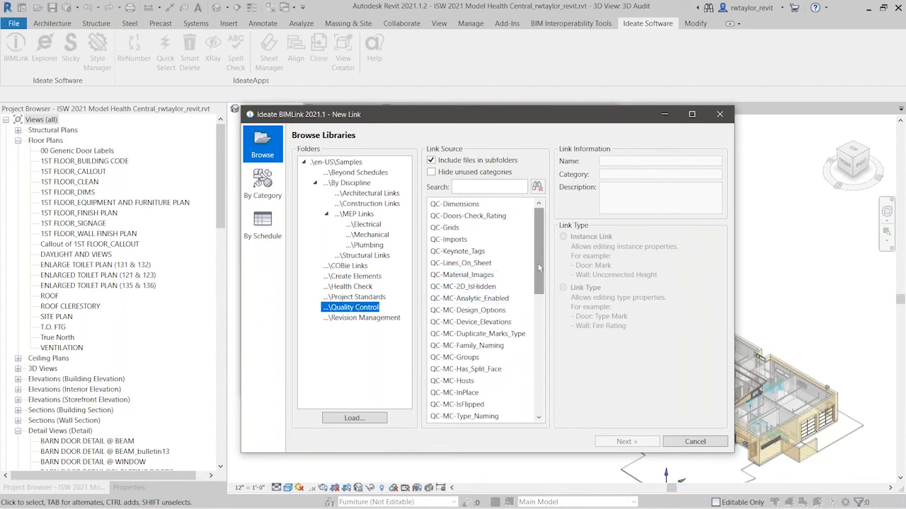
pyautogui.moveTo(542, 264); pyautogui.dragTo(536, 334)
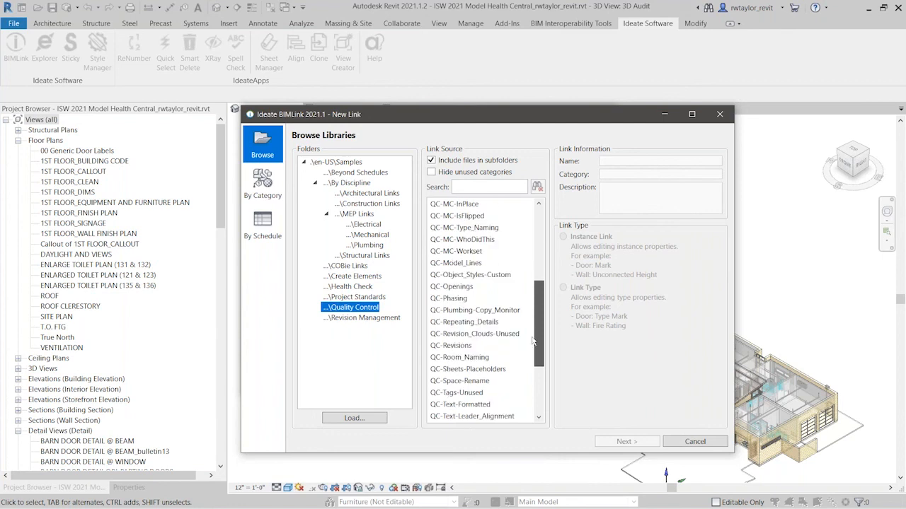
pyautogui.click(462, 346)
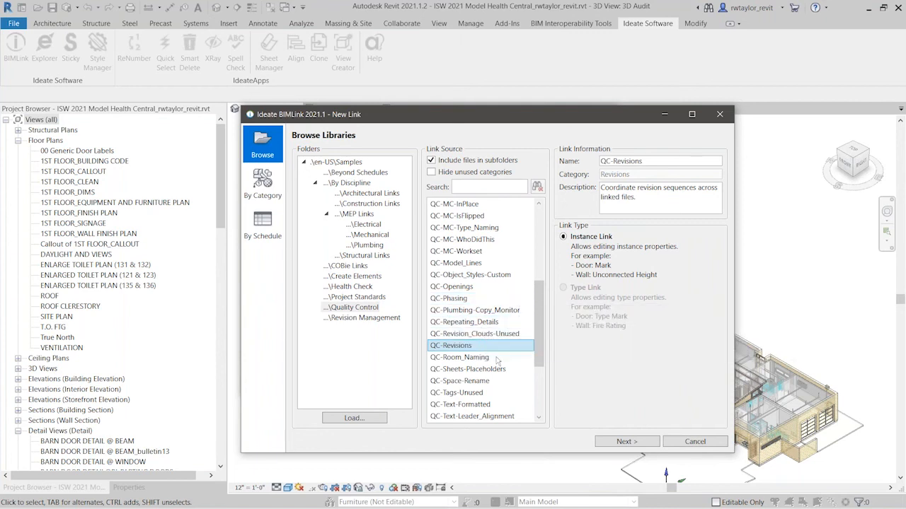
pyautogui.click(625, 442)
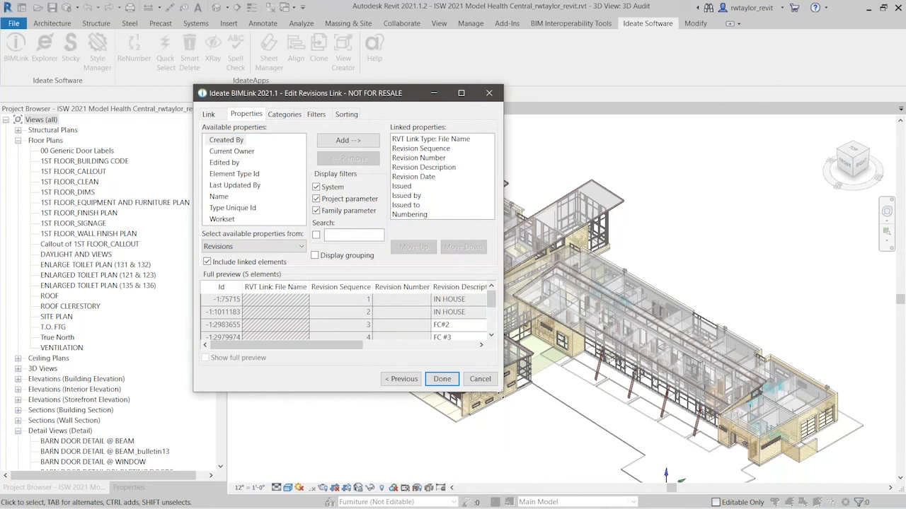
# Step: Enlarge the link editor, add the Name property to the linked properties and move it to the first place
pyautogui.moveTo(501, 389); pyautogui.dragTo(784, 427)
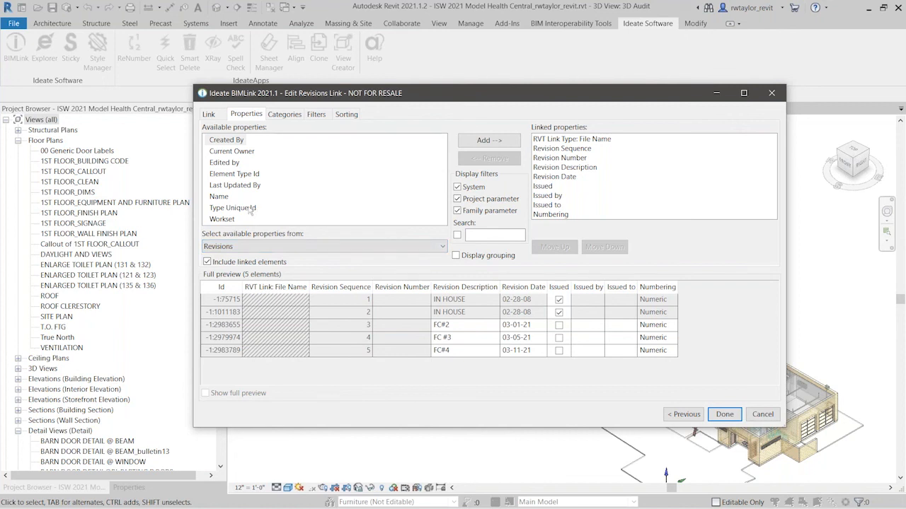
pyautogui.doubleClick(219, 197)
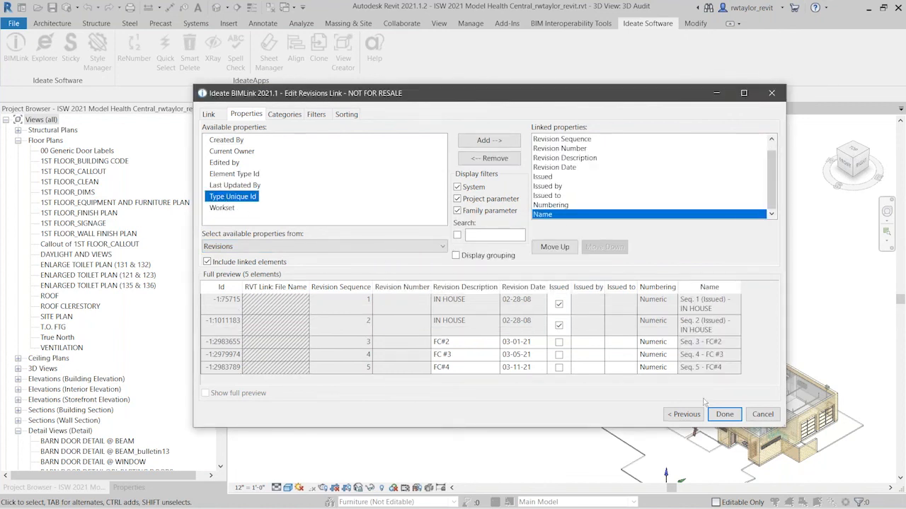
pyautogui.click(555, 247)
pyautogui.click(554, 246)
pyautogui.click(554, 247)
pyautogui.click(554, 247)
pyautogui.click(554, 247)
pyautogui.click(551, 249)
pyautogui.click(551, 249)
pyautogui.click(550, 249)
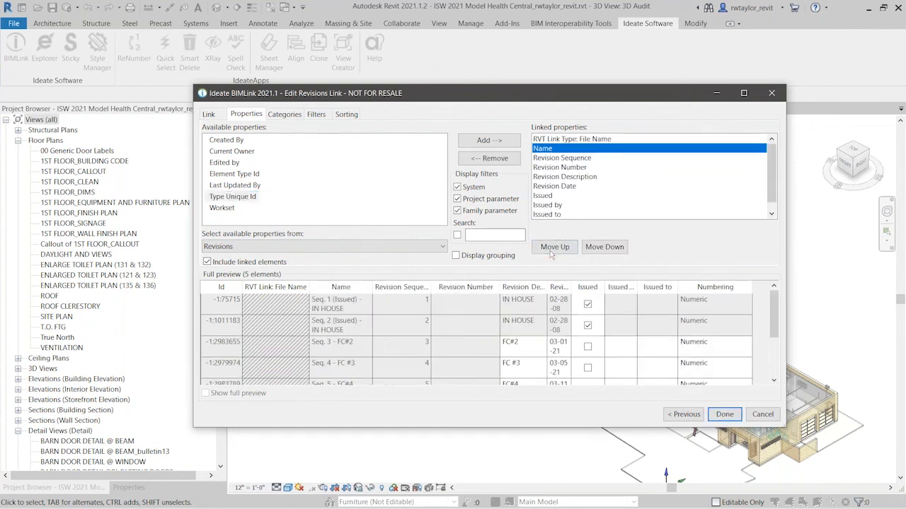
pyautogui.click(551, 251)
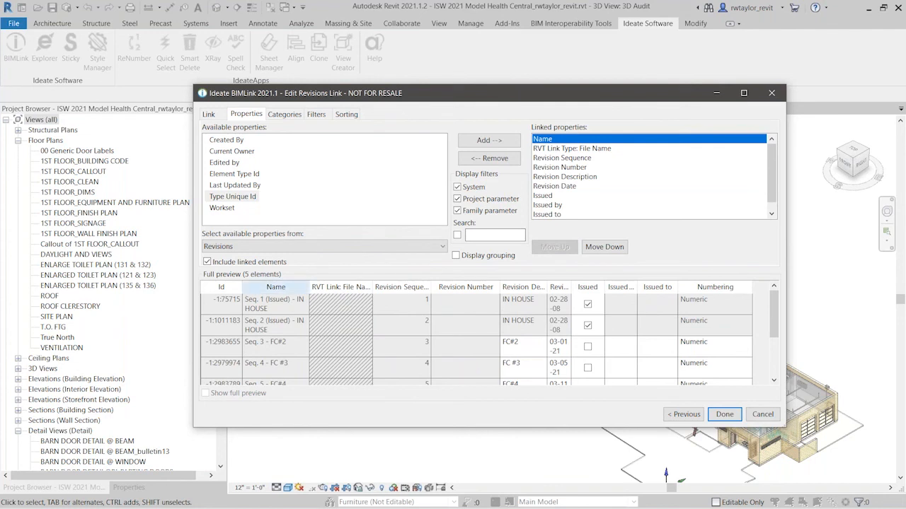
# Step: Remove RVT Link Type: File Name, exclude linked elements, finish the QC-Revisions link and close Ideate BIMLink
pyautogui.click(545, 150)
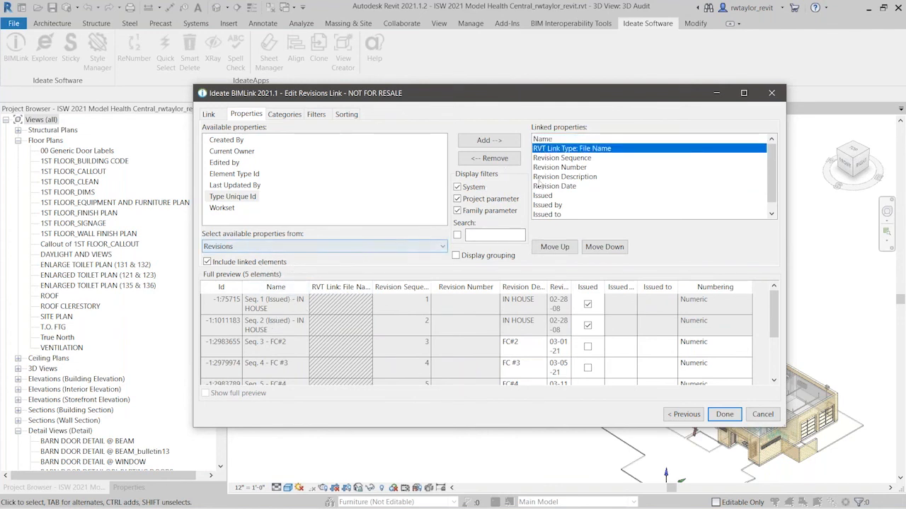
pyautogui.click(505, 159)
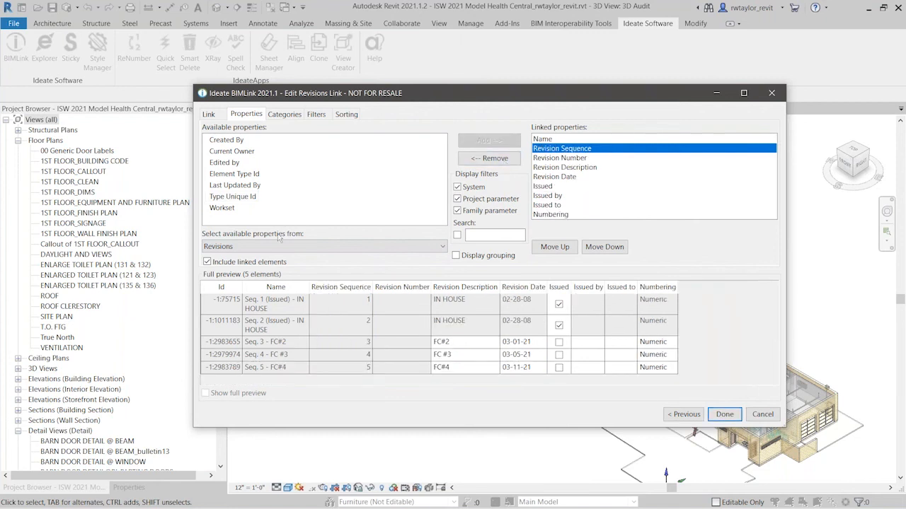
pyautogui.click(207, 262)
pyautogui.click(708, 409)
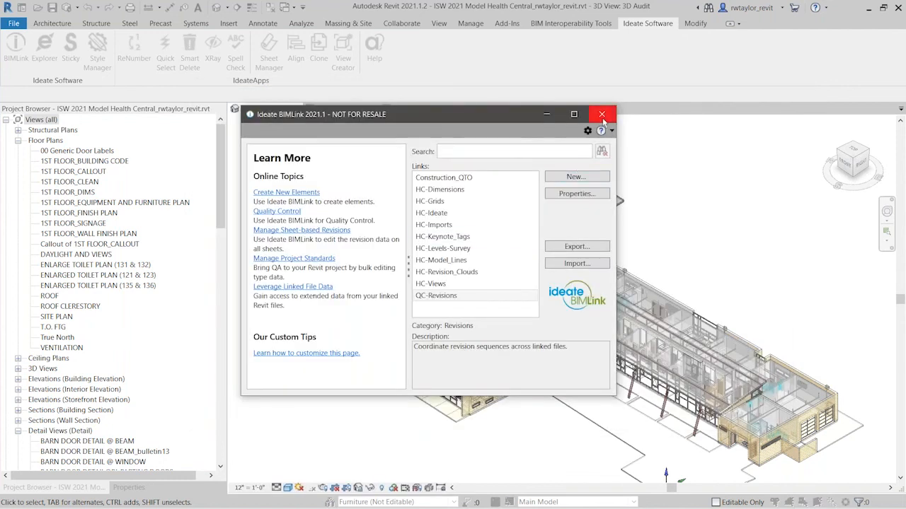
pyautogui.click(598, 116)
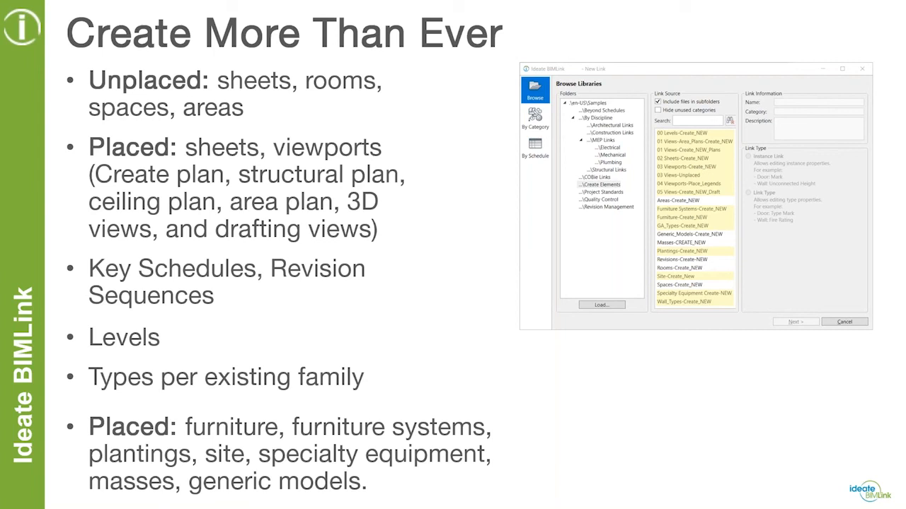
# Step: Switch to the 21_0311-Beyond Traditional Editing IBL_Microsol folder in File Explorer and open My Sheet List.xlsx in Excel
pyautogui.hotkey('alt', 'Tab')
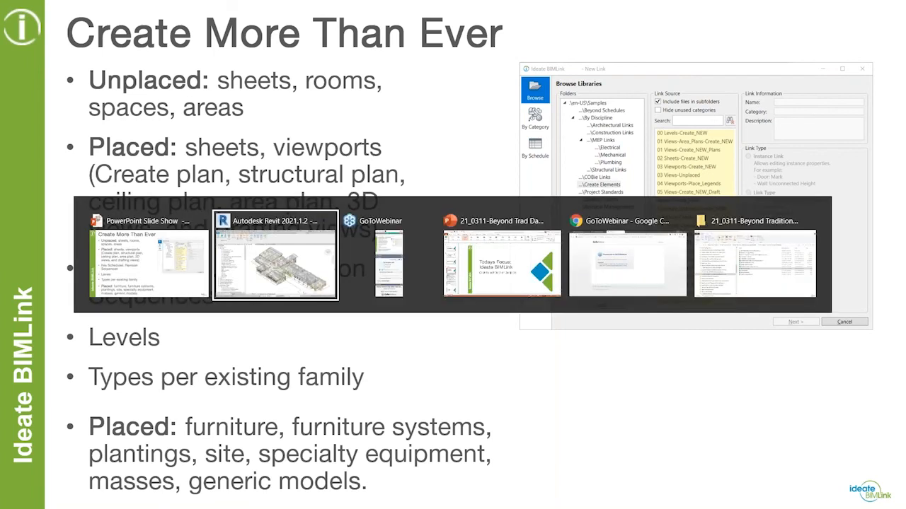
pyautogui.press('Tab')
pyautogui.press('Tab')
pyautogui.press('Tab')
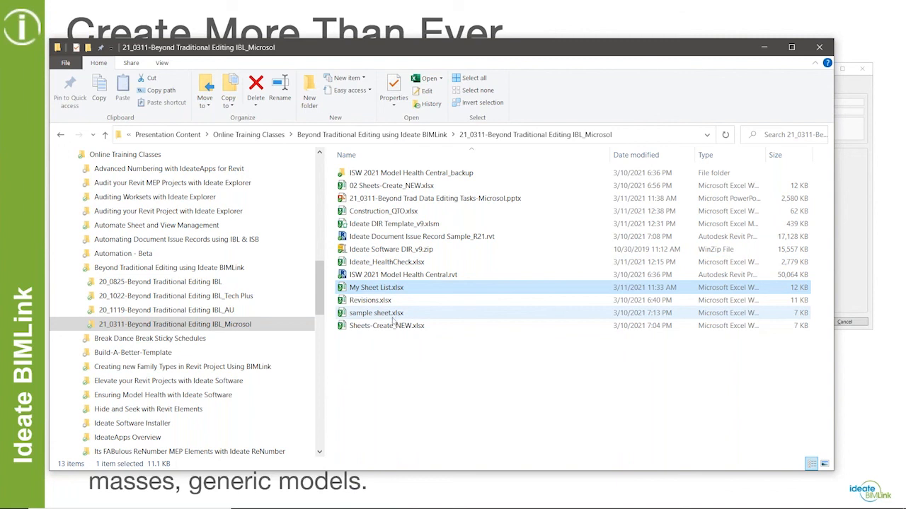
pyautogui.doubleClick(431, 285)
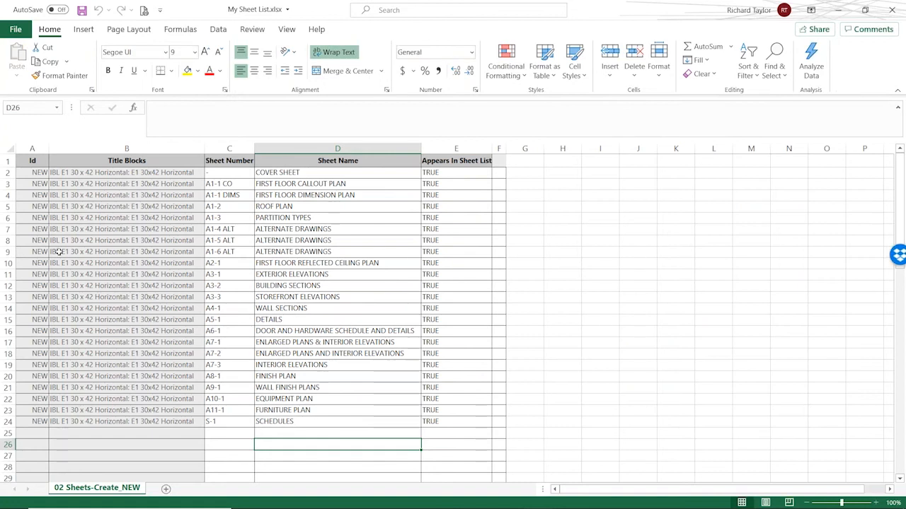
# Step: Examine the sheet list's NEW entries in the Id column, the Title Blocks column and the sheet numbers
pyautogui.click(24, 173)
pyautogui.moveTo(25, 173); pyautogui.dragTo(8, 422)
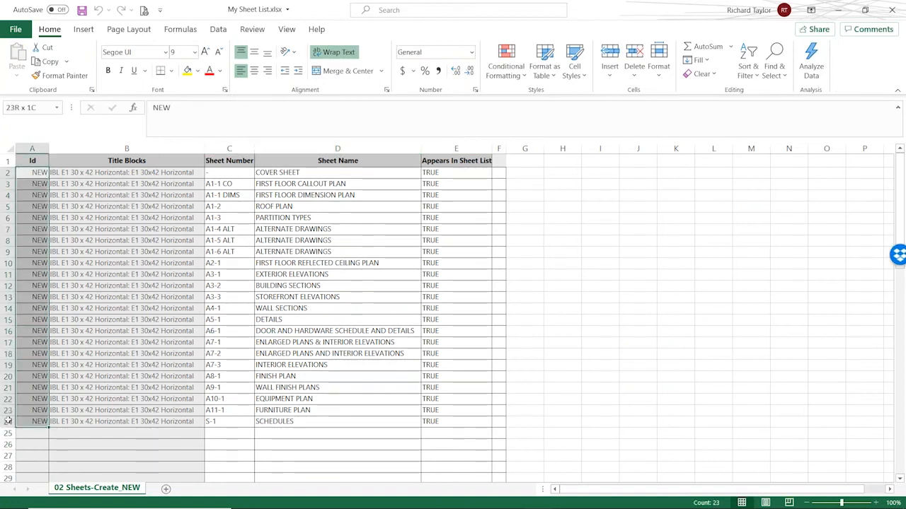
pyautogui.click(179, 174)
pyautogui.moveTo(180, 173); pyautogui.dragTo(132, 423)
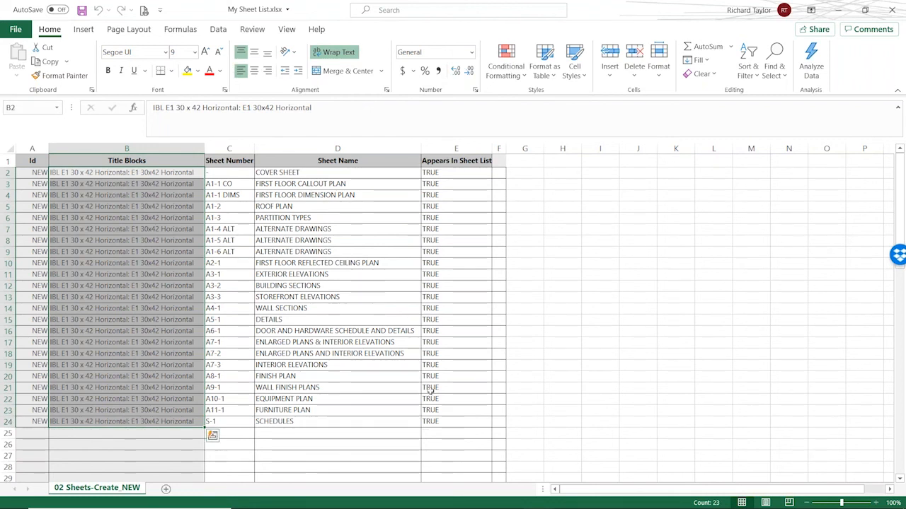
pyautogui.click(235, 307)
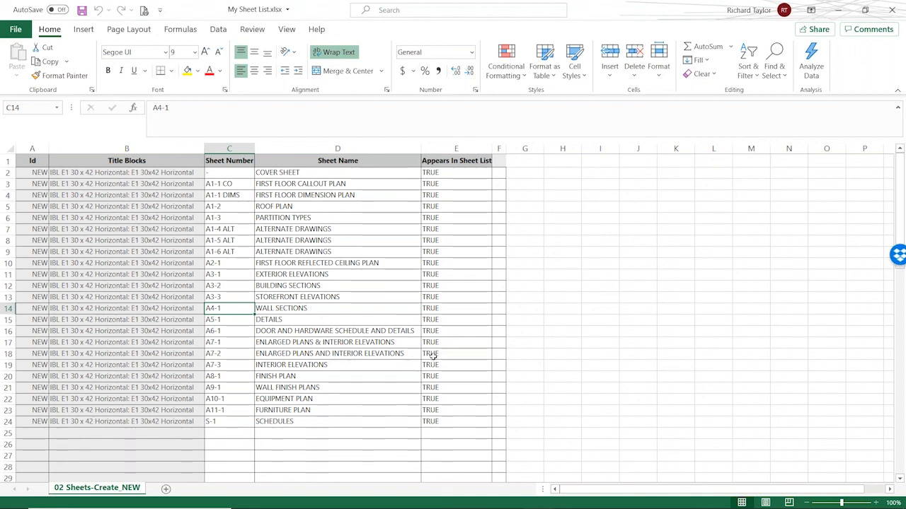
# Step: Switch back to the PowerPoint slide show at the Create More Than Ever slide
pyautogui.hotkey('alt', 'Tab')
pyautogui.hotkey('alt', 'Tab')
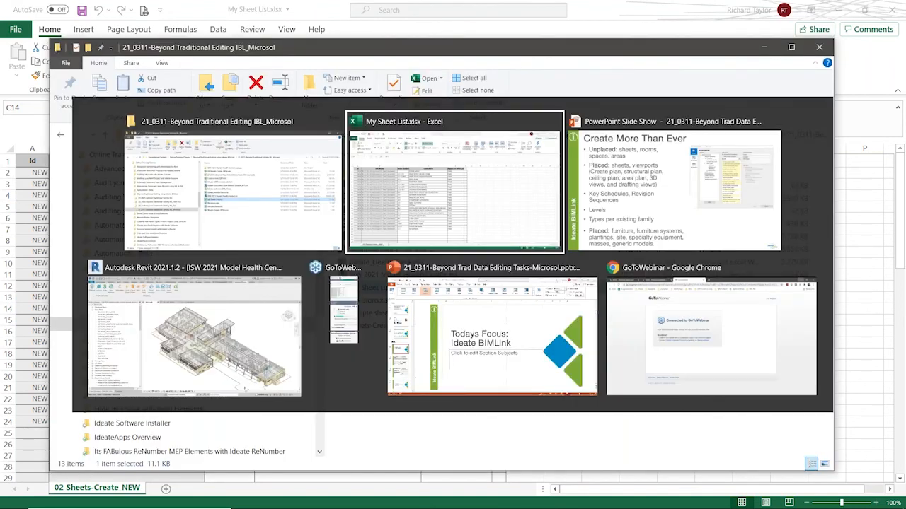
pyautogui.hotkey('alt', 'Tab')
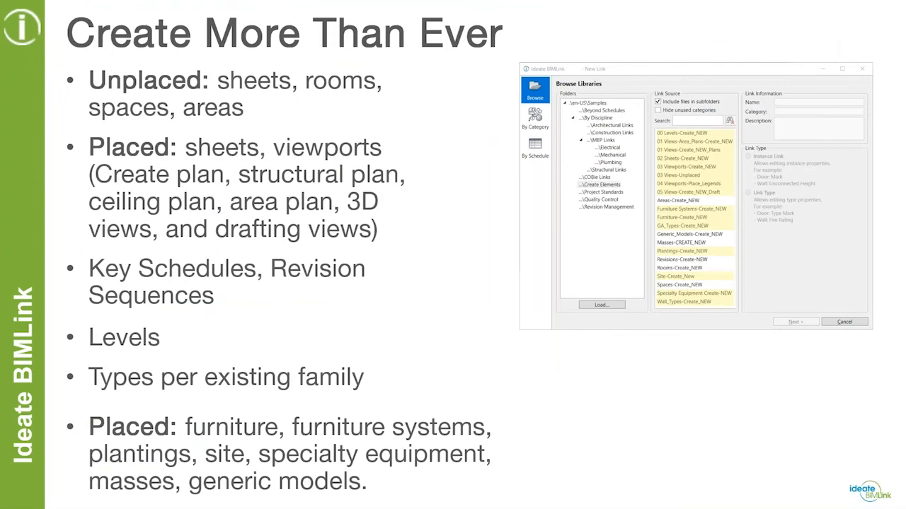